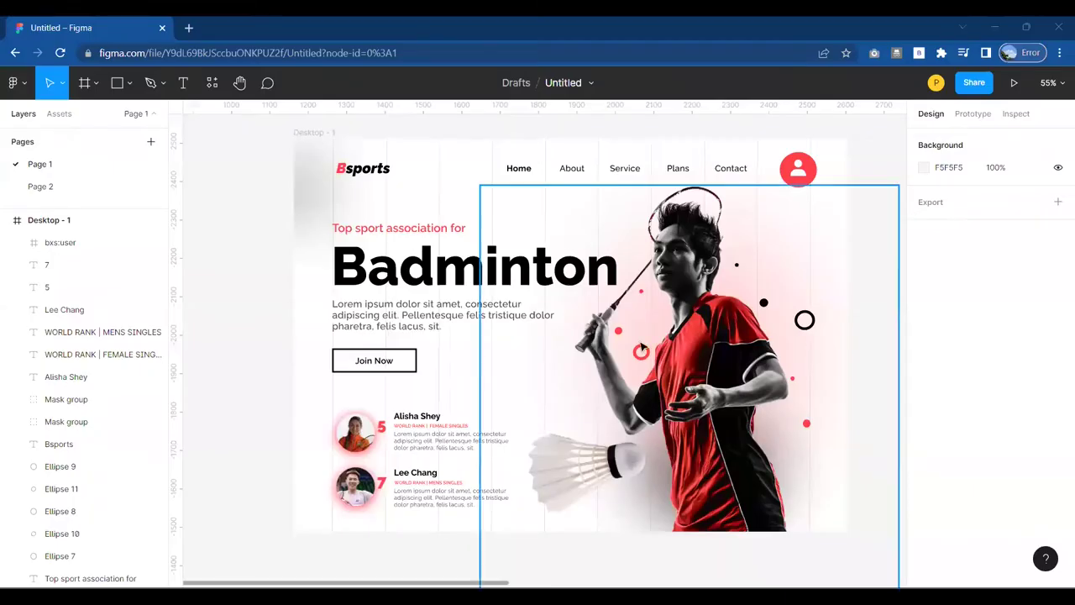
Move the player image into the right side of the Desktop - 1 frame.
left_click(72, 187)
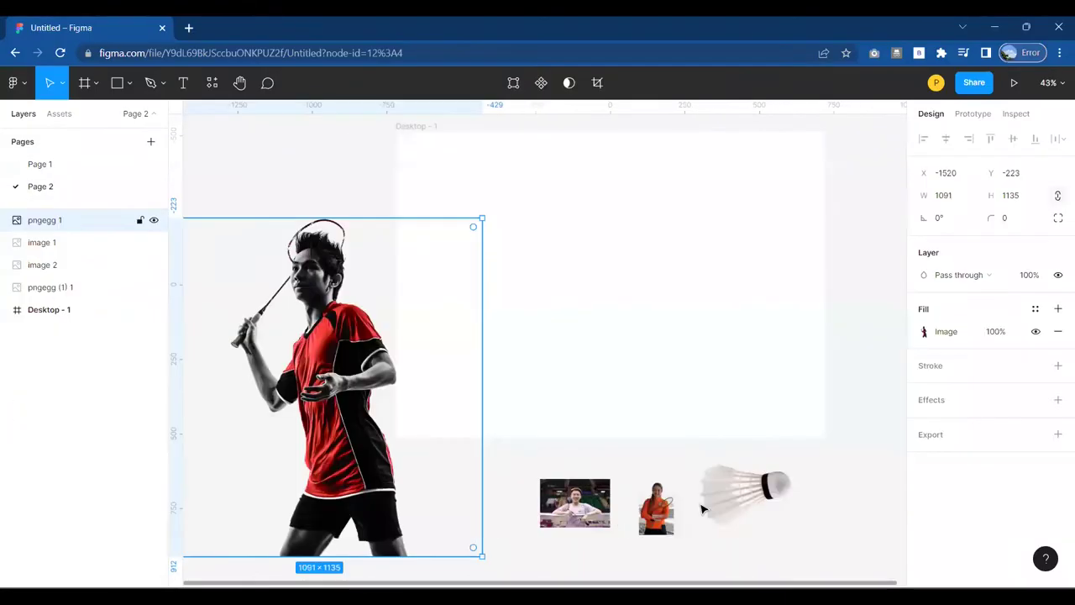
left_click_drag(607, 305, 756, 302)
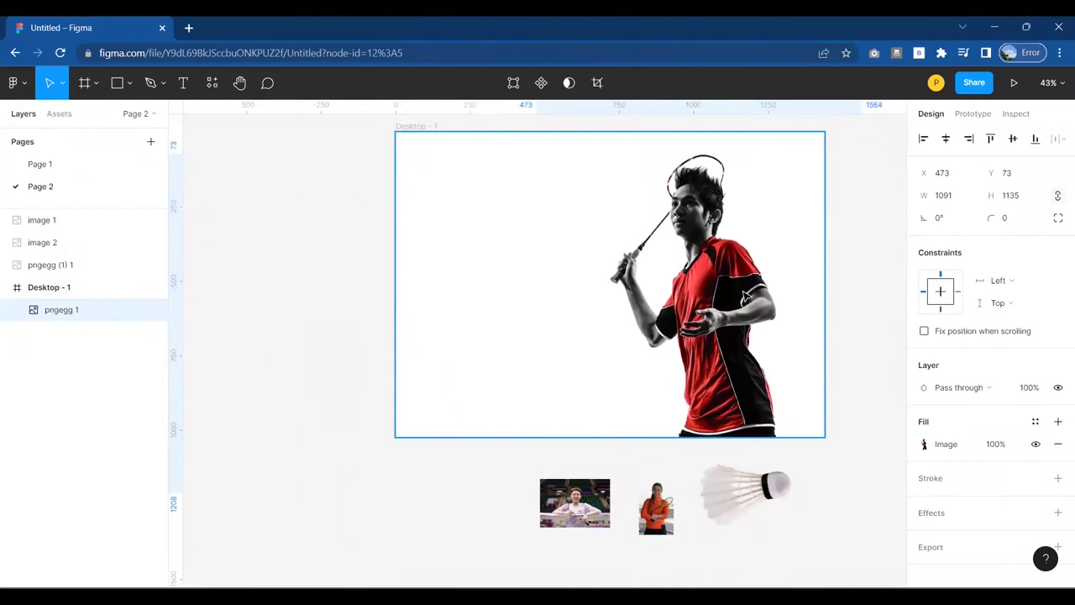
left_click(518, 219)
scroll(507, 148, "up", 2)
scroll(506, 148, "up", 2)
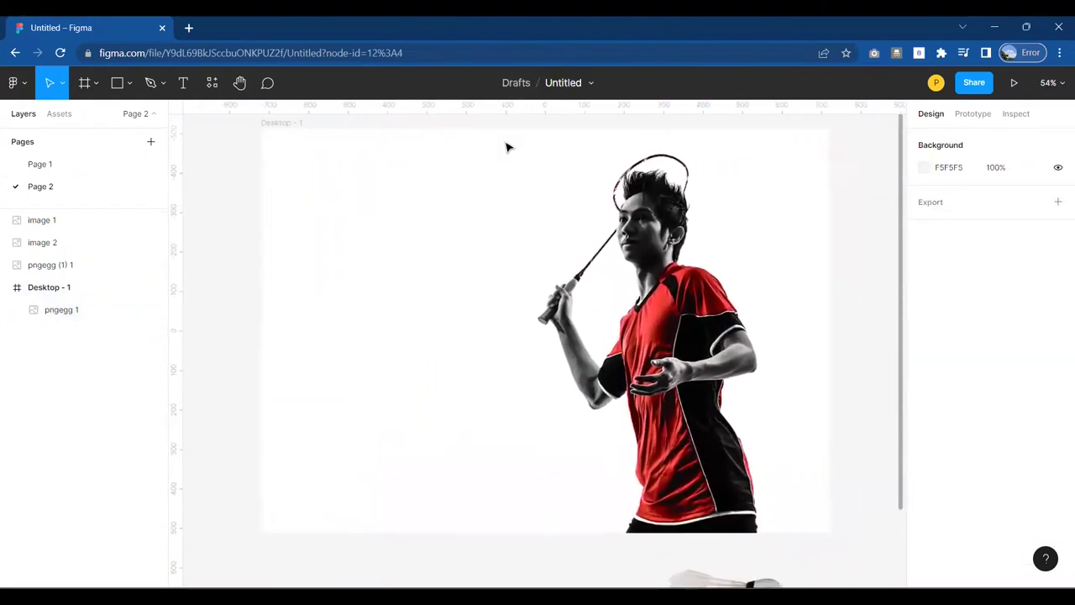
Give Desktop - 1 a 12-column layout grid with gutter 12, then start a text layer at upper left.
left_click(243, 120)
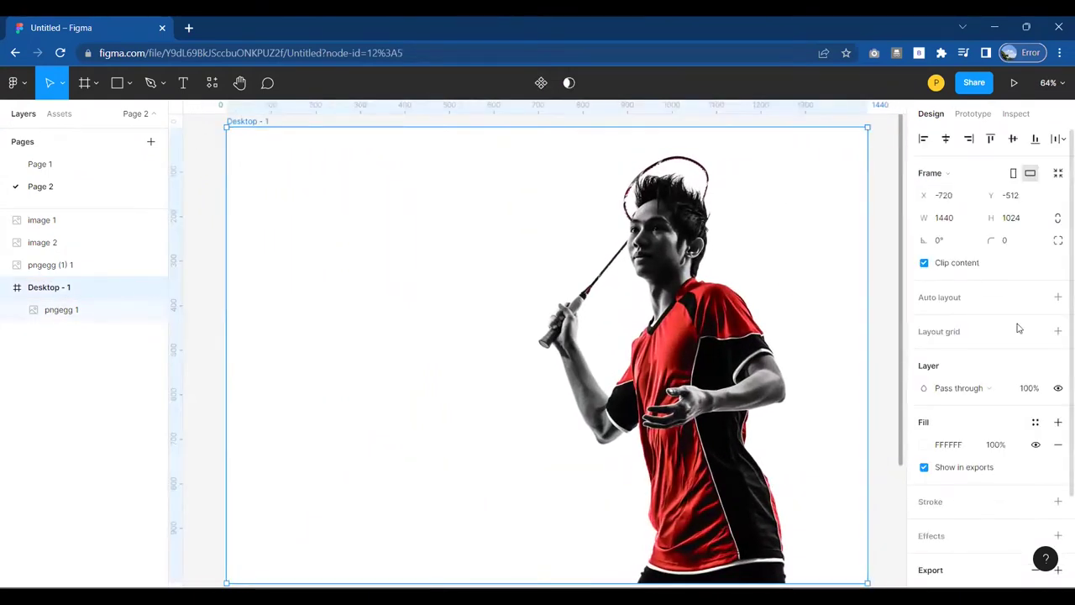
left_click(1059, 331)
left_click(923, 354)
left_click(766, 356)
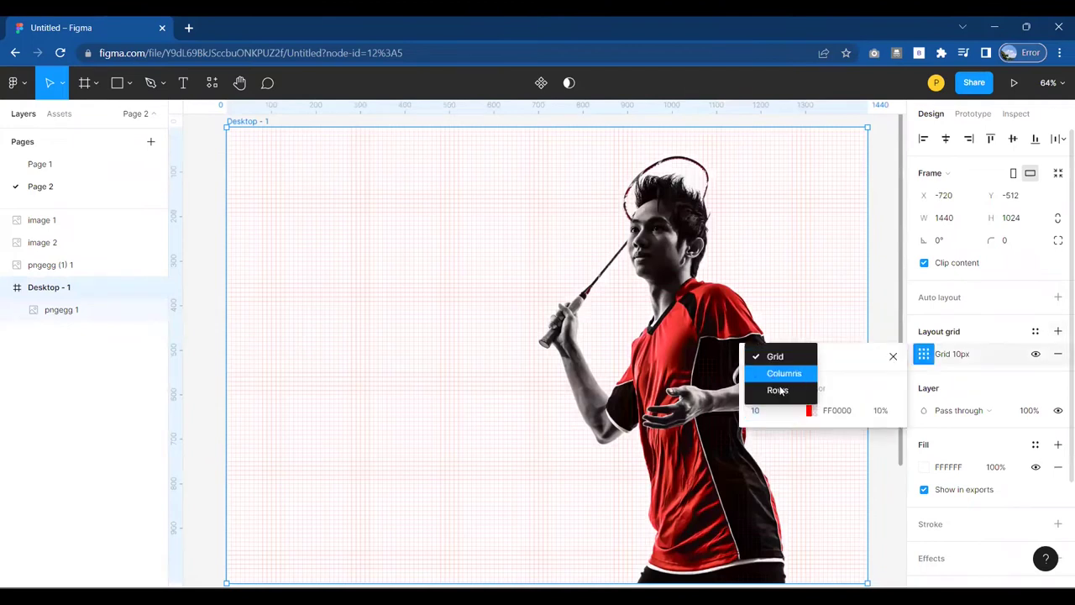
left_click(776, 389)
key("Return")
left_click(775, 359)
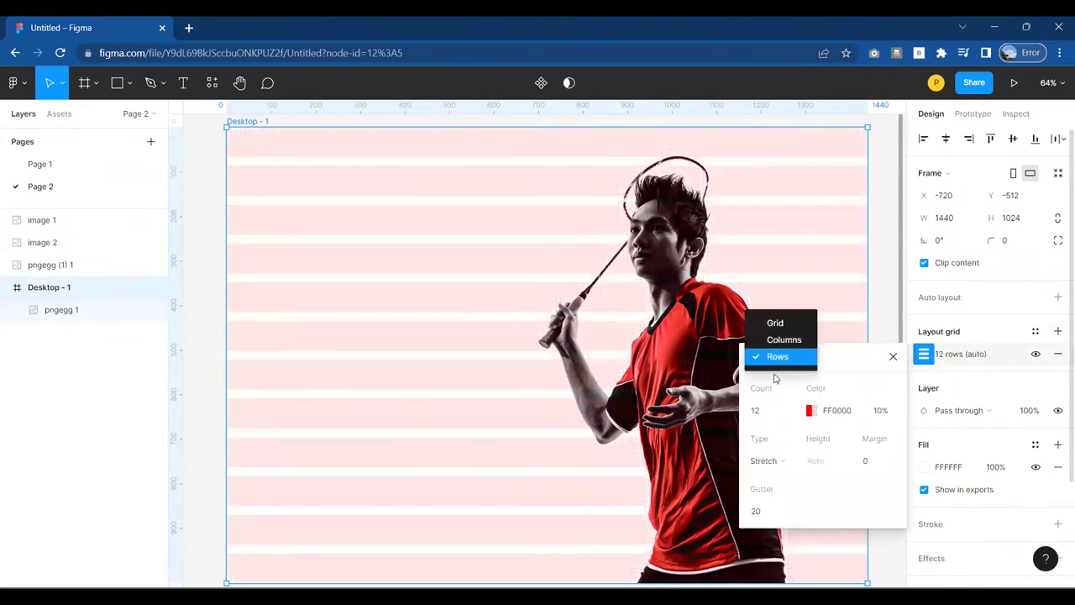
left_click(773, 338)
left_click(758, 510)
type("1")
key("Return")
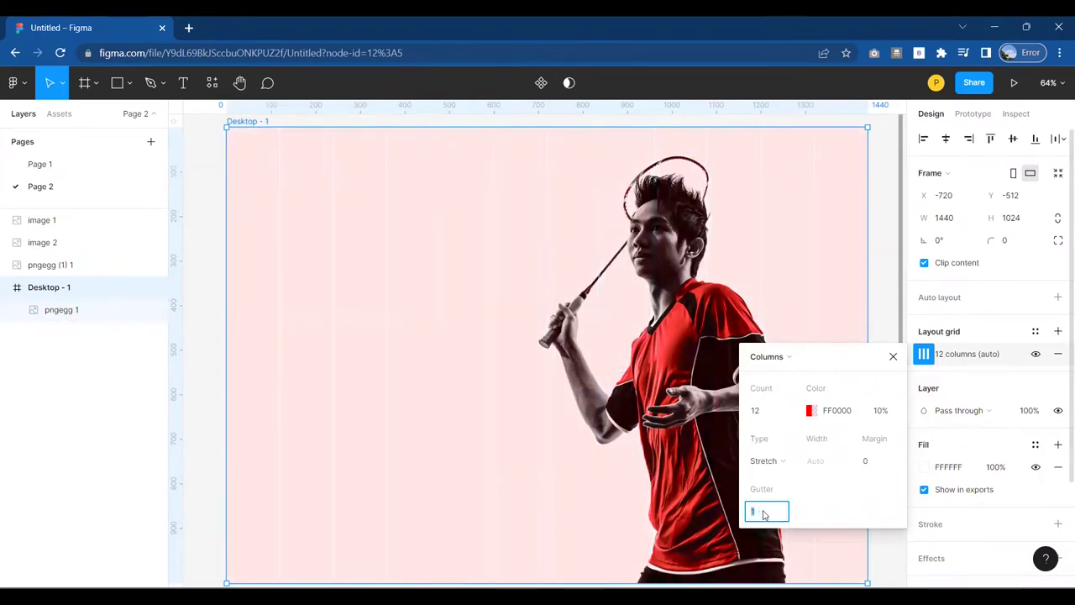
type("12")
key("Return")
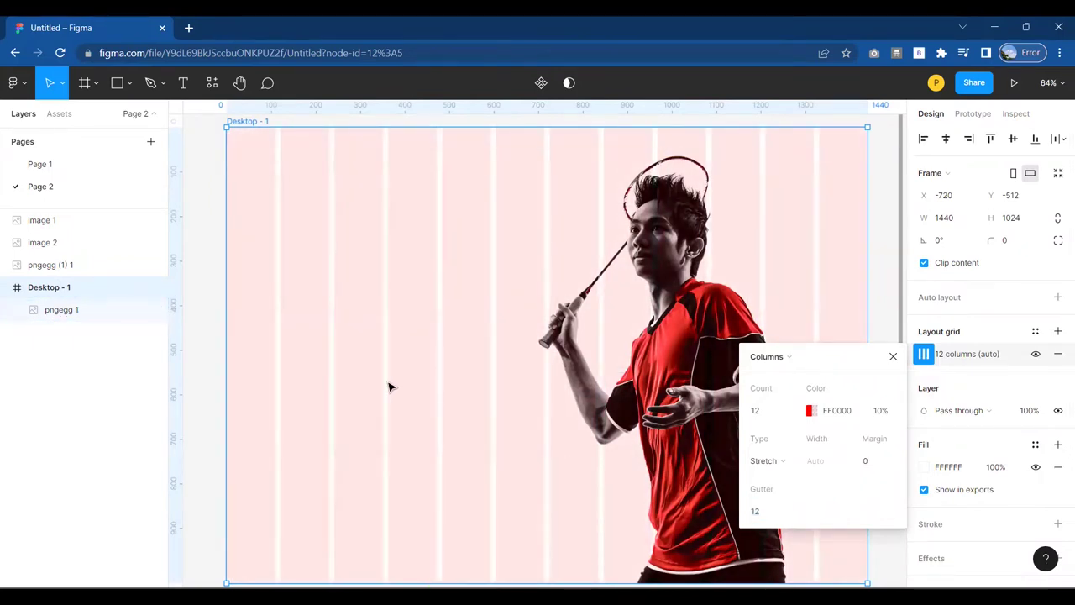
left_click(254, 242)
left_click(182, 82)
left_click(284, 216)
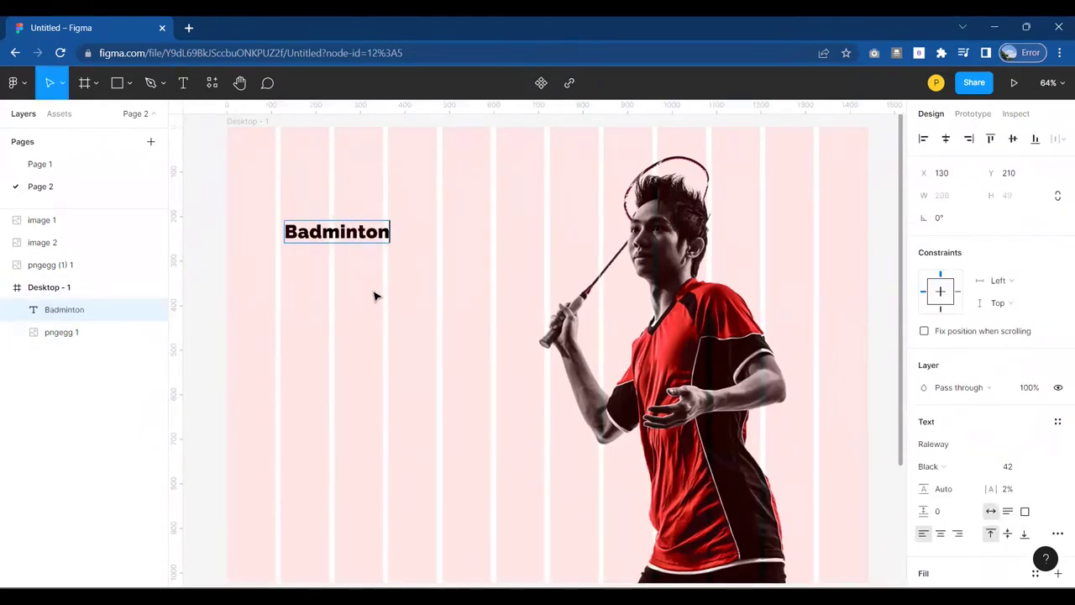
Keep the Badminton headline in Raleway Black, move it lower and enlarge it to 112.
left_click(955, 467)
left_click(949, 377)
key("Escape")
key("Return")
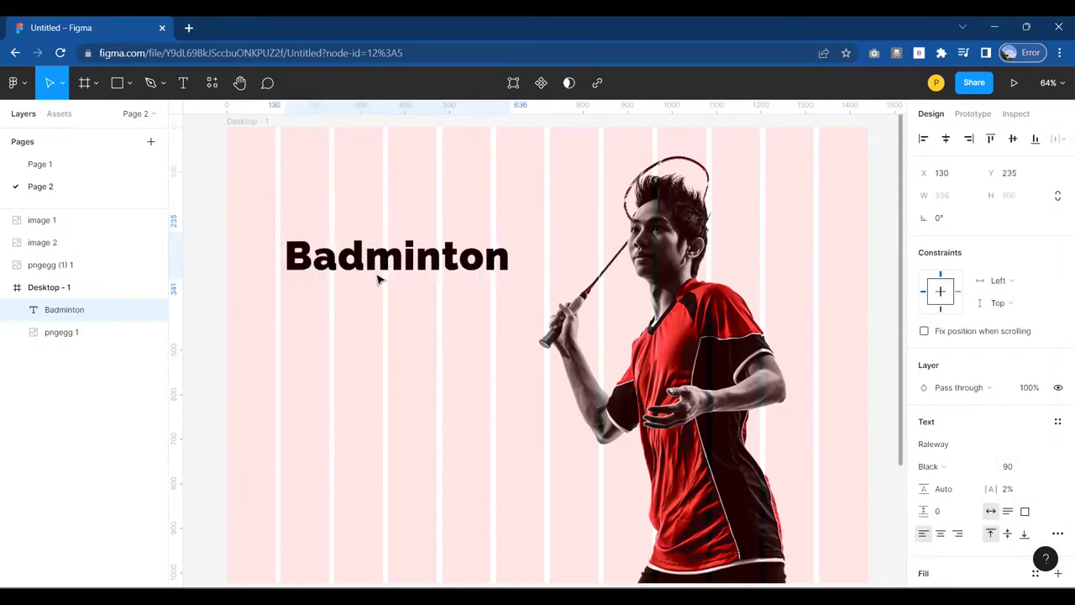
left_click_drag(378, 278, 374, 310)
key("shift+Up")
key("shift+Up")
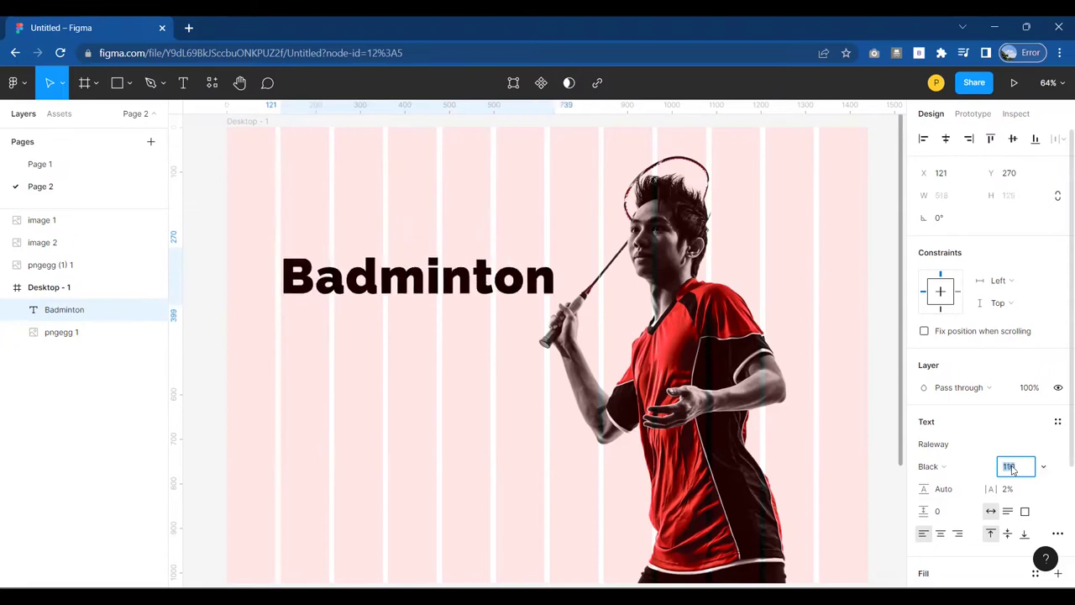
key("shift+Up")
key("shift+Up")
Lock the player image pngegg 1 in place.
left_click(756, 427)
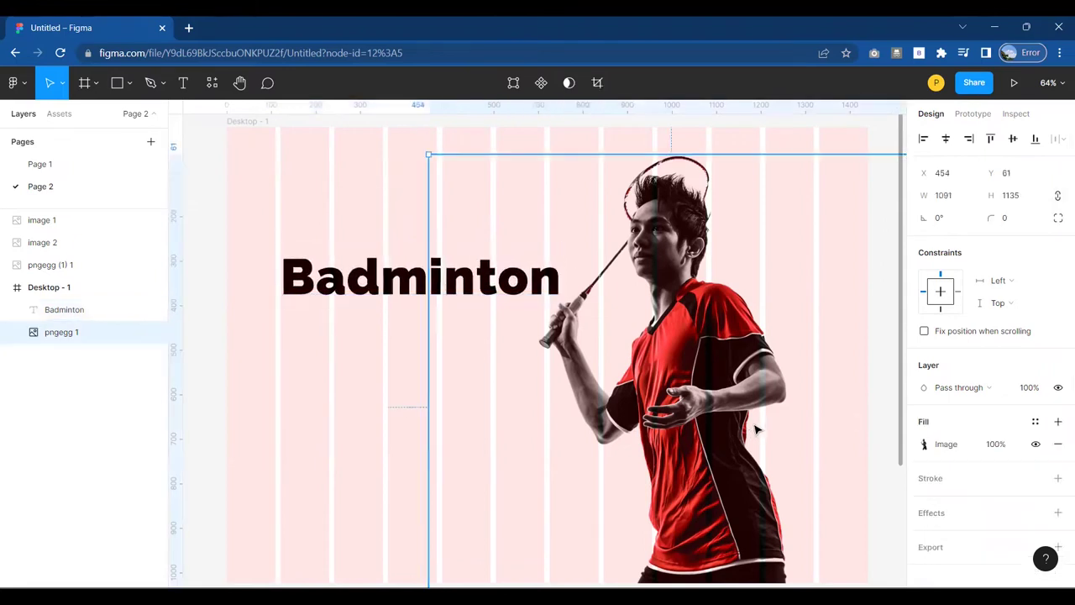
left_click(141, 336)
left_click(428, 290)
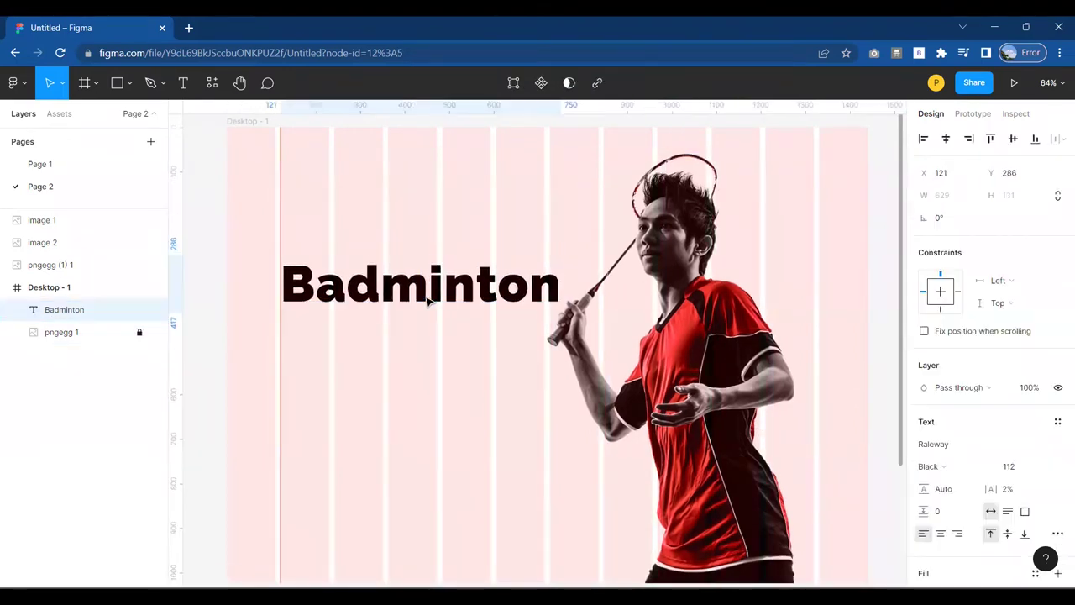
key("Return")
Add a 'Top sports association for' line above the headline in Raleway Bold 22.
left_click(283, 226)
type("Top")
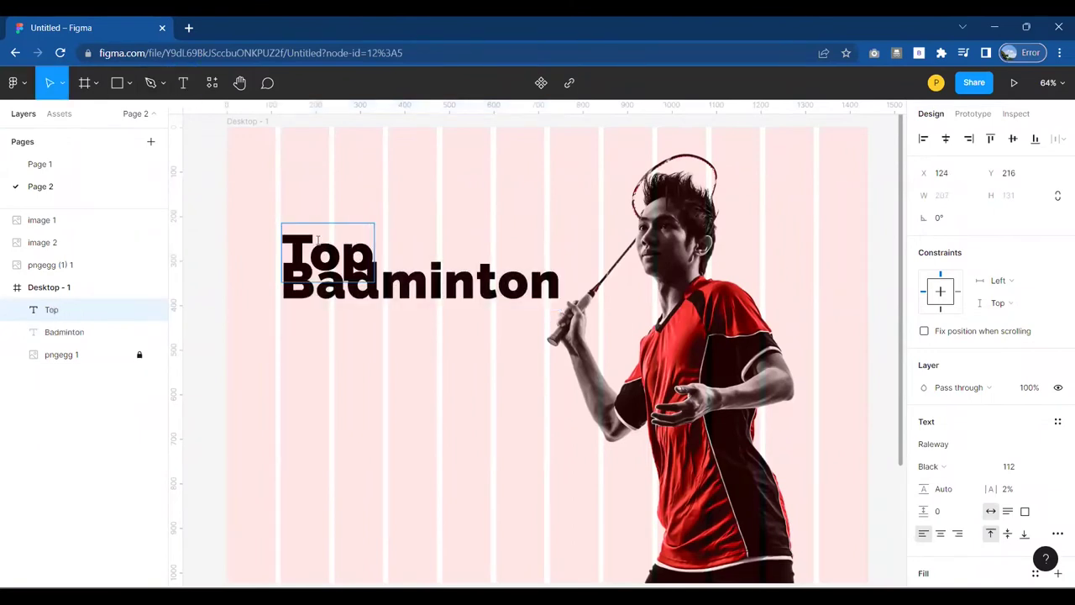
type("sports associatio")
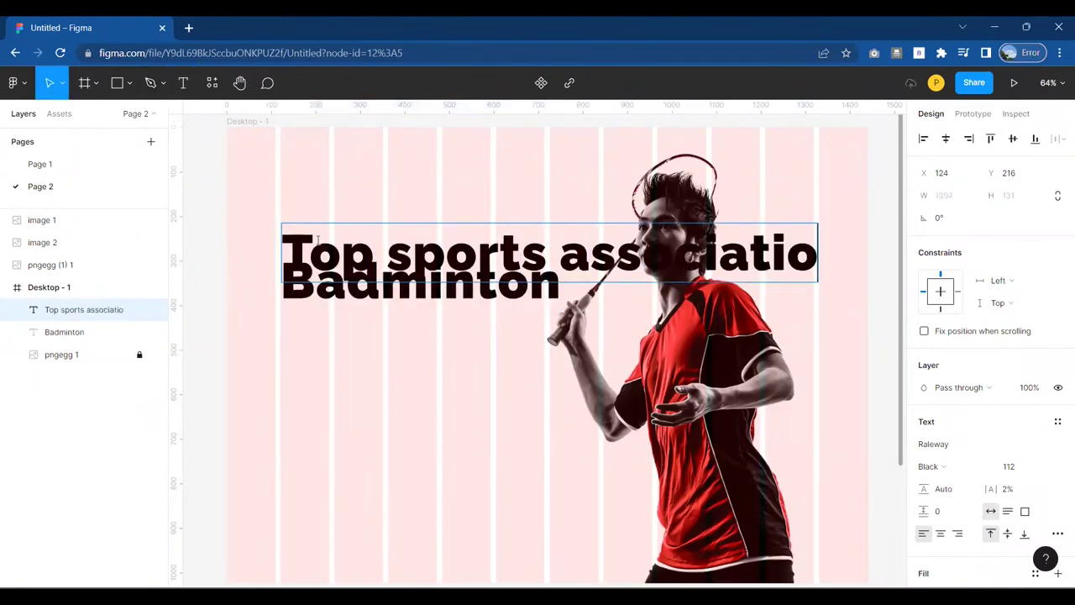
key("ctrl+a")
left_click(1012, 466)
type("22")
key("Return")
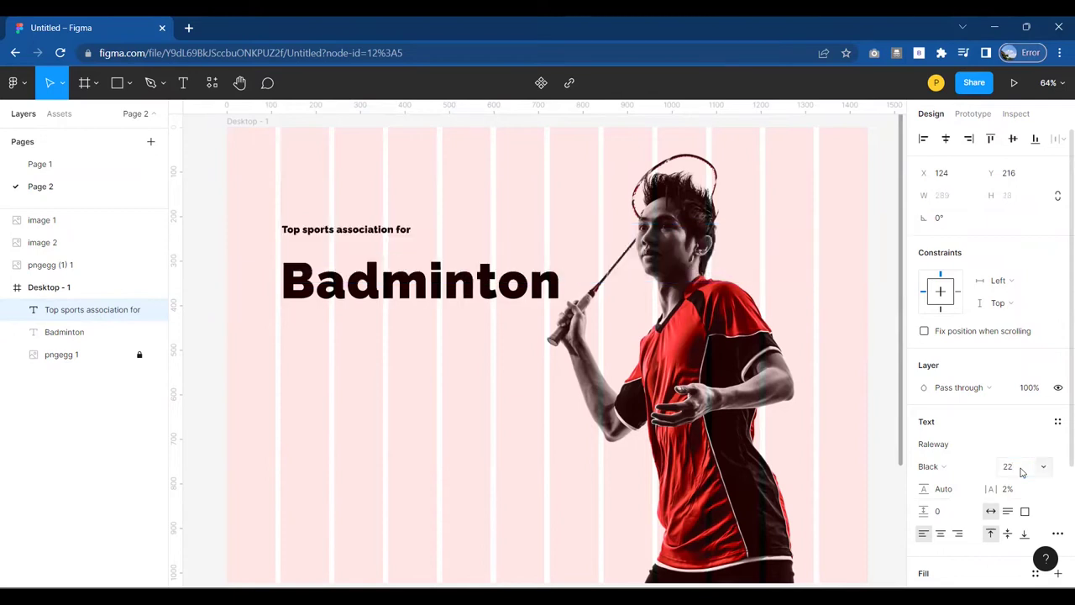
left_click(950, 469)
left_click(978, 310)
left_click(951, 469)
left_click(944, 342)
Color the tagline red FF4048, nudge it into place and set its size to 24.
scroll(966, 437, "down", 2)
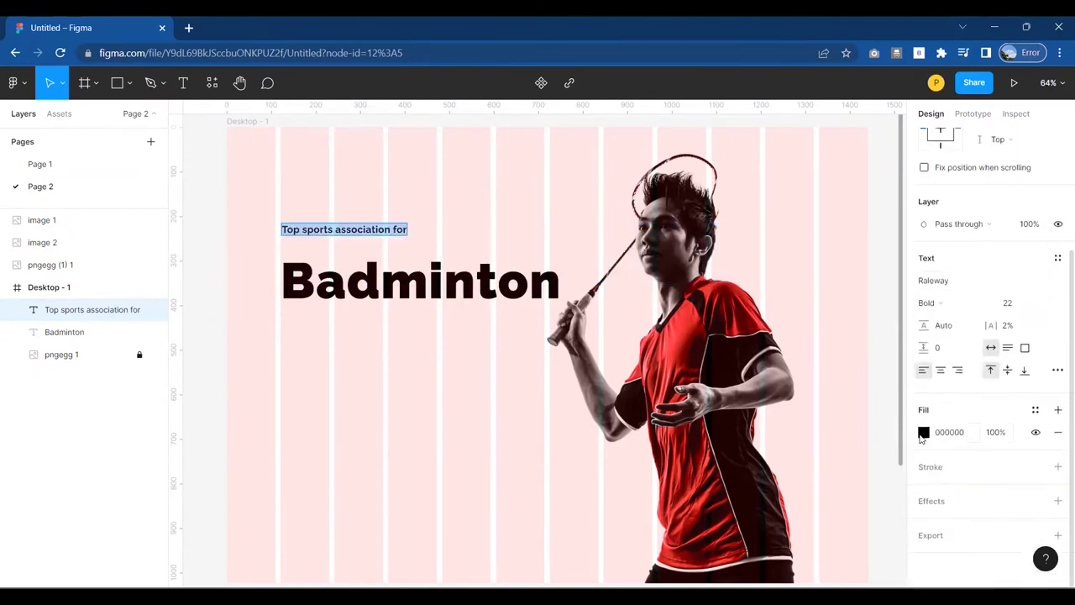
left_click(924, 431)
left_click(839, 521)
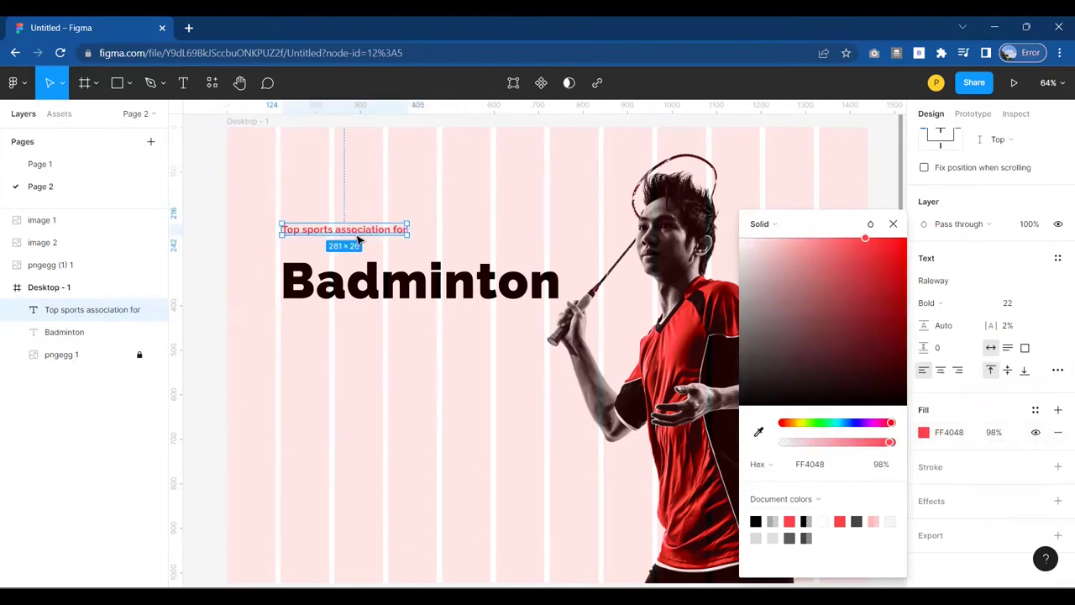
left_click_drag(357, 239, 357, 240)
left_click(1012, 303)
type("24")
key("Return")
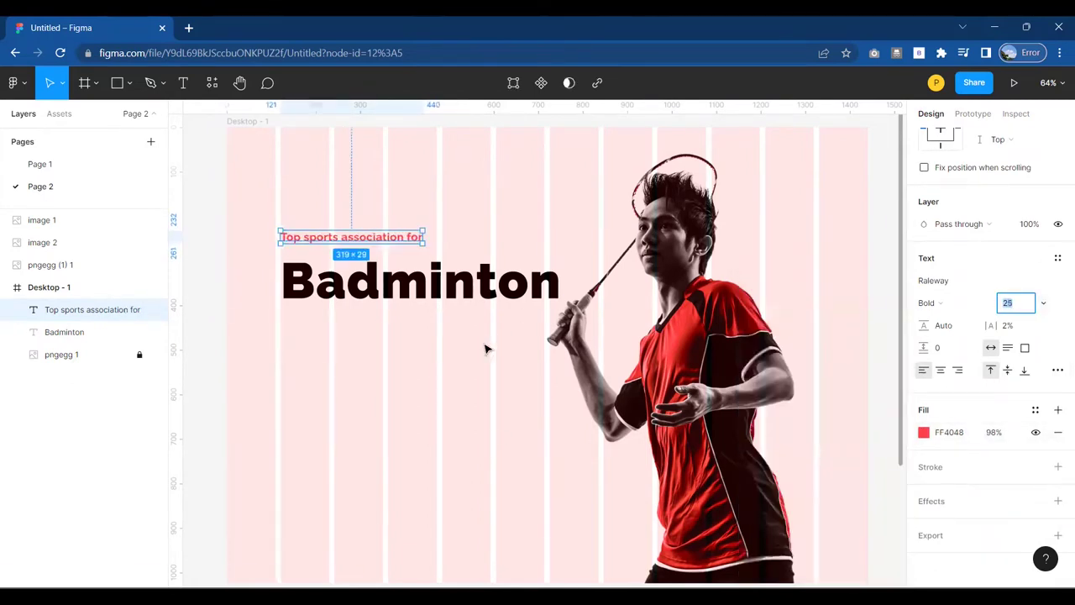
left_click(484, 348)
left_click(332, 290)
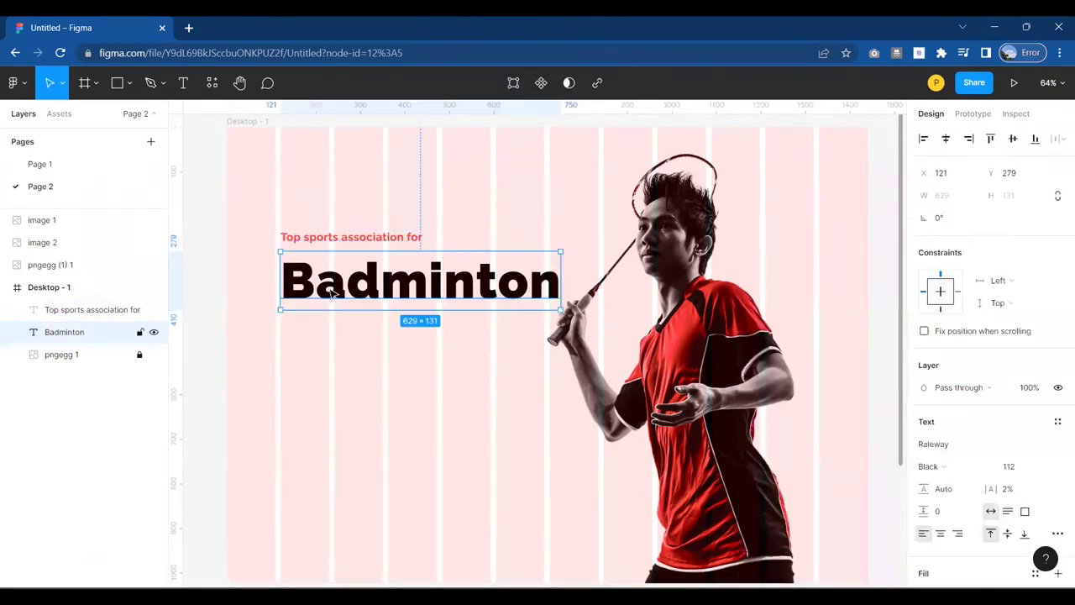
left_click(387, 434)
Draw a text box below the headline and fill it with the Lorem ipsum plugin.
left_click(187, 82)
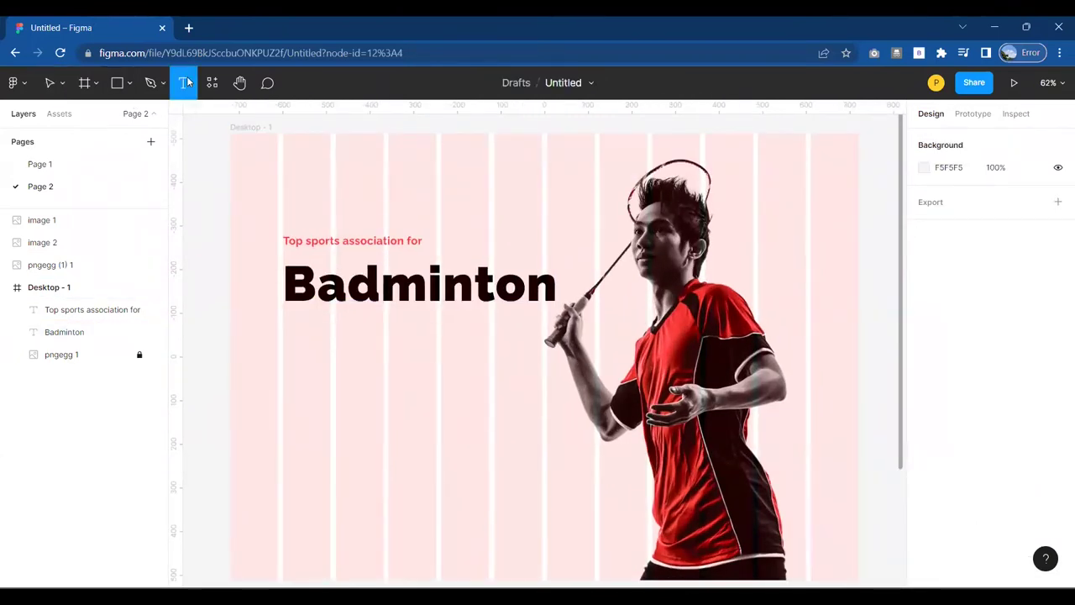
left_click_drag(283, 321, 535, 385)
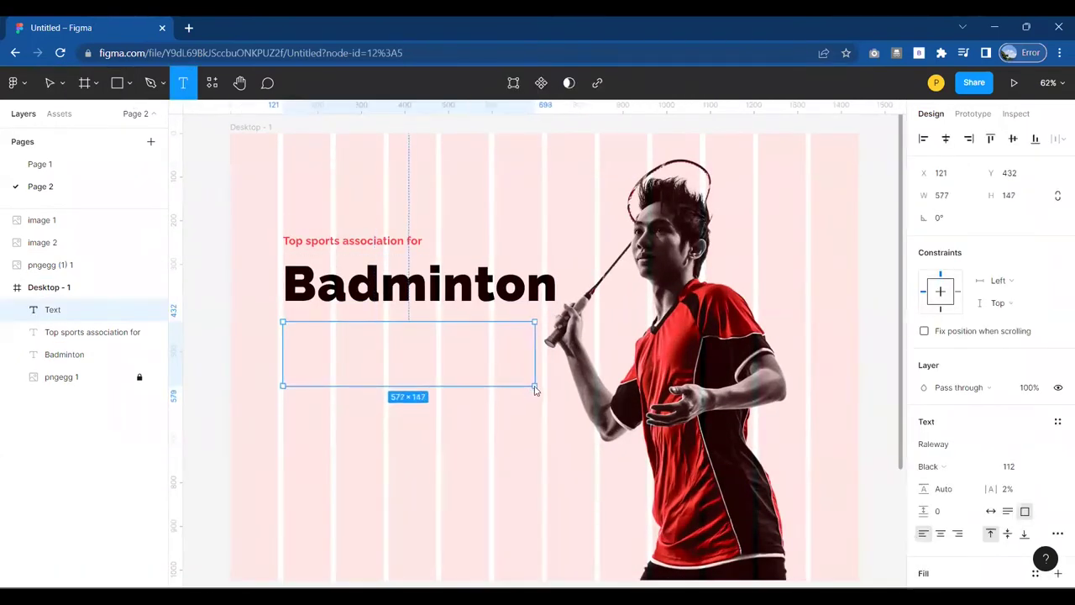
left_click(42, 83)
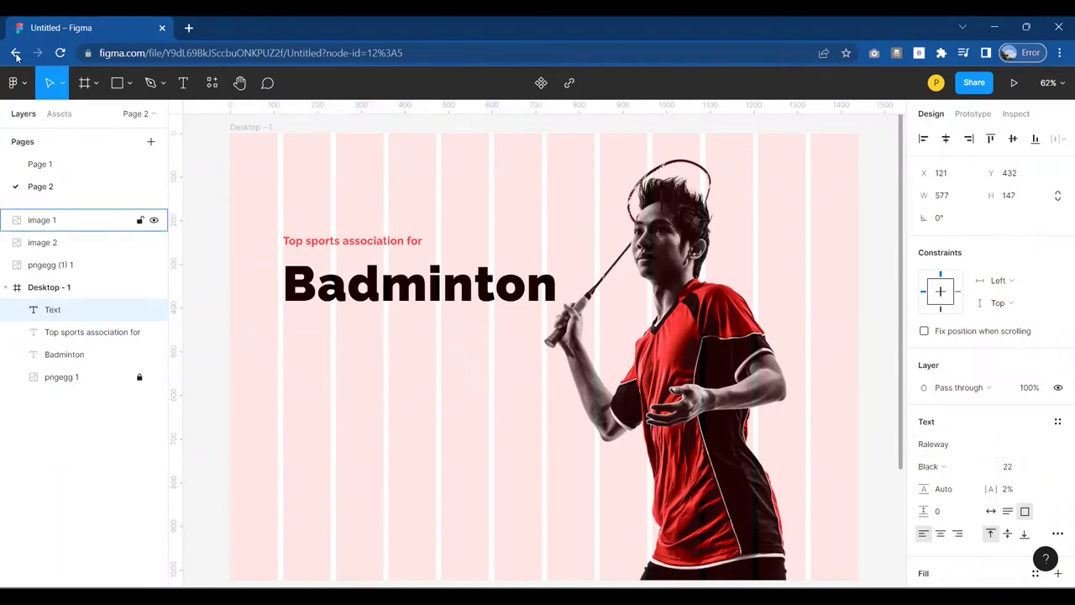
left_click(15, 82)
left_click(193, 355)
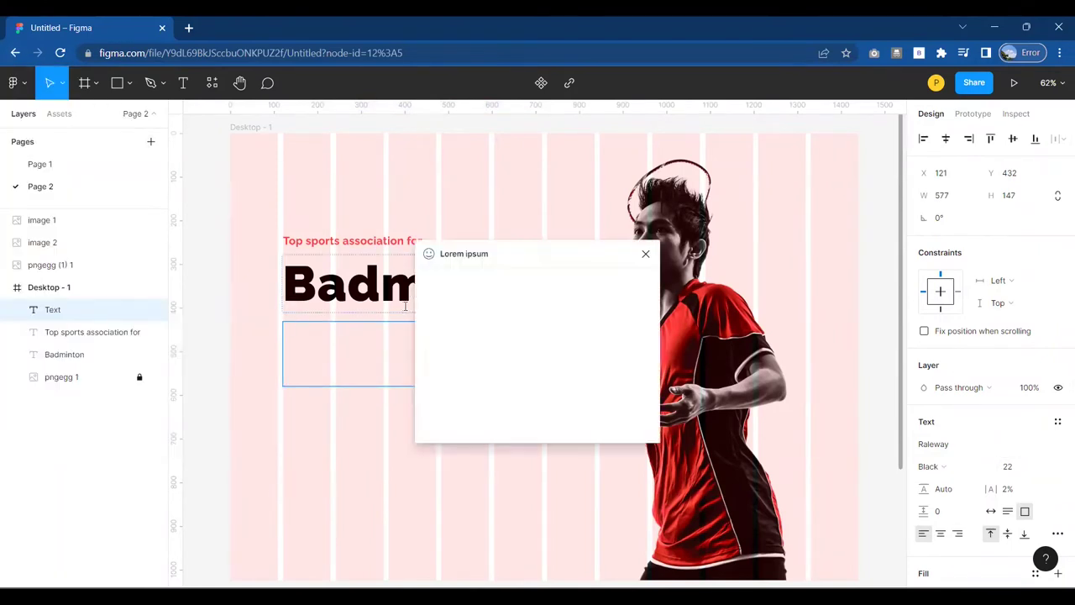
left_click(628, 363)
Set the paragraph to Medium weight and resize its box to 570×102.
left_click(933, 466)
left_click(963, 301)
left_click(932, 466)
left_click(947, 310)
left_click_drag(536, 351, 531, 351)
left_click_drag(494, 385, 494, 365)
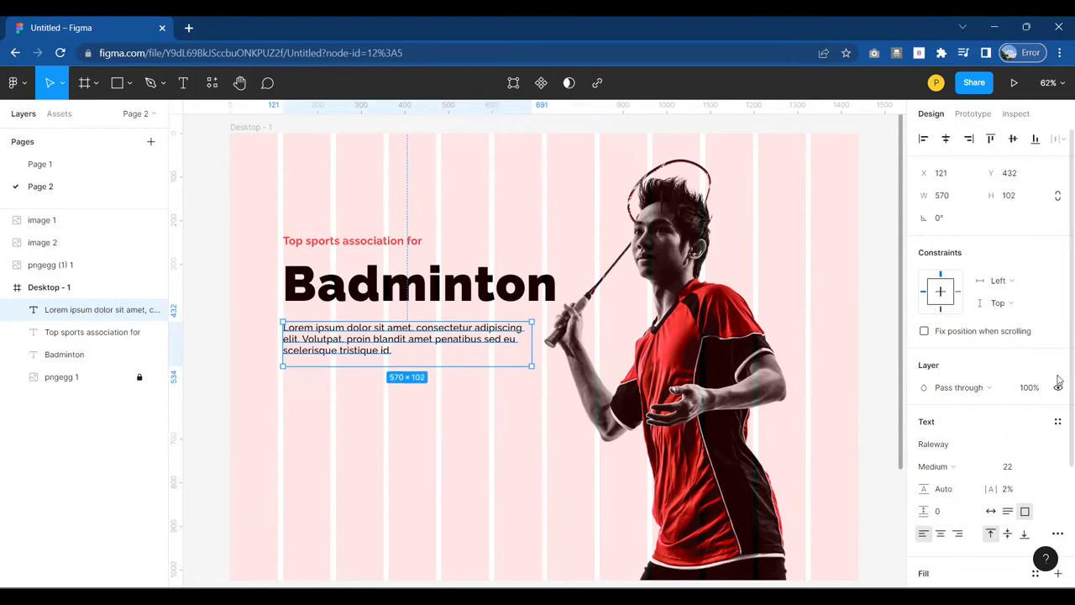
left_click(545, 431)
Draw a black-outlined, fill-less button rectangle with a bold Join Now label.
left_click_drag(286, 372, 384, 400)
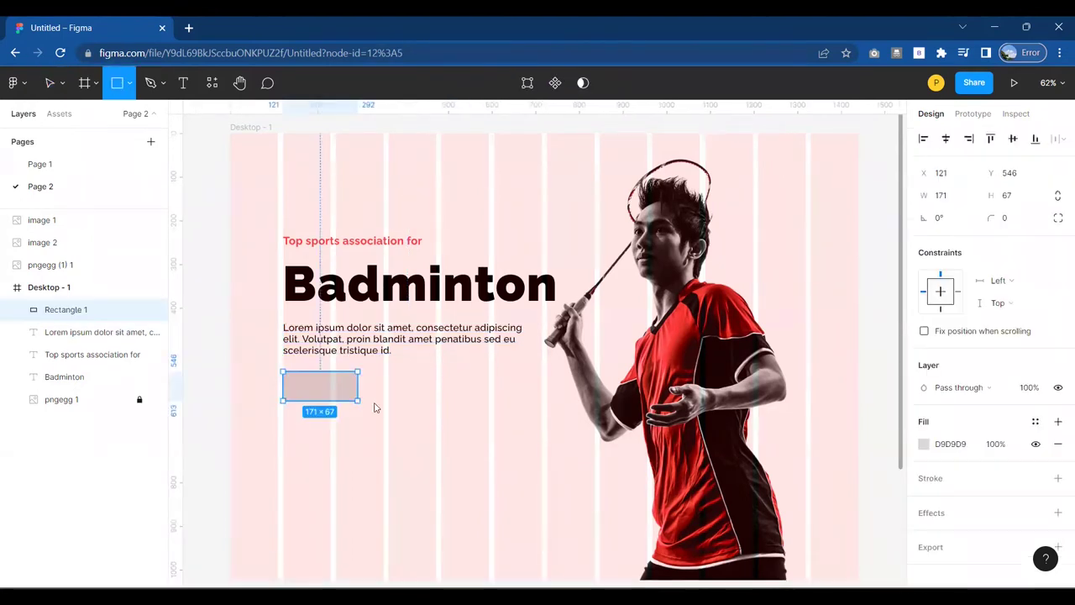
left_click(1058, 478)
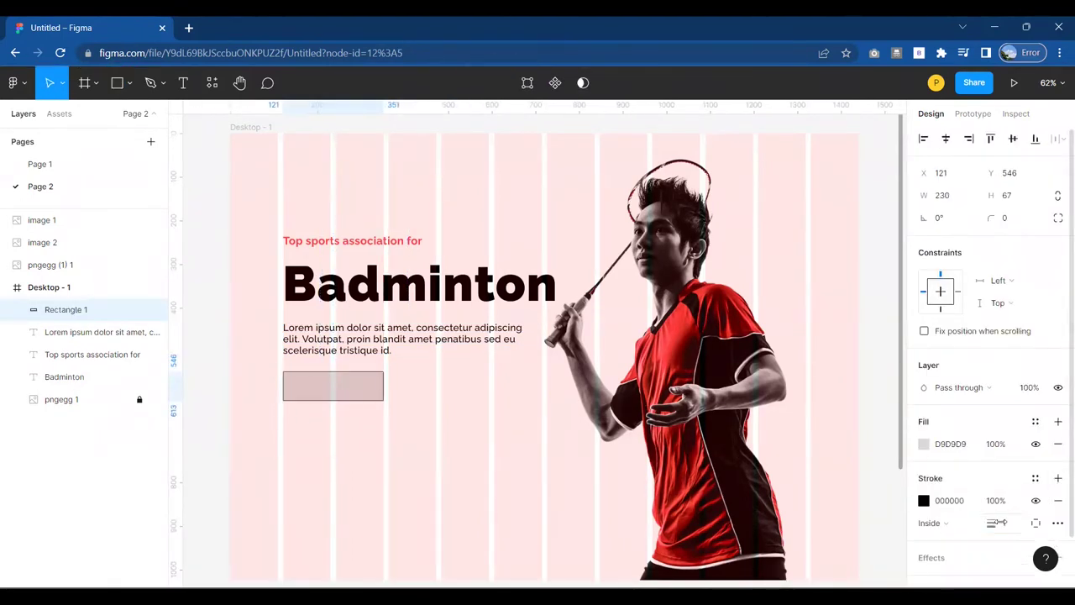
left_click(1057, 445)
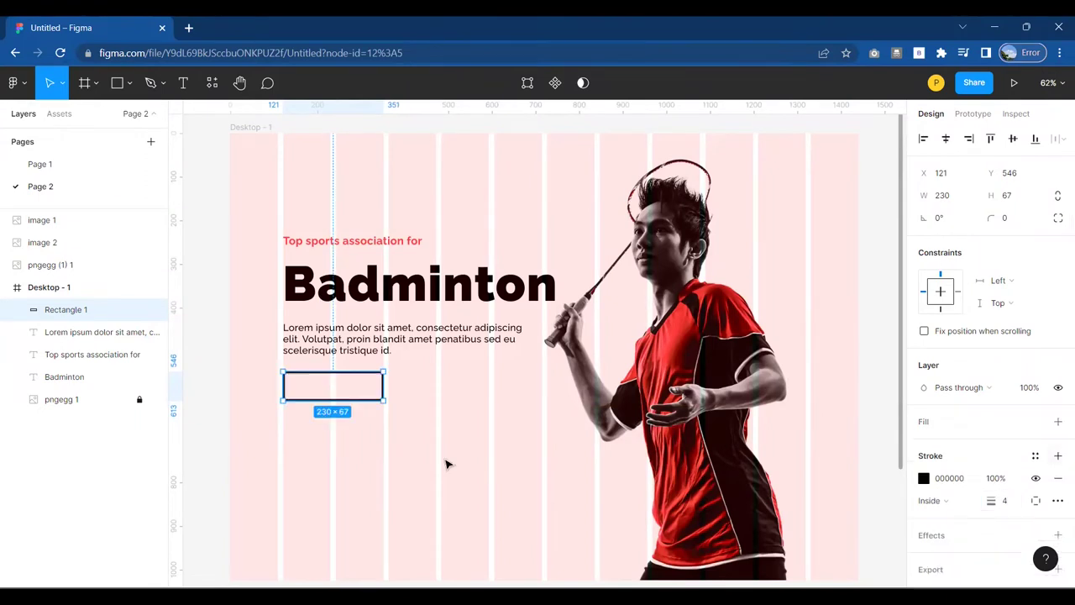
left_click(291, 381)
type("Join Now")
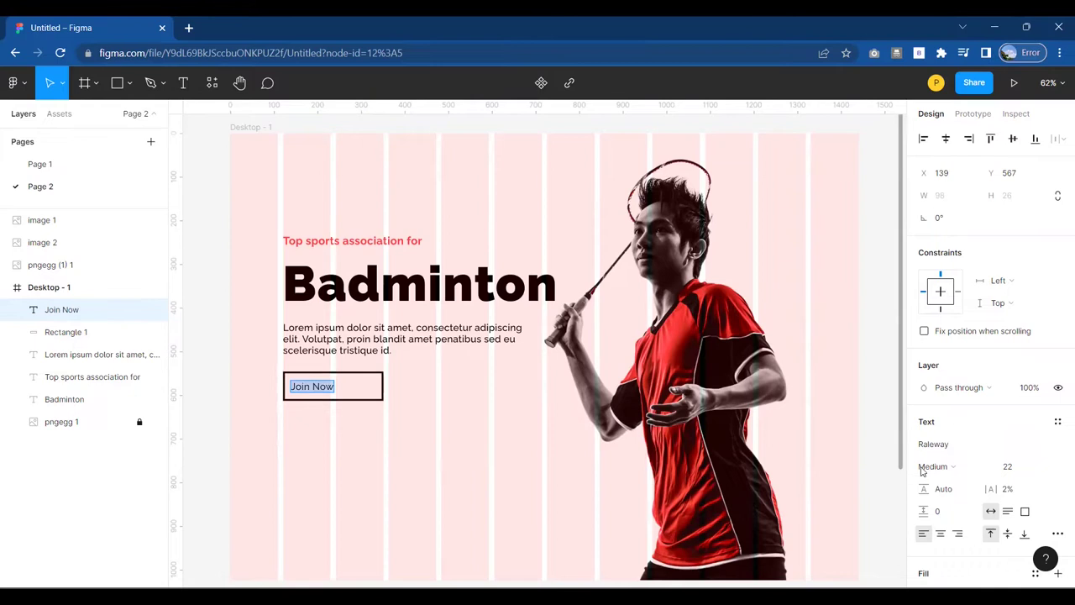
left_click(932, 467)
left_click(943, 344)
Widen the Join Now label to span the button and centre-align it.
scroll(332, 403, "up", 5)
scroll(332, 403, "up", 3)
left_click_drag(364, 370, 461, 370)
left_click_drag(225, 370, 220, 371)
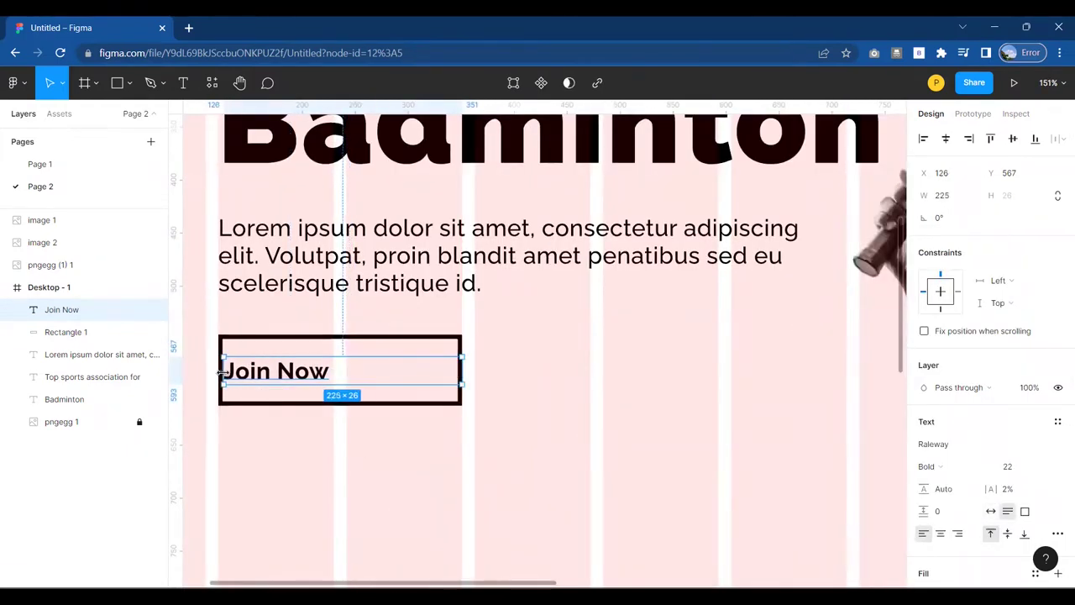
key("ctrl+alt+t")
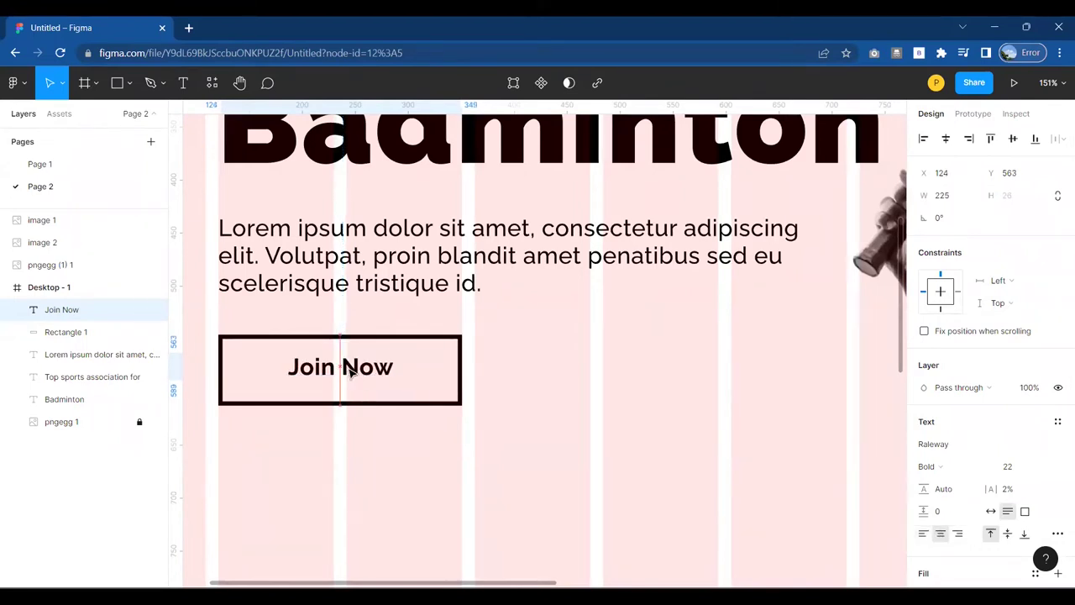
left_click(377, 420)
scroll(377, 421, "down", 2)
scroll(377, 420, "down", 2)
scroll(377, 421, "down", 1)
scroll(377, 421, "up", 2)
scroll(377, 421, "down", 2)
Draw a 100×100 circle below the button and place a duplicate beneath it.
left_click(130, 83)
left_click(129, 166)
left_click_drag(285, 313, 351, 375)
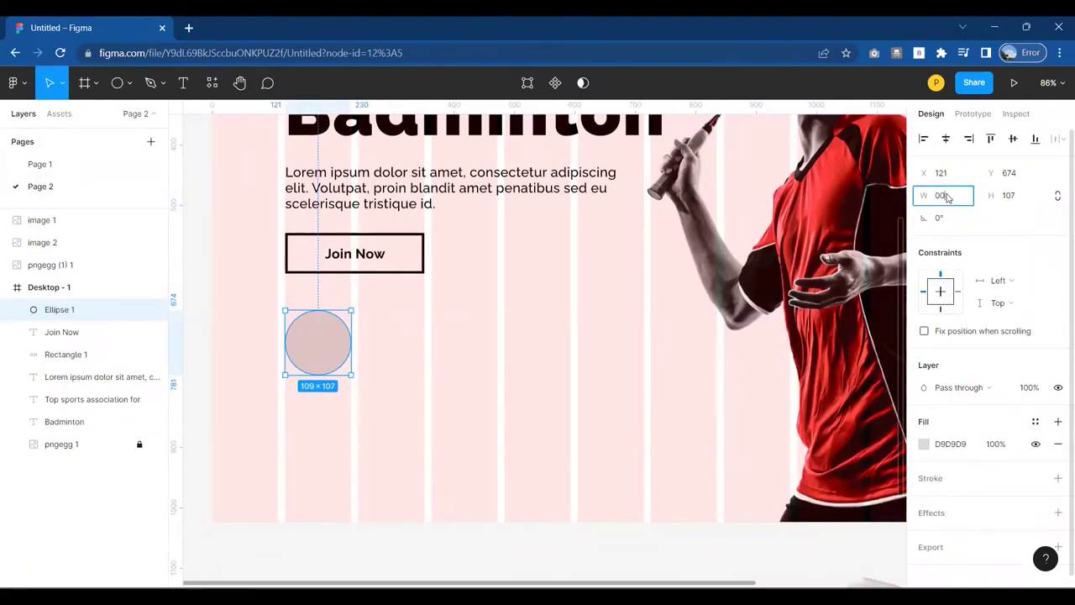
key("Return")
key("Escape")
left_click(329, 351)
key("ctrl+d")
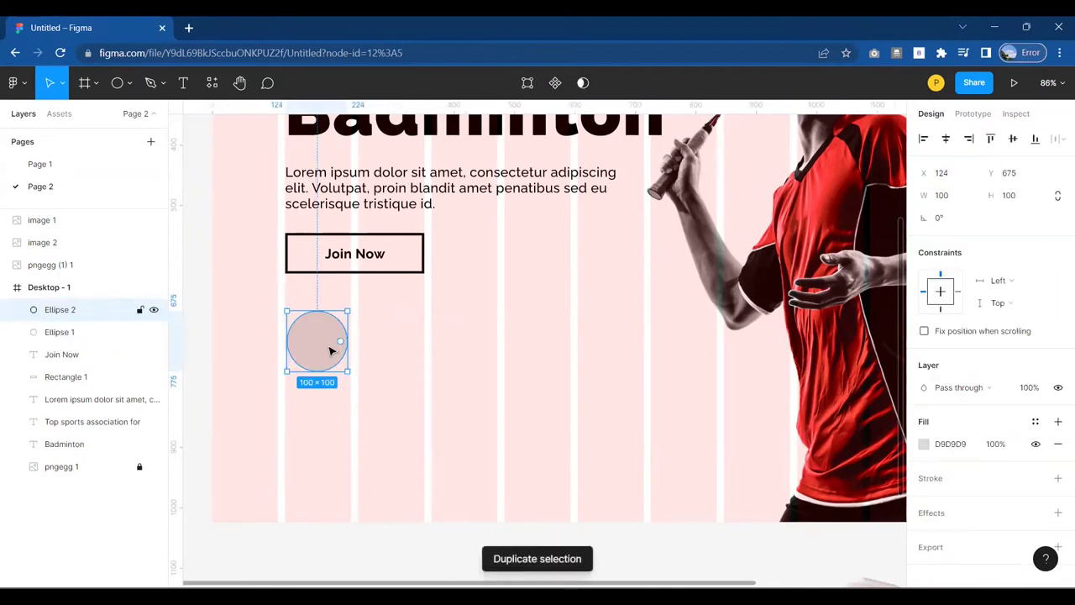
key("shift+Down")
key("shift+Down")
key("shift+Down")
key("shift+Down")
key("shift+Down")
key("shift+Down")
Drag the two player photos over the circles.
scroll(411, 473, "down", 5)
scroll(412, 473, "up", 2)
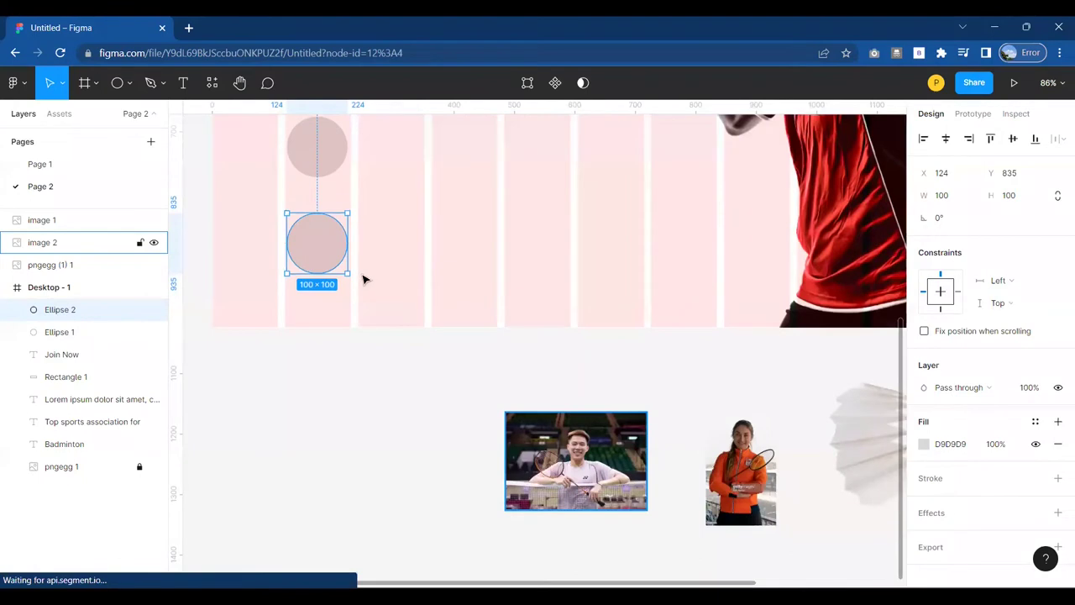
left_click_drag(574, 460, 326, 255)
left_click_drag(750, 457, 330, 152)
scroll(327, 252, "up", 3)
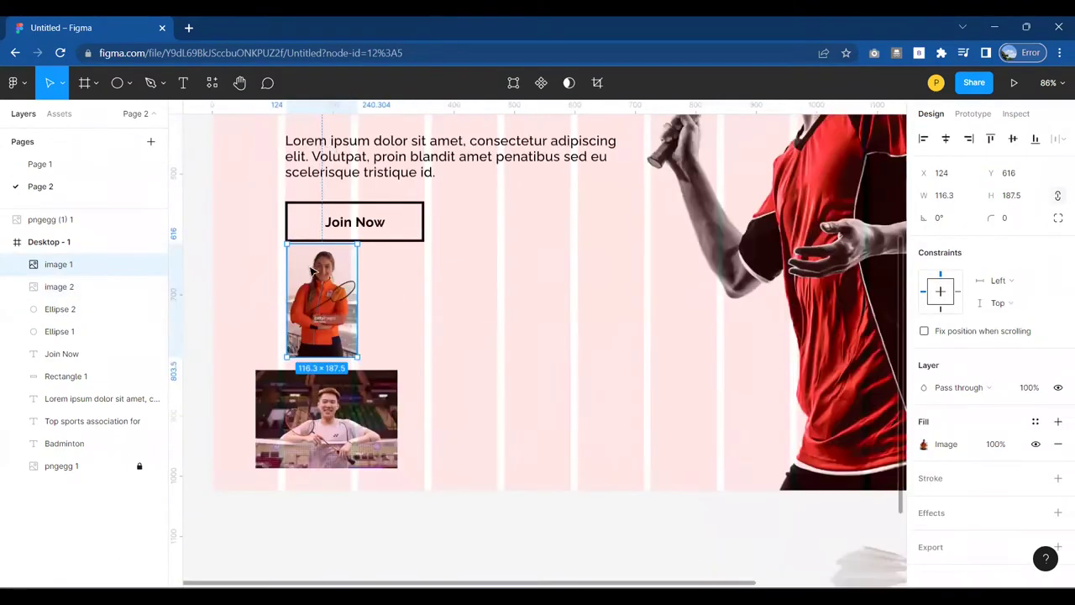
Mask the woman's photo with the top circle and the man's with the lower one.
left_click(87, 333, "shift")
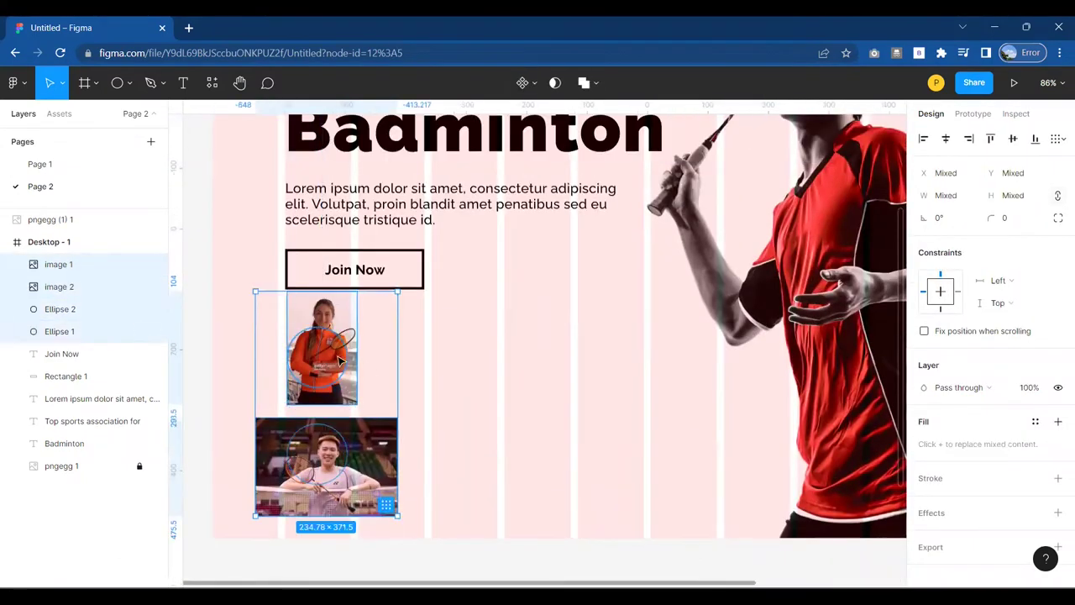
left_click(428, 386)
left_click(58, 264)
left_click(84, 333, "shift")
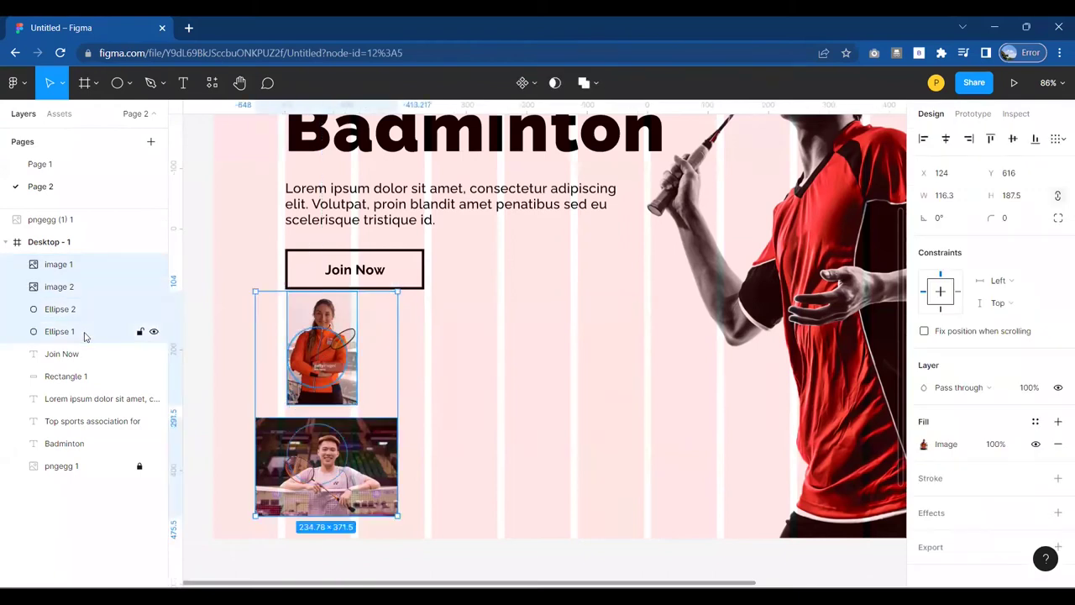
left_click(76, 265)
left_click(80, 333, "shift")
right_click(80, 336)
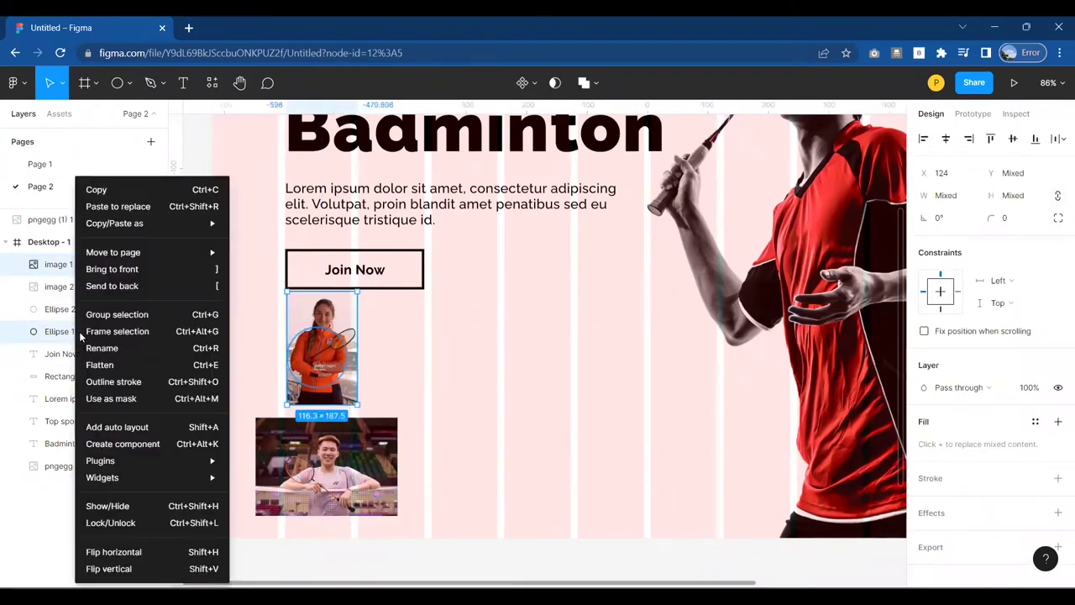
left_click(120, 398)
right_click(86, 356)
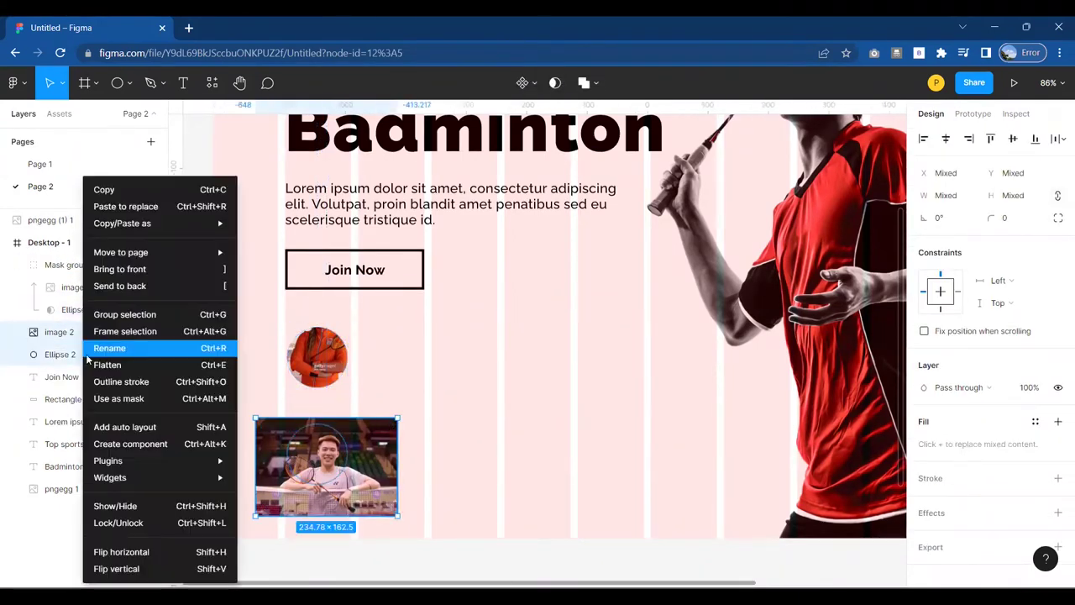
left_click(122, 396)
Reposition both photos so the faces are centred, then select both circular photos.
double_click(323, 363)
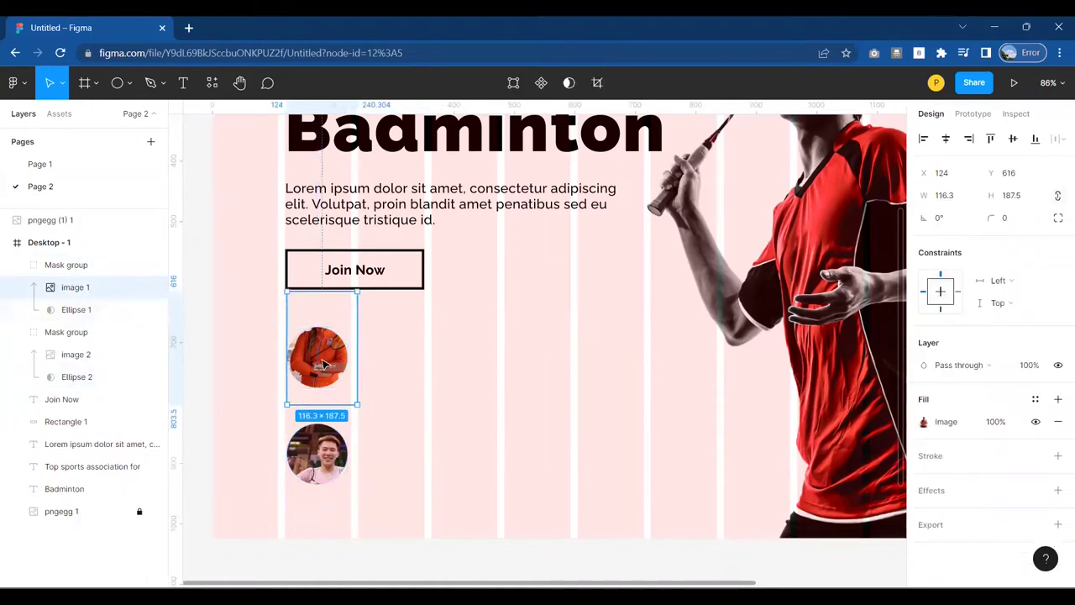
left_click_drag(323, 363, 313, 394)
double_click(316, 453)
left_click_drag(316, 453, 316, 457)
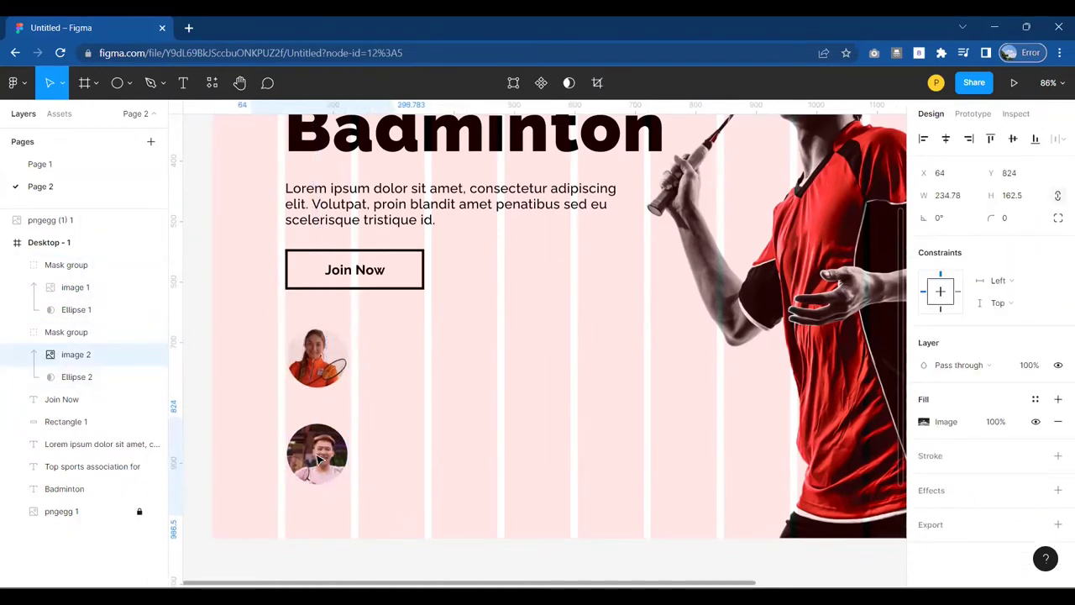
left_click(353, 456)
left_click(316, 453)
left_click(340, 359, "shift")
Add a red FF4048 100% drop shadow with increased blur to both circular photos.
scroll(1043, 485, "down", 2)
left_click(1058, 500)
left_click(923, 523)
left_click(755, 525)
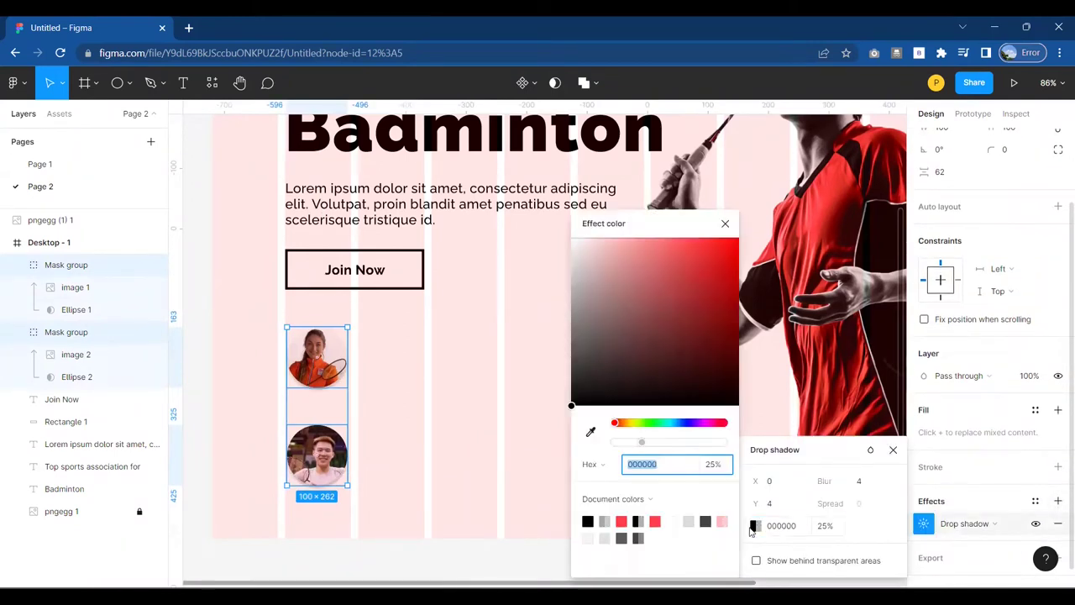
left_click(622, 521)
type("24")
key("Return")
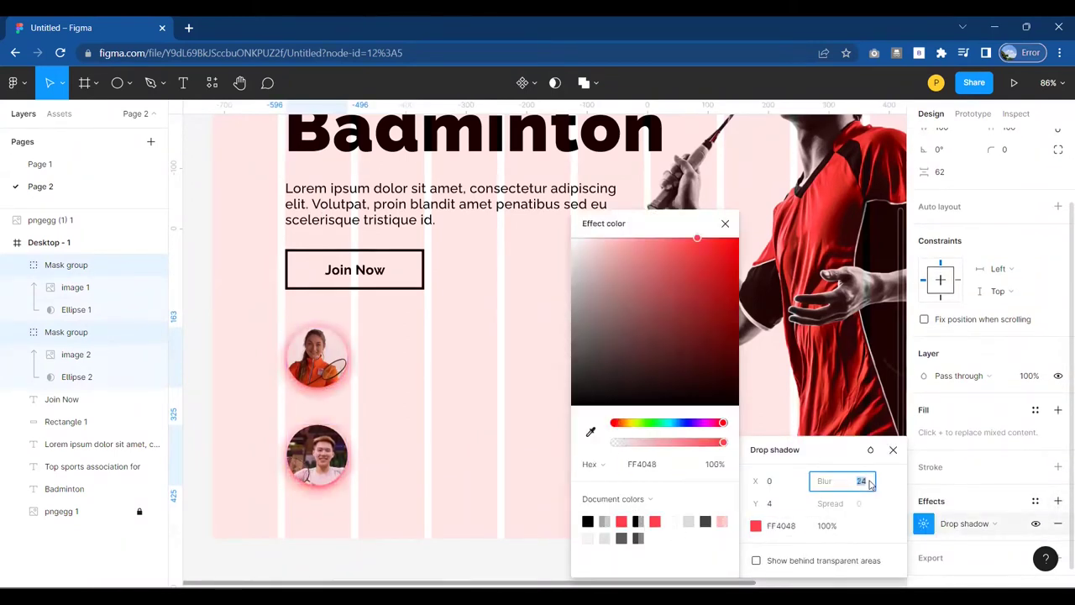
left_click(430, 468)
Hide the Desktop - 1 frame's column layout grid.
scroll(432, 300, "up", 5)
left_click(233, 215)
left_click(1035, 354)
scroll(614, 537, "down", 4)
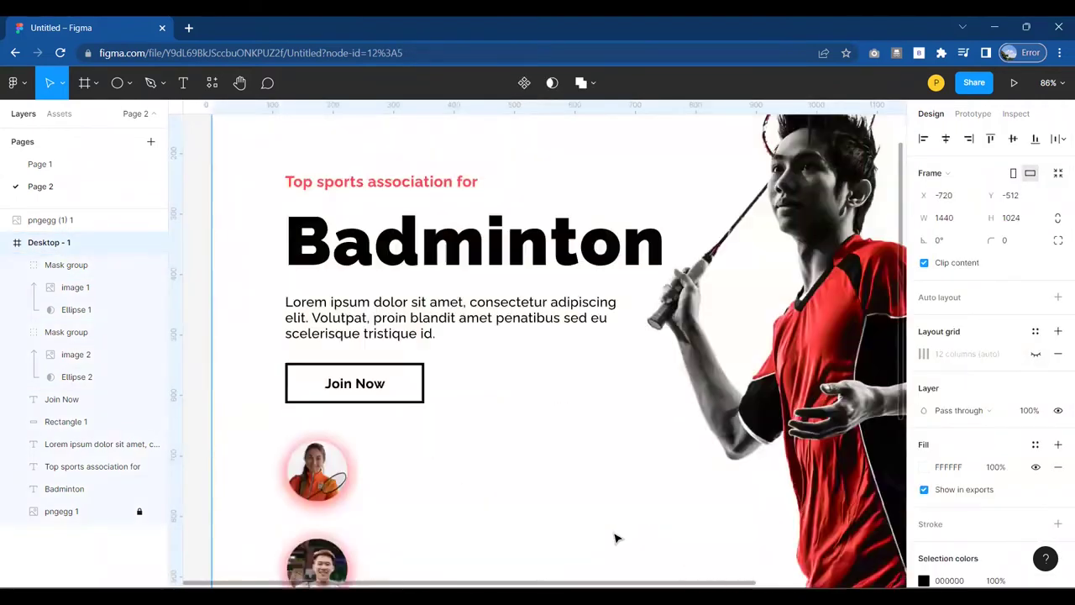
scroll(388, 350, "down", 3)
Add the numbers 5 and 7 beside the top and lower circles.
left_click(356, 323)
type("5")
key("Escape")
key("t")
left_click(350, 416)
type("7")
key("Escape")
Type the player's name beside the top circle and move it right of the 5.
scroll(423, 356, "up", 5, "ctrl")
scroll(423, 355, "up", 1, "ctrl")
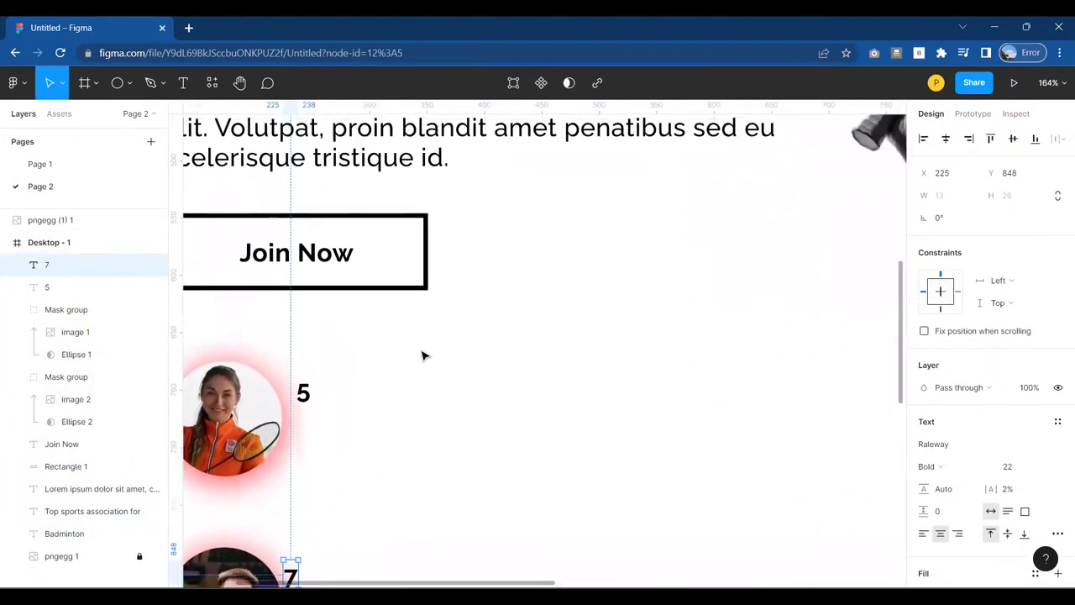
scroll(423, 355, "up", 3, "ctrl")
left_click(183, 83)
left_click(407, 375)
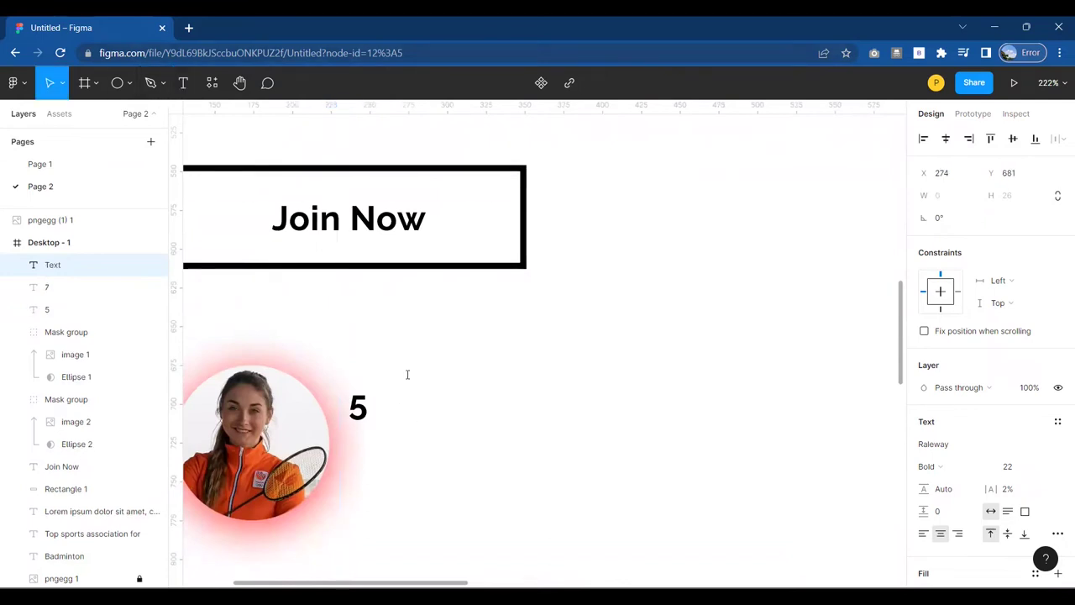
type("a Shey")
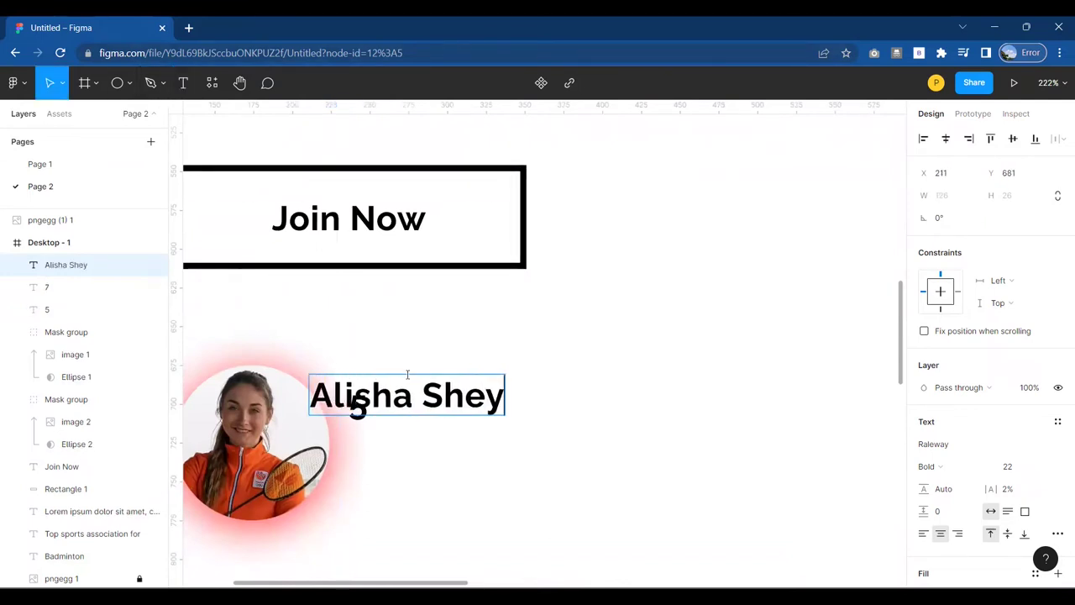
key("Escape")
left_click_drag(487, 380, 599, 398)
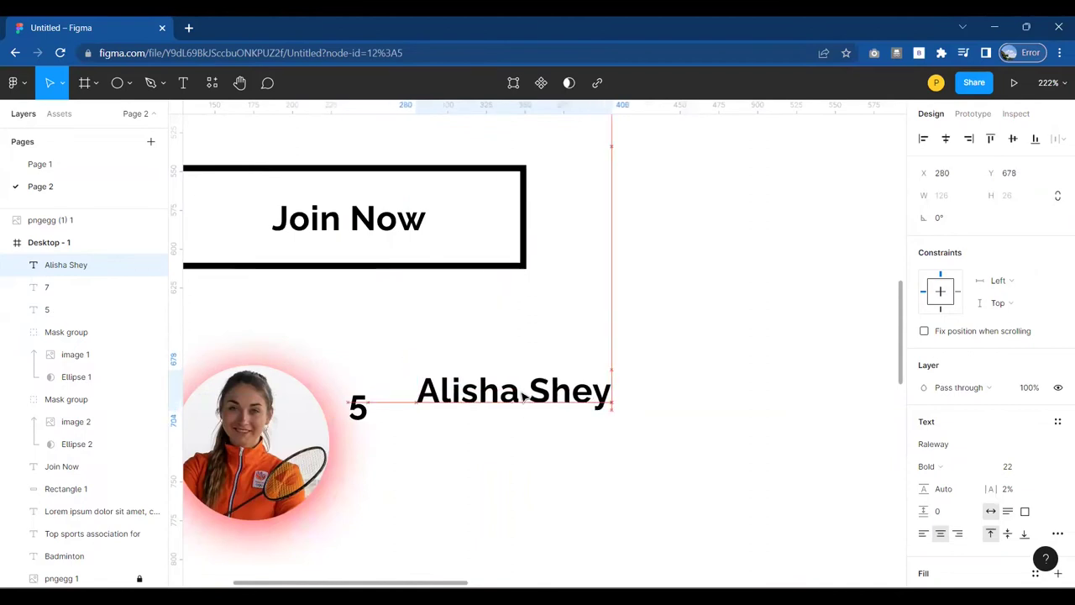
left_click(948, 463)
left_click(607, 473)
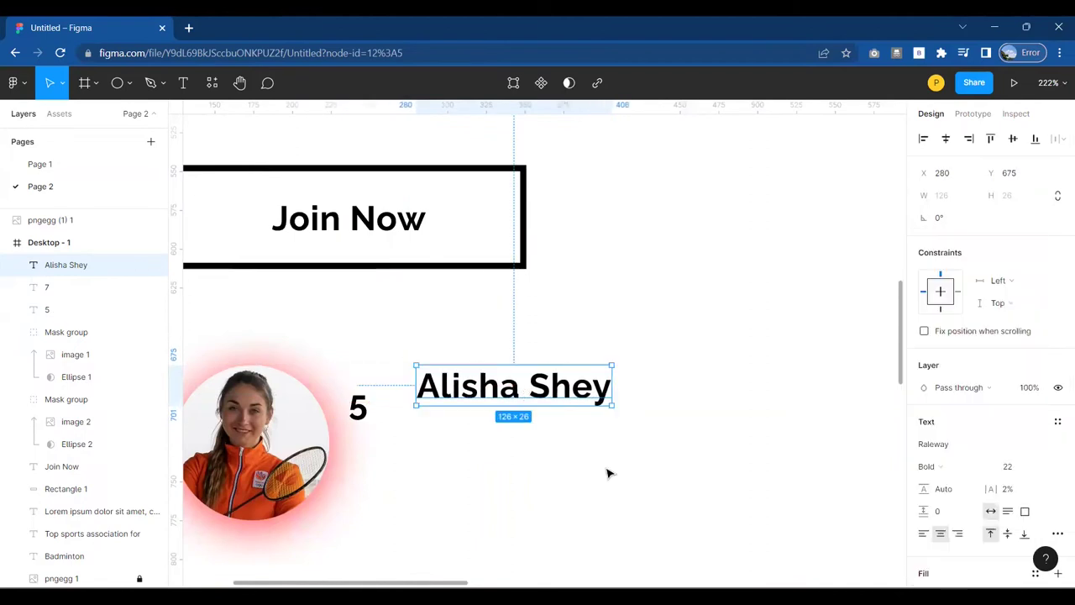
Add the subtitle 'WORLD PLAYER | FEMALE SINGLES' at size 16 under the name.
left_click(418, 413)
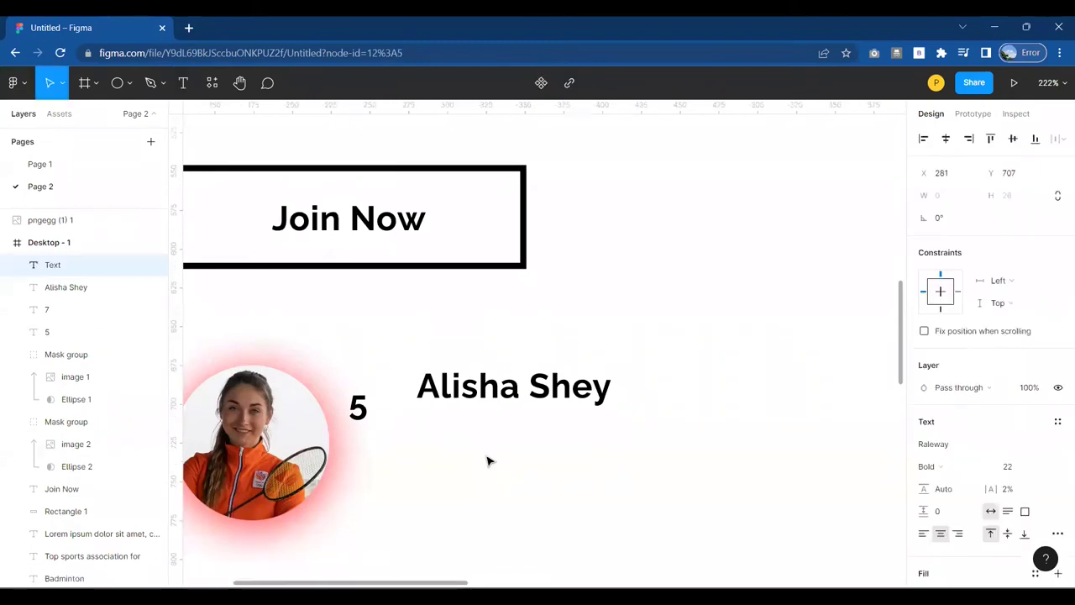
type("WORLD PLAYER | FEMALE SINGLES")
key("ctrl+a")
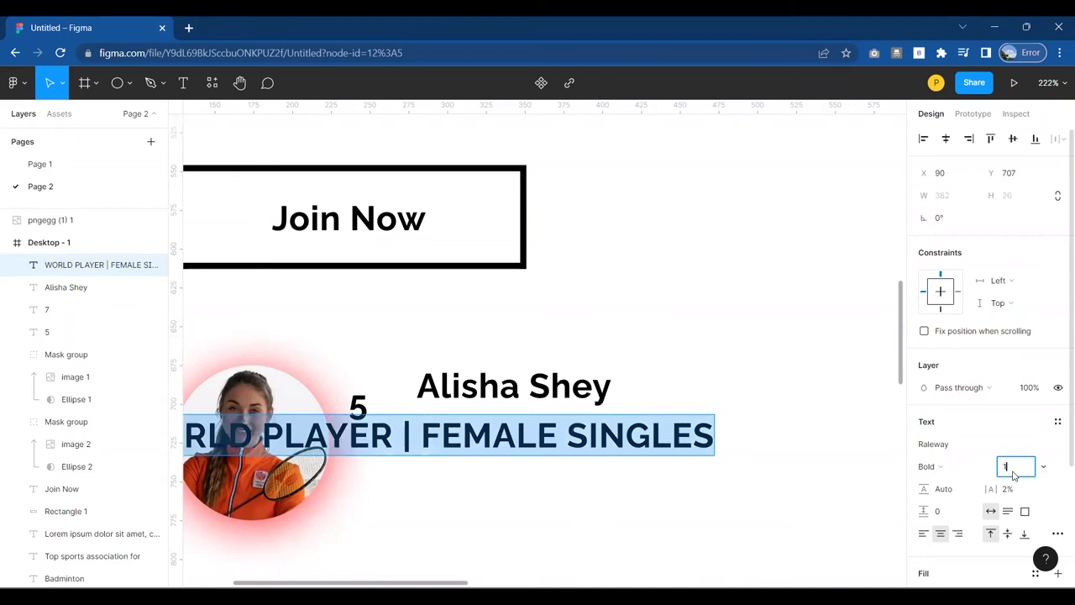
type("6")
key("Return")
left_click_drag(626, 446, 819, 438)
Make the subtitle Medium weight at size 12, aligned under the player's name.
left_click(1029, 467)
type("13")
key("Return")
left_click_drag(750, 426, 666, 420)
left_click(932, 466)
left_click(966, 308)
left_click(731, 428)
type("12")
key("Return")
Enlarge the 5 to size 45 and position it level with the name.
left_click(358, 407)
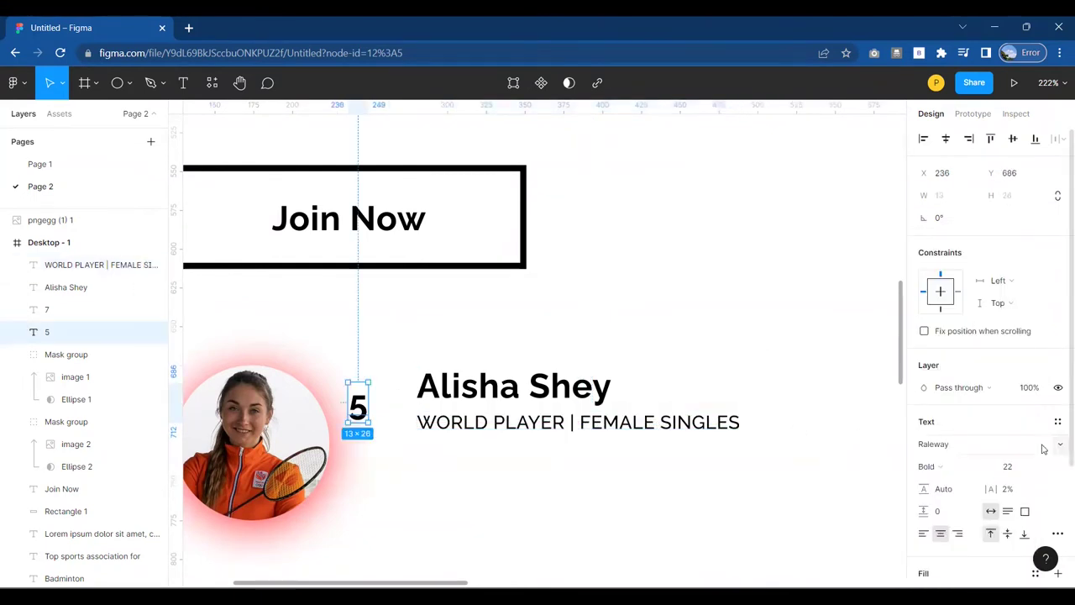
type("35")
key("Return")
left_click_drag(352, 418, 360, 415)
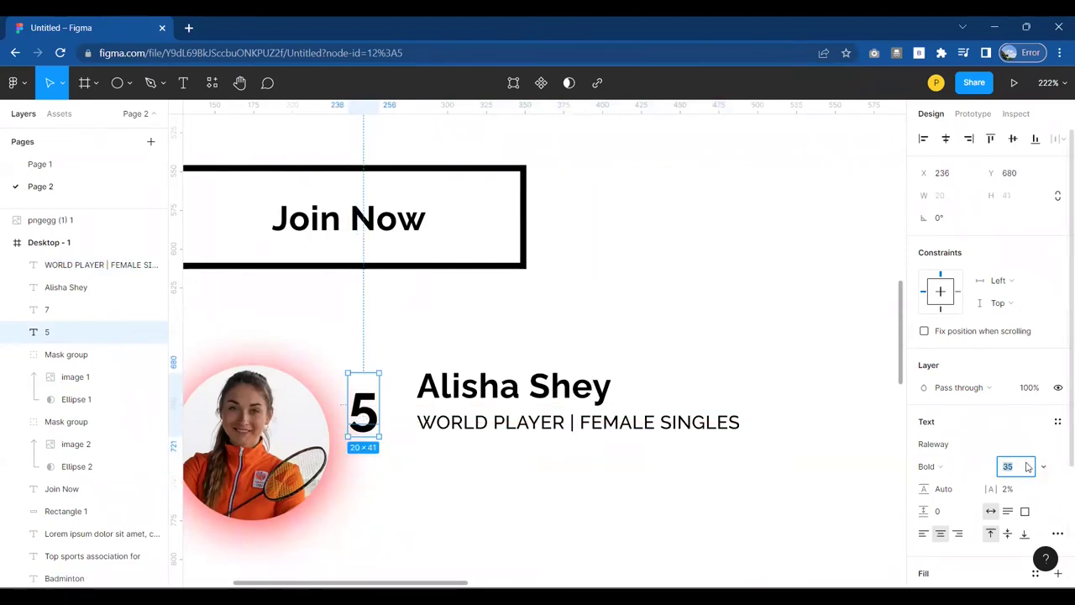
type("45")
key("Return")
left_click_drag(380, 414, 374, 399)
Set the 5 to Black Italic weight.
left_click(929, 466)
left_click(966, 377)
left_click(929, 466)
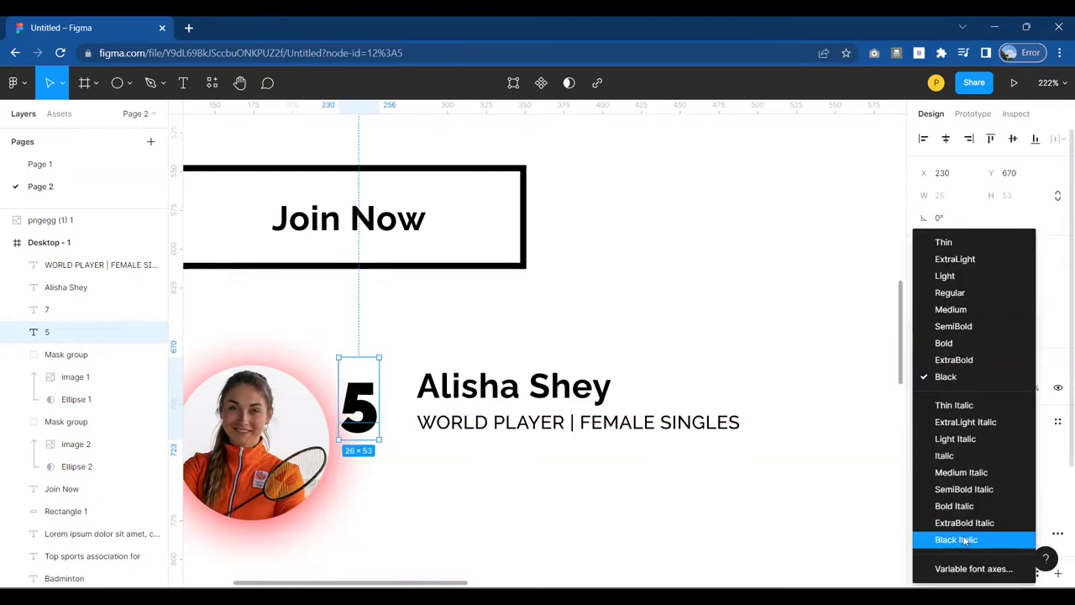
left_click(966, 537)
left_click(529, 479)
Fill the number 5 with red FF4048.
scroll(529, 480, "down", 2)
left_click(47, 331)
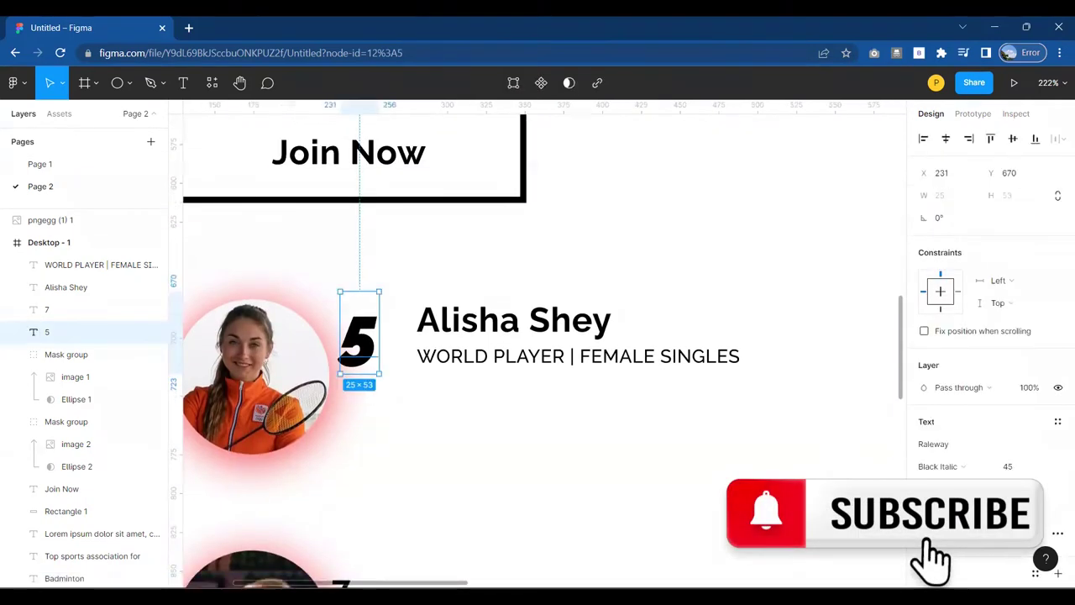
scroll(991, 336, "down", 3)
left_click(924, 431)
type("FF4048")
key("Return")
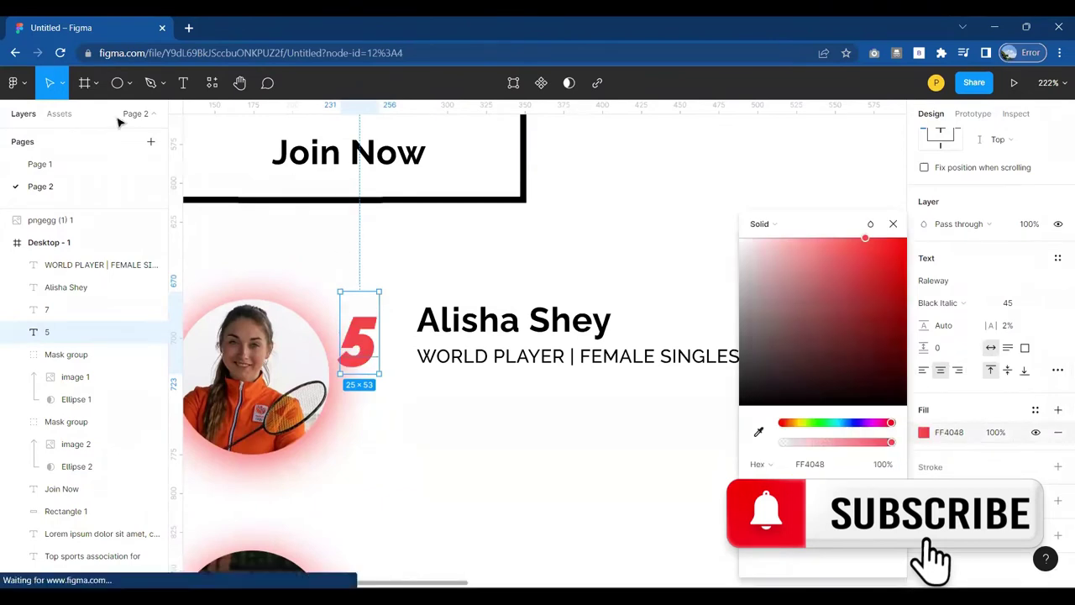
key("Escape")
key("Escape")
Fill a text box below the subtitle with Lorem ipsum plugin text at size 12.
key("t")
mouse_move(421, 379)
left_mouse_down()
mouse_move(643, 451)
mouse_move(736, 459)
left_mouse_up()
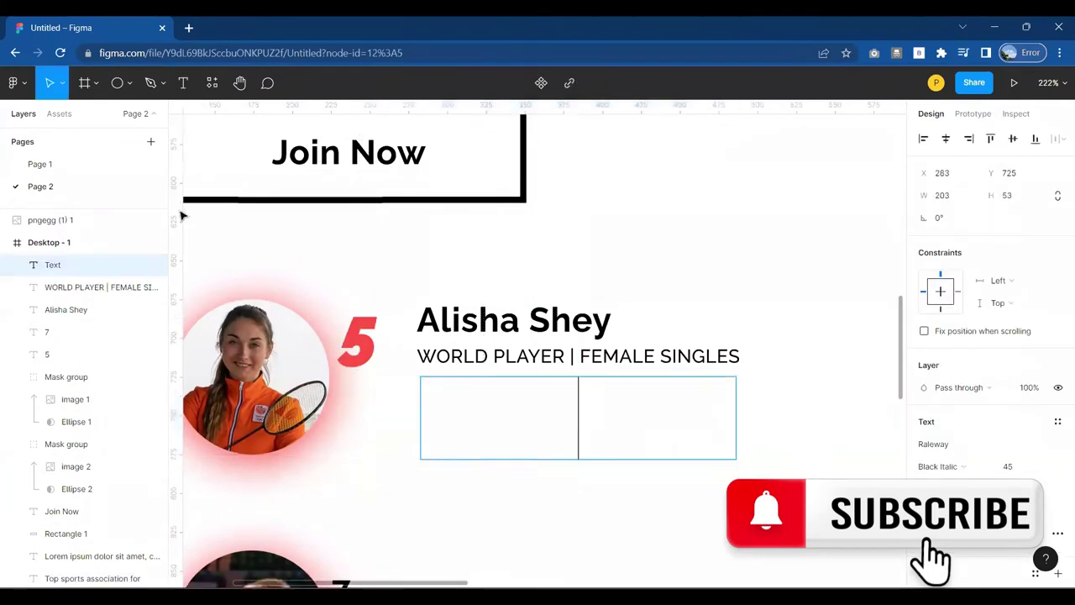
left_click(12, 82)
left_click(193, 316)
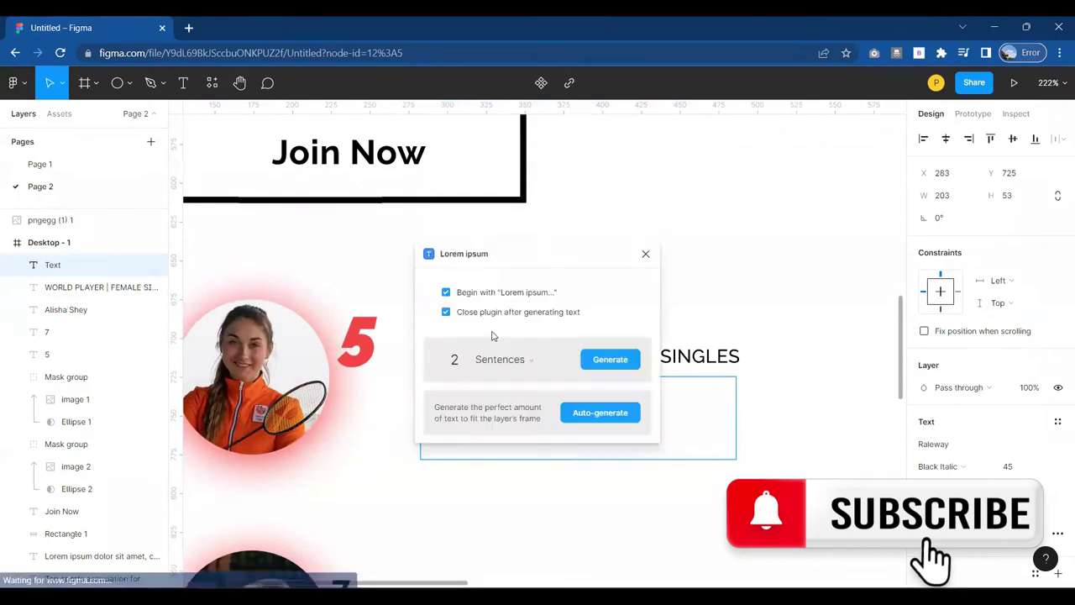
left_click(610, 358)
double_click(674, 422)
type("2")
key("Return")
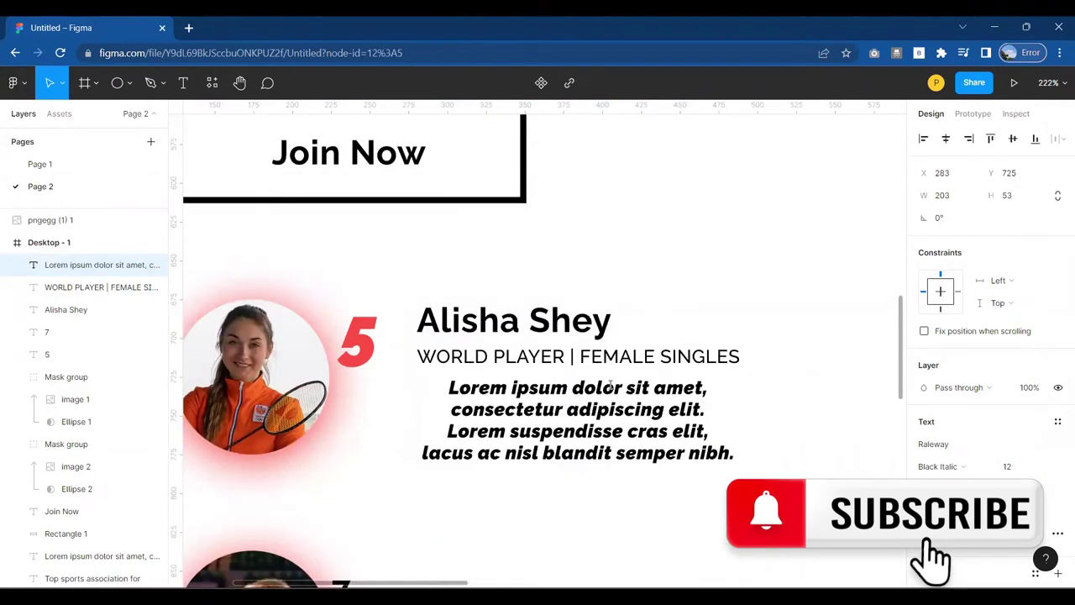
Set the Lorem ipsum paragraph to Regular weight, keeping size 12.
scroll(924, 436, "down", 3)
left_click(940, 307)
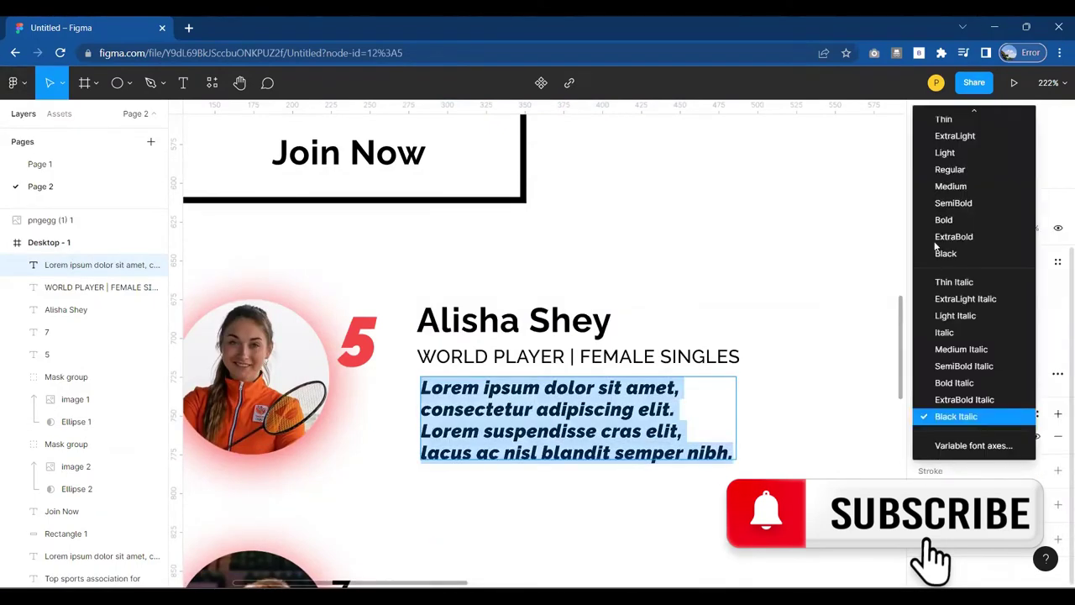
left_click(958, 172)
left_click(1017, 309)
key("Down")
key("Up")
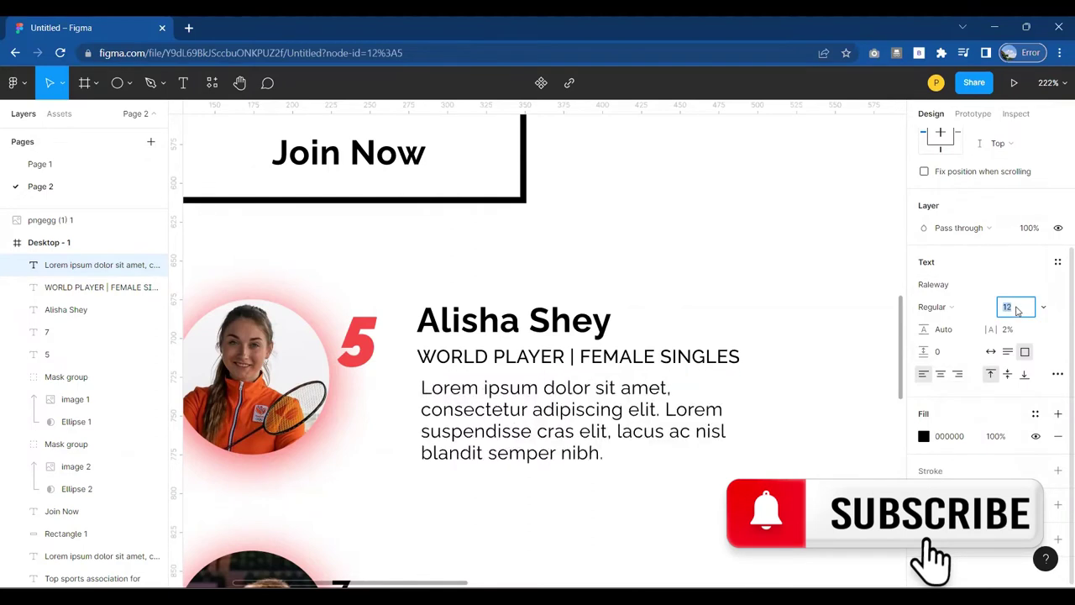
Give the WORLD PLAYER subtitle a red FF4048 fill.
left_click(722, 356)
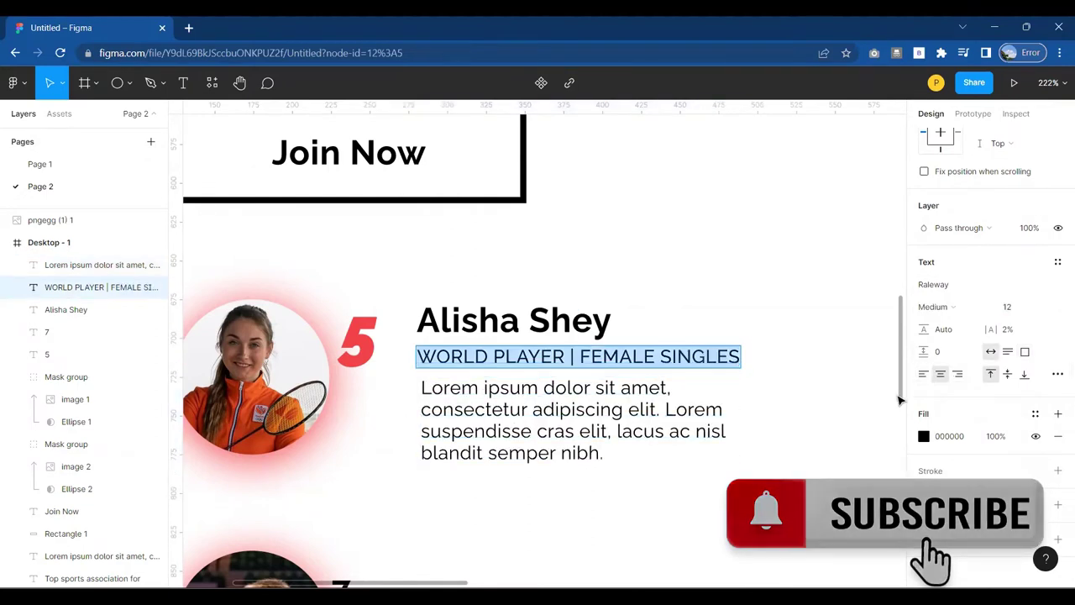
left_click(924, 436)
type("FF4048")
key("Return")
Duplicate the first player card's texts below it, beside the second photo.
left_click(594, 532)
scroll(594, 533, "down", 2, "ctrl")
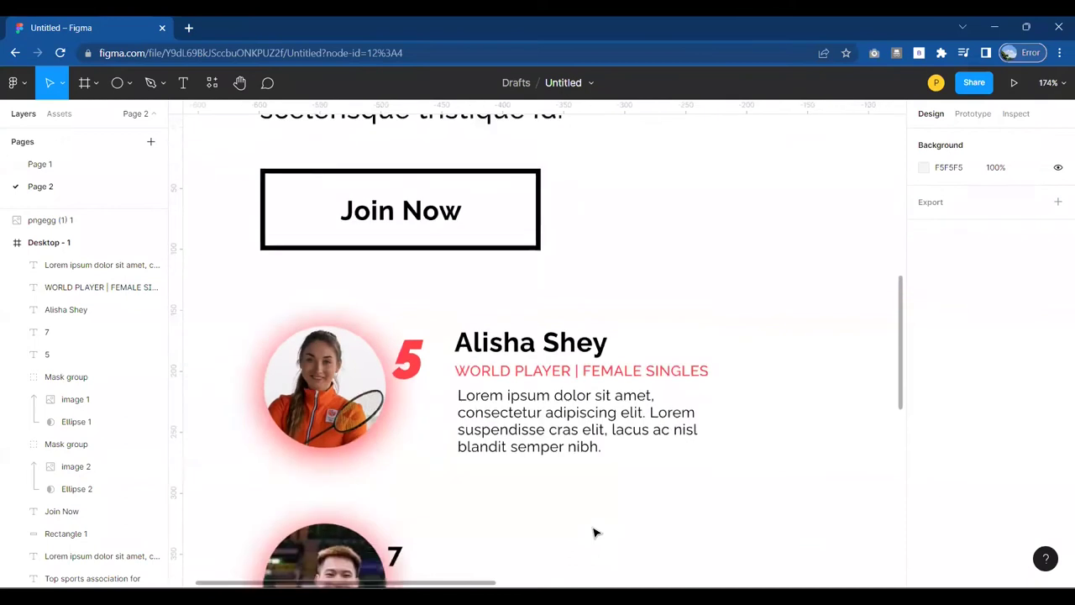
scroll(594, 532, "down", 2)
mouse_move(681, 357)
left_mouse_down()
mouse_move(439, 250)
mouse_move(391, 207)
left_mouse_up()
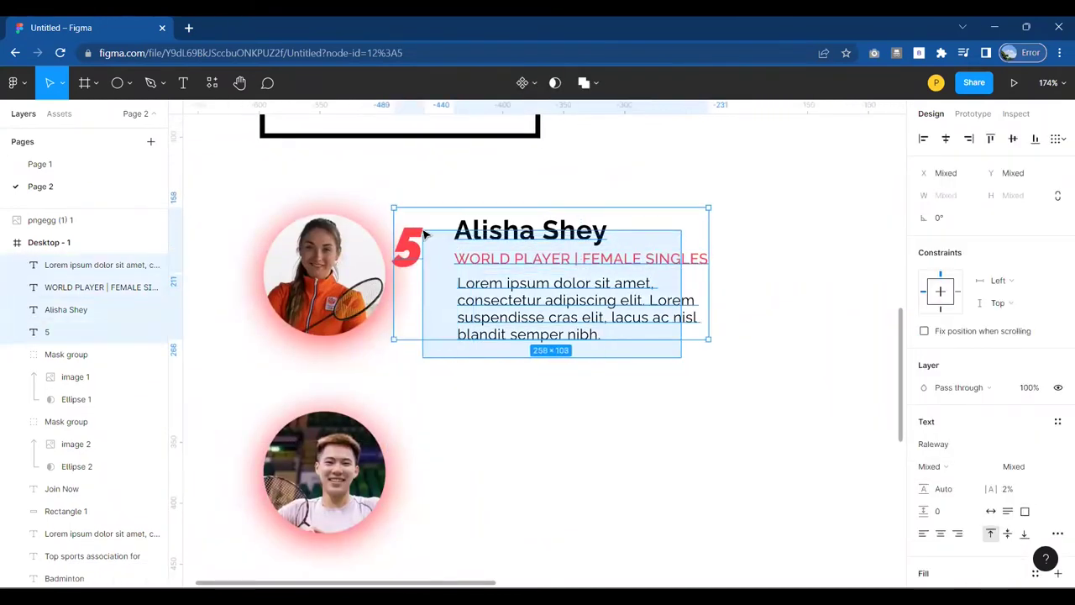
left_click_drag(486, 296, 486, 498)
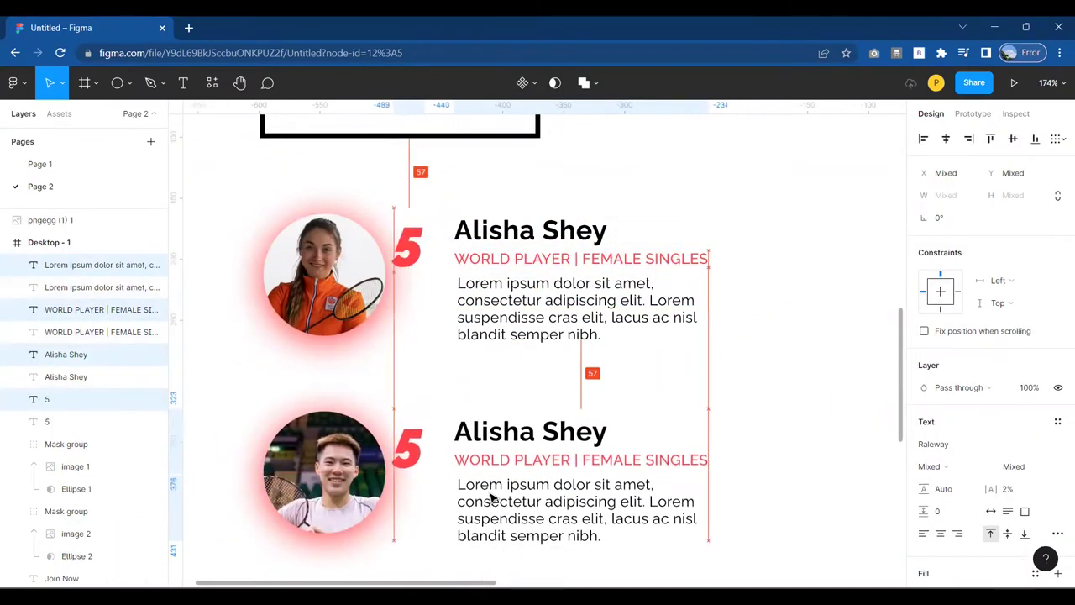
Change the copied number to 7 and replace the name with a new player's name.
double_click(411, 445)
type("7")
double_click(517, 432)
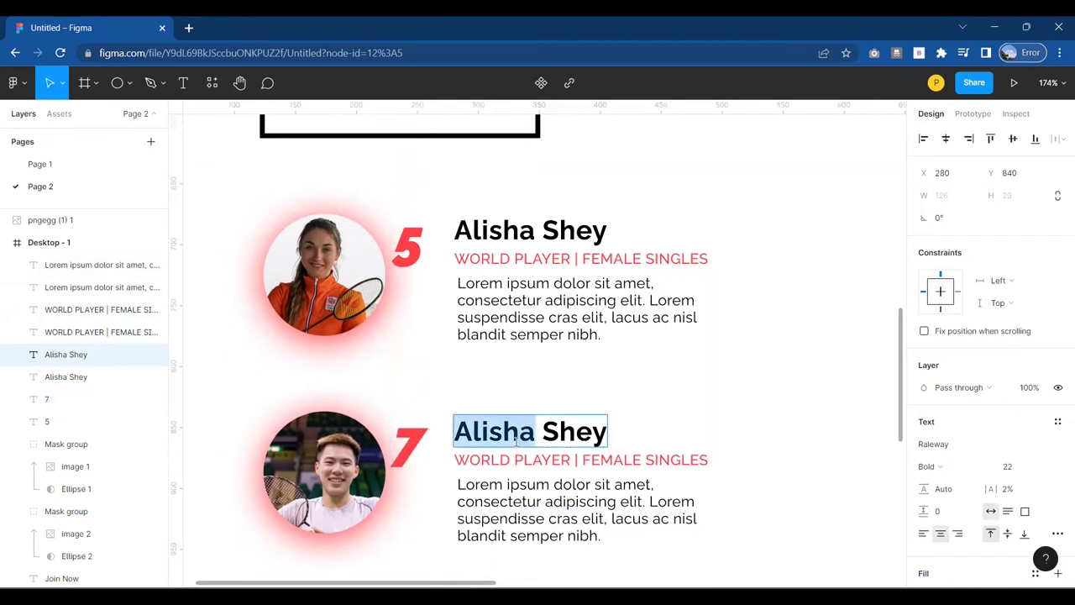
left_click(517, 438)
type("Lee")
key("Escape")
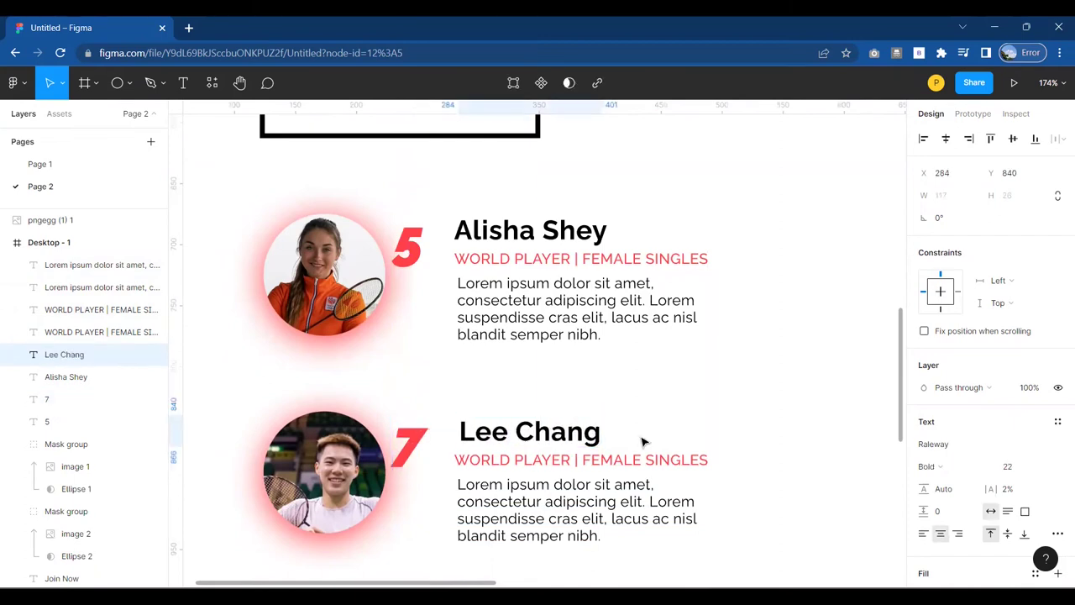
Change the copy's subtitle to MALE SINGLES and align it with the paragraph.
left_click(636, 459)
double_click(617, 460)
left_click(598, 459)
key("BackSpace")
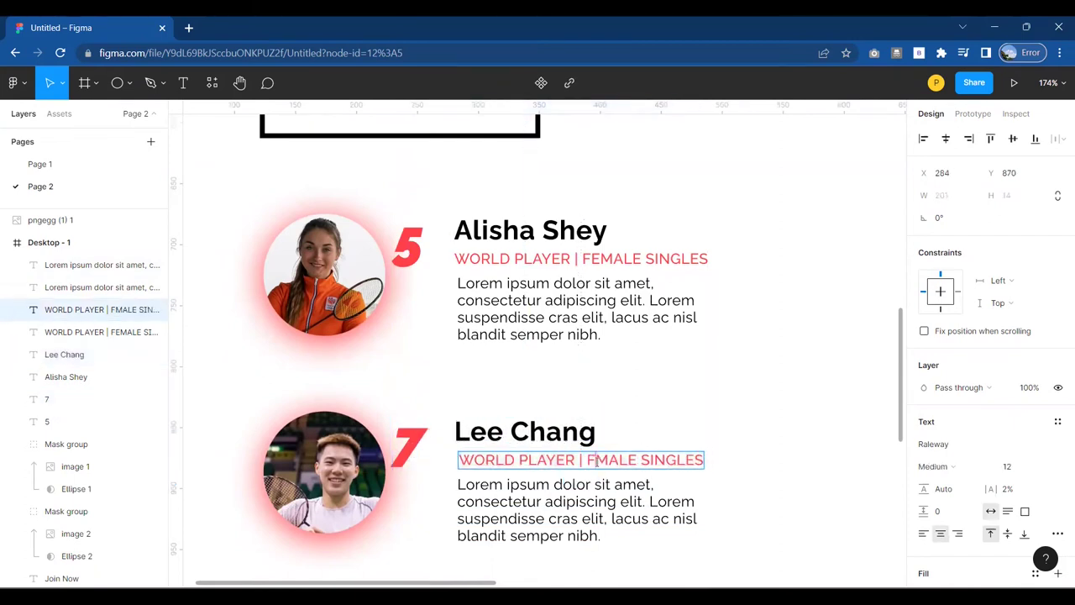
key("Escape")
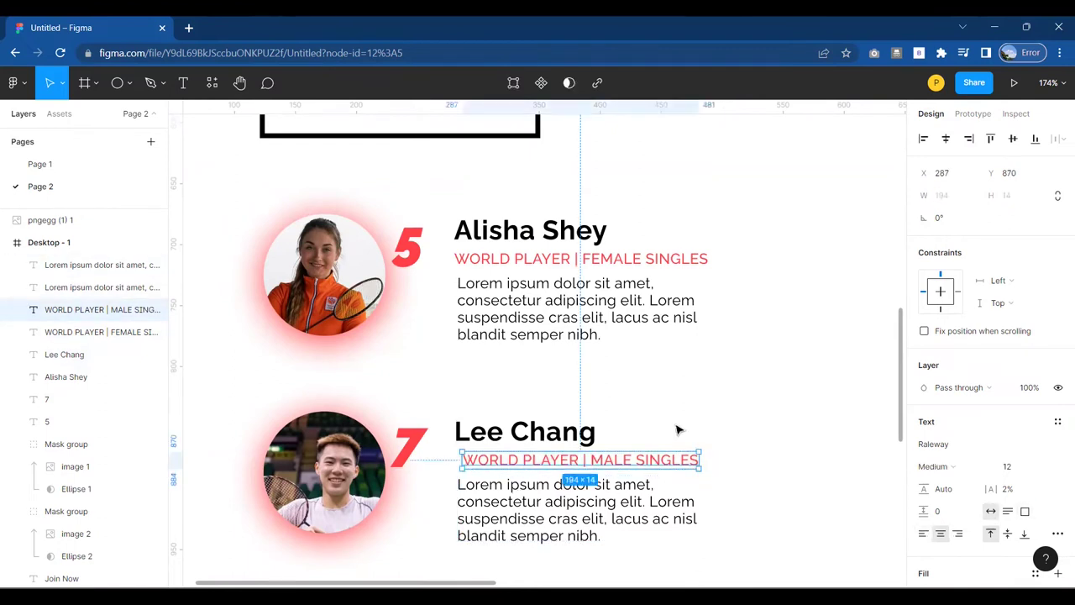
left_click_drag(648, 464, 647, 467)
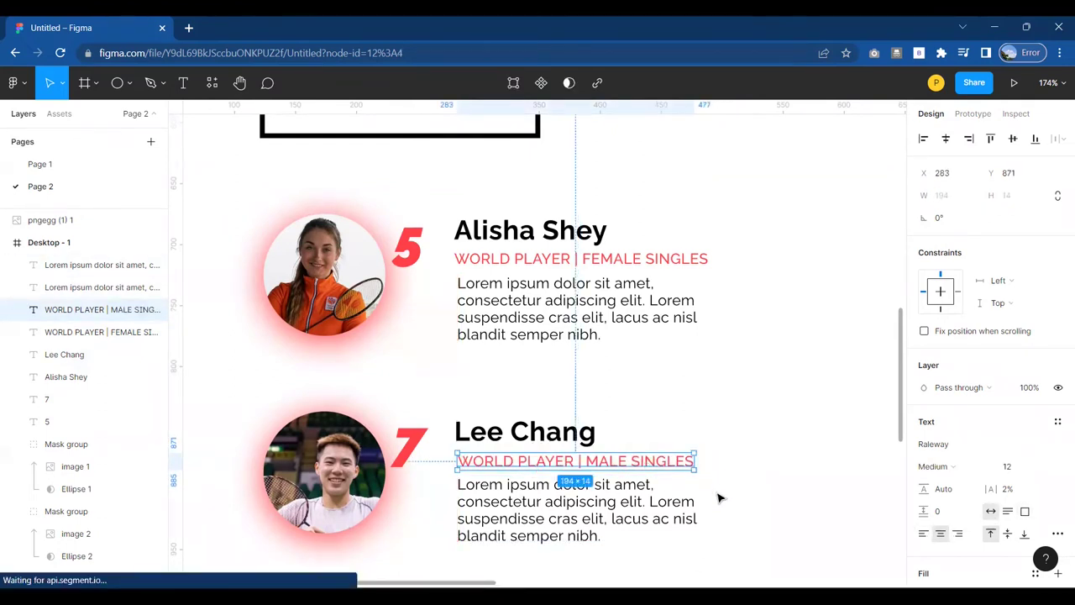
left_click(743, 499)
Move the shuttlecock up beside the player cards.
scroll(747, 501, "down", 2, "ctrl")
scroll(744, 501, "down", 3)
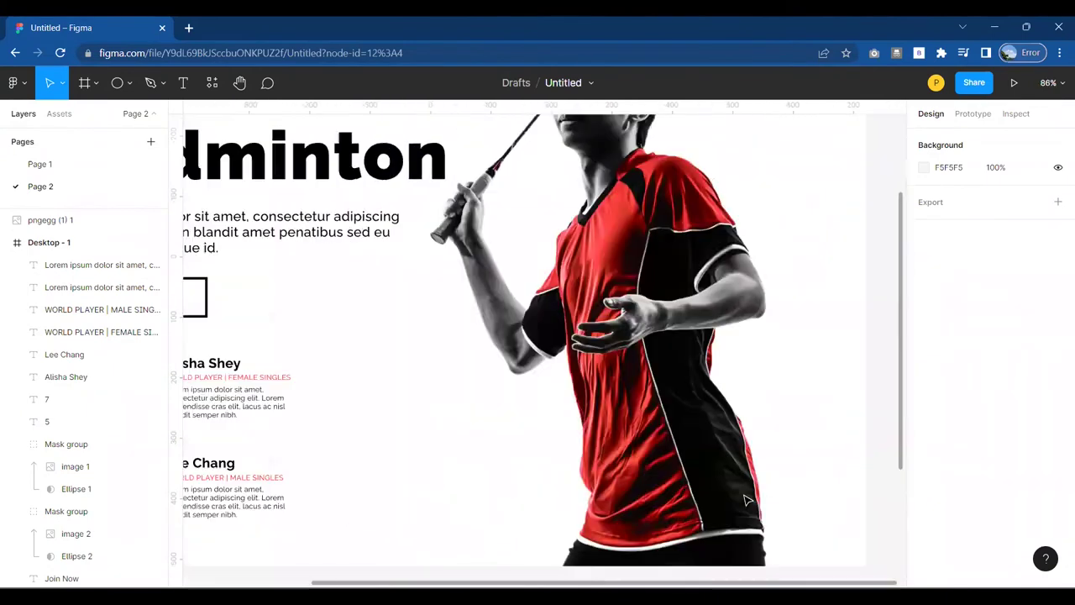
scroll(744, 501, "down", 2)
left_click_drag(744, 503, 590, 387)
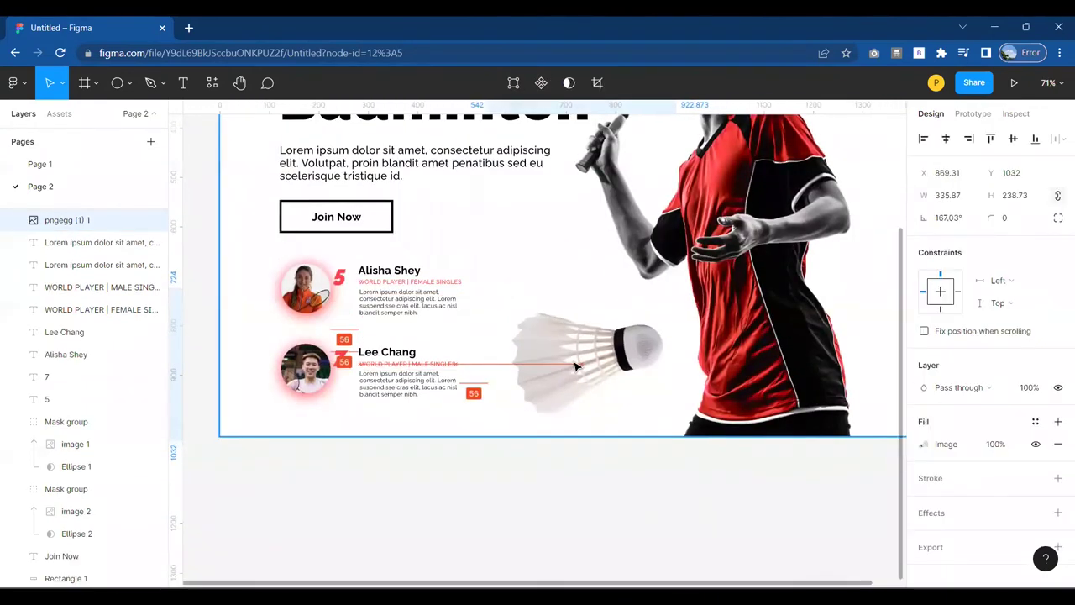
scroll(590, 387, "up", 3)
Draw a 447×473 red ellipse over the player's chest.
key("o")
left_click_drag(657, 223, 881, 432)
left_click_drag(897, 514, 868, 456)
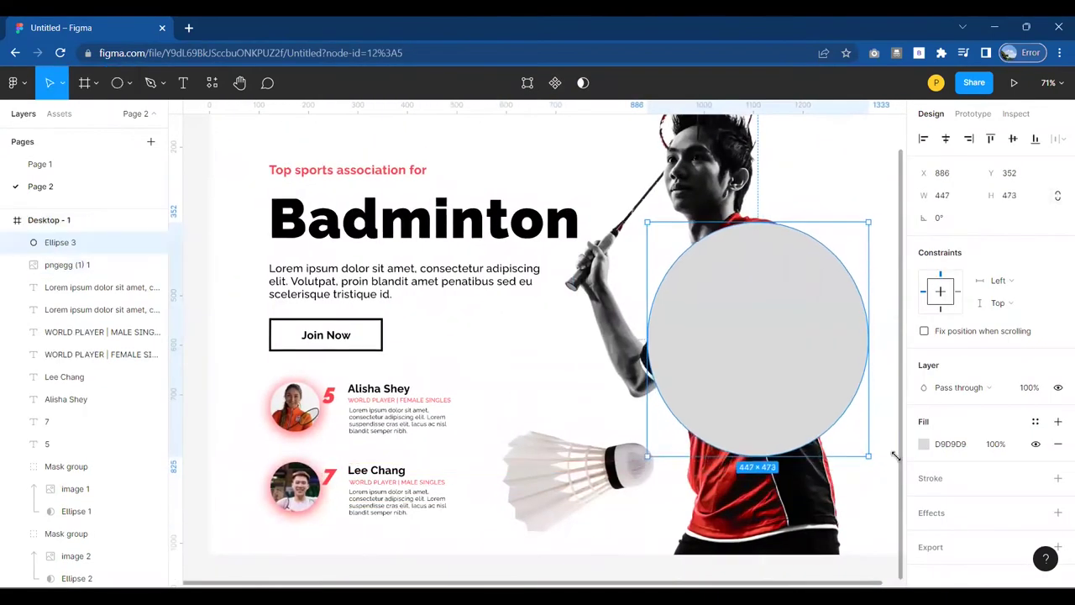
left_click(924, 444)
left_click(772, 520)
Give the red ellipse a Layer blur of 250.
scroll(663, 526, "right", 3)
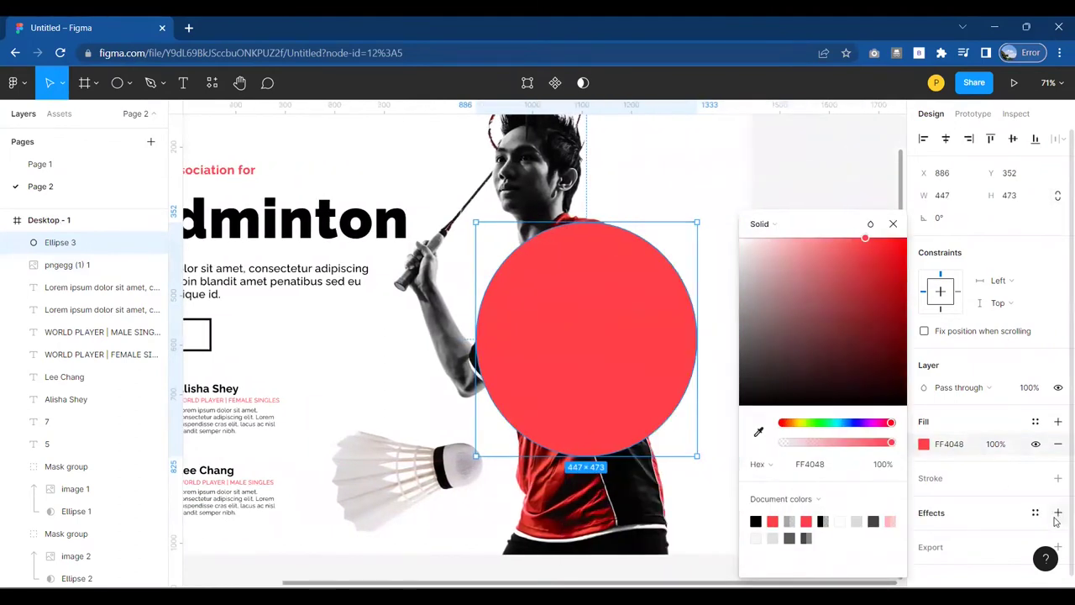
left_click(1058, 512)
left_click(923, 501)
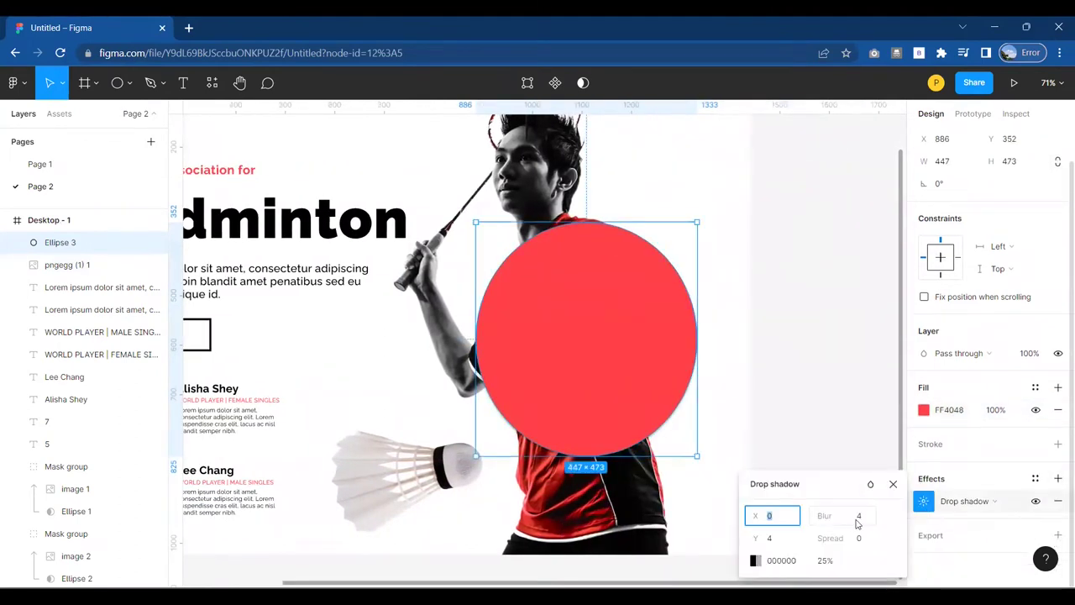
left_click(977, 504)
left_click(974, 518)
left_click(923, 500)
type("200")
key("Return")
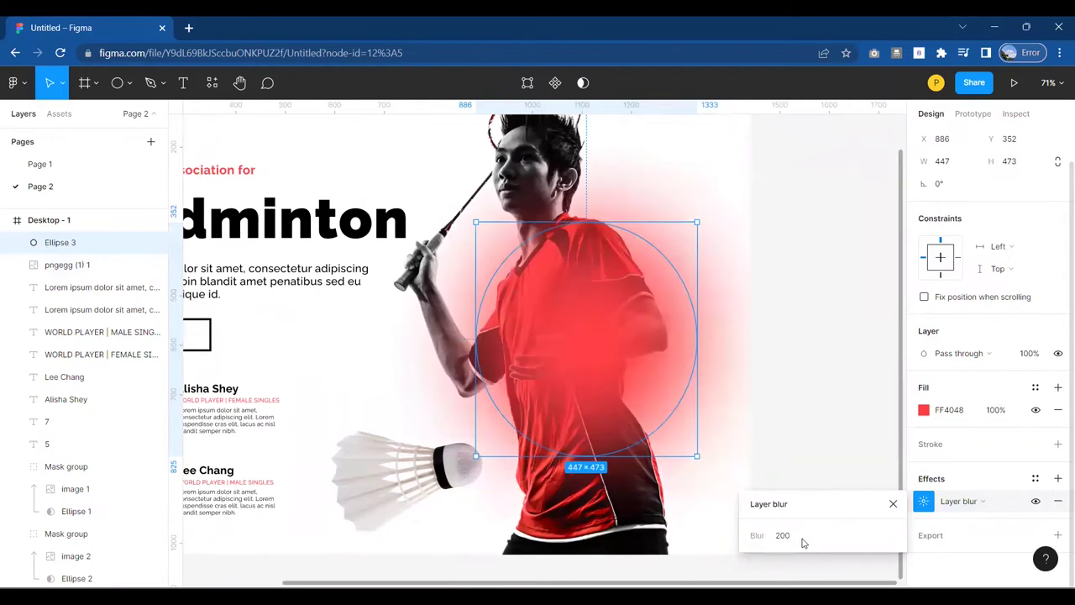
type("250")
key("Return")
Send the glow behind the player and set its fill opacity to 91%.
key("ctrl+bracketleft")
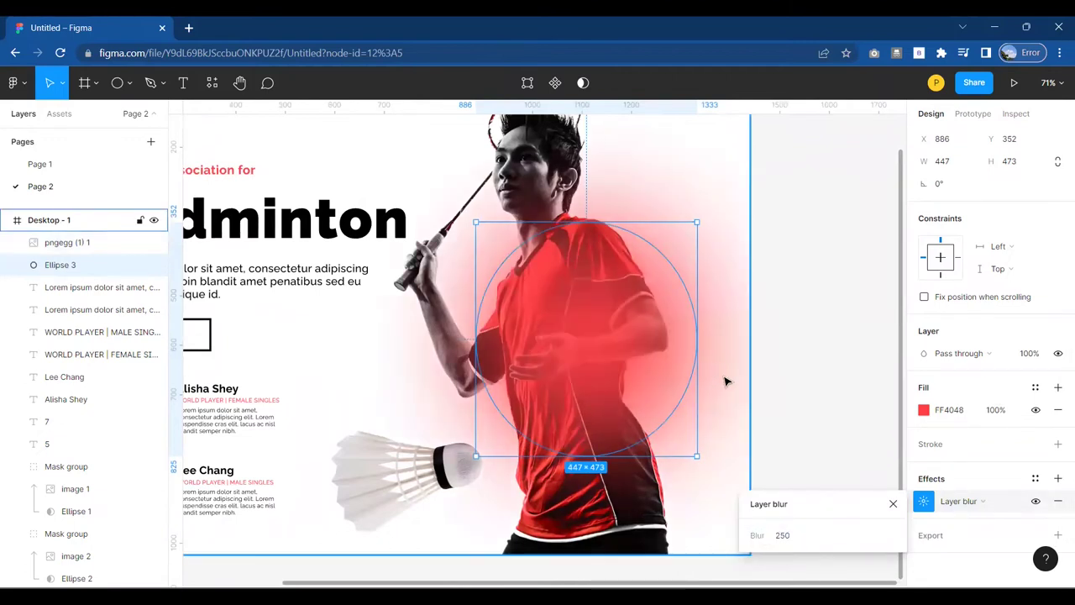
key("ctrl+bracketleft")
key("ctrl+bracketleft")
key("ctrl+bracketleft")
key("ctrl+bracketleft")
key("ctrl+bracketleft")
key("ctrl+bracketleft")
left_click(758, 314)
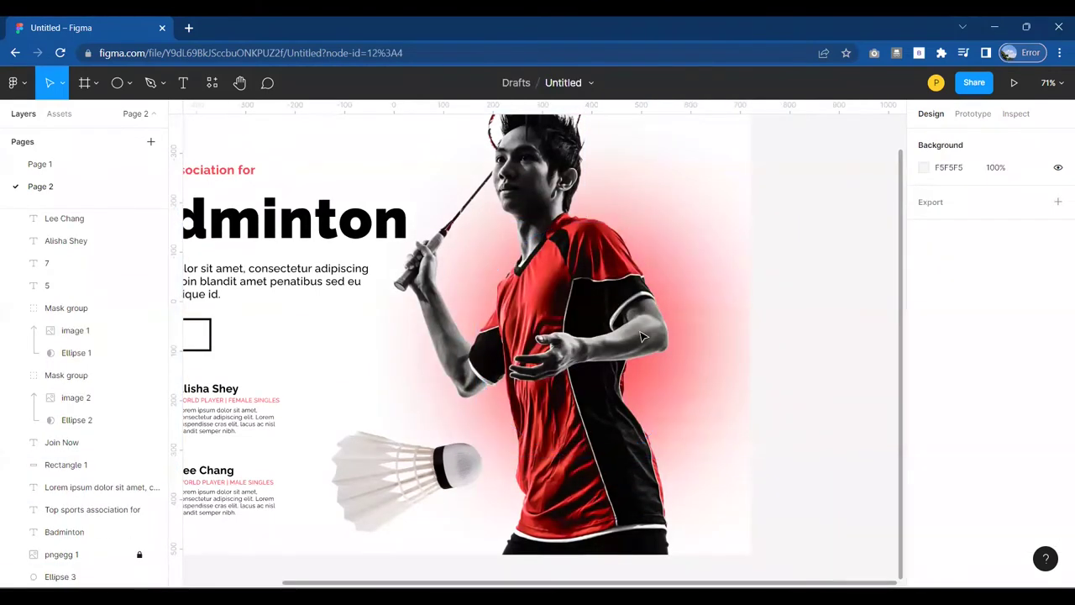
left_click(644, 336)
left_click(923, 444)
left_click_drag(891, 444, 881, 446)
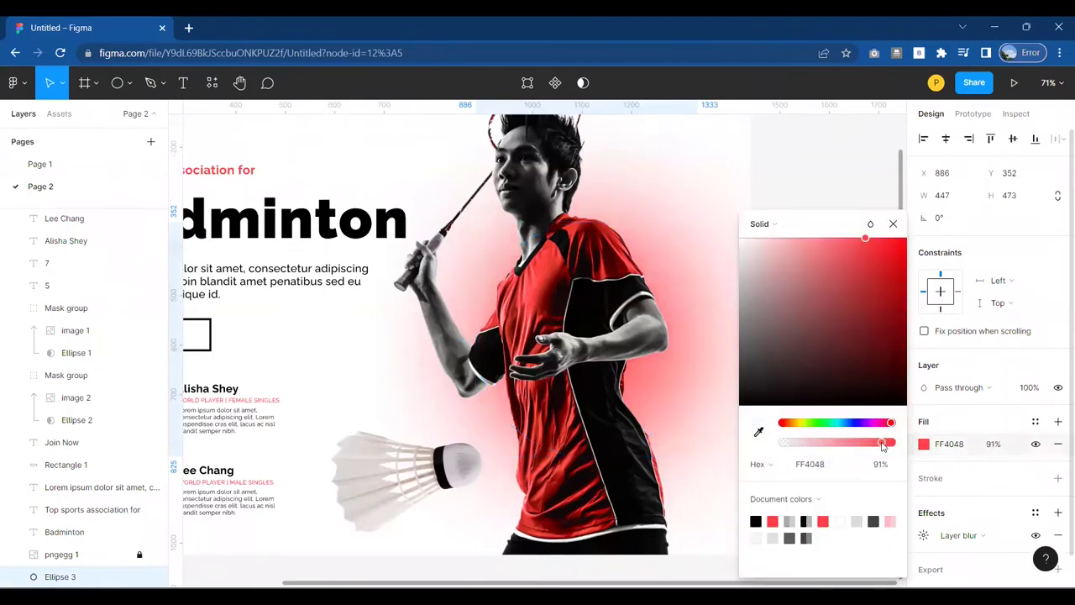
left_click(811, 194)
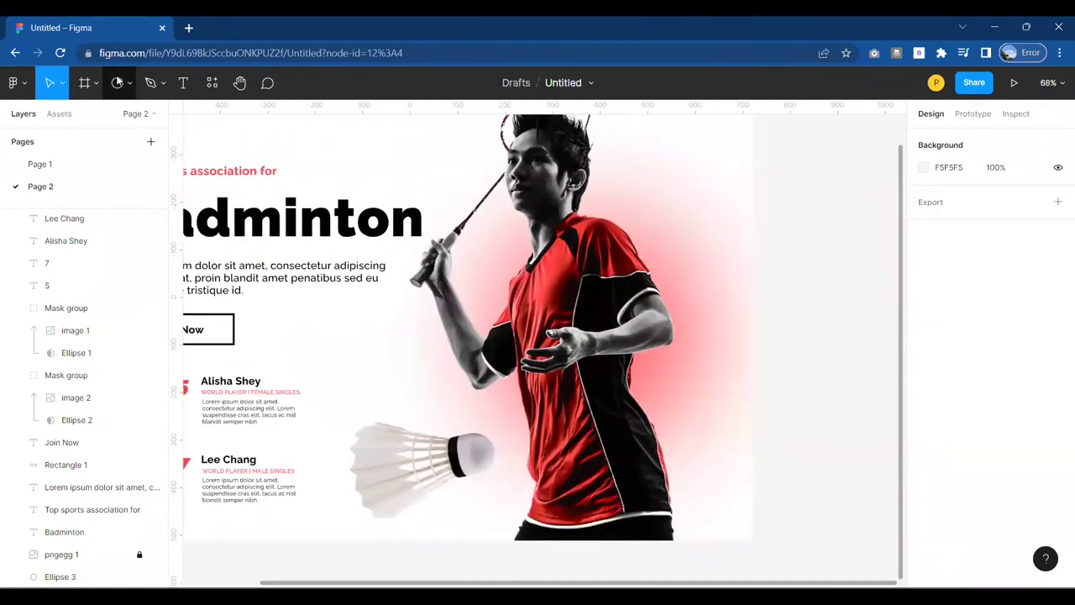
Draw a 247×217 black ellipse over the player's waist.
left_click_drag(495, 461, 604, 547)
left_click_drag(550, 504, 573, 481)
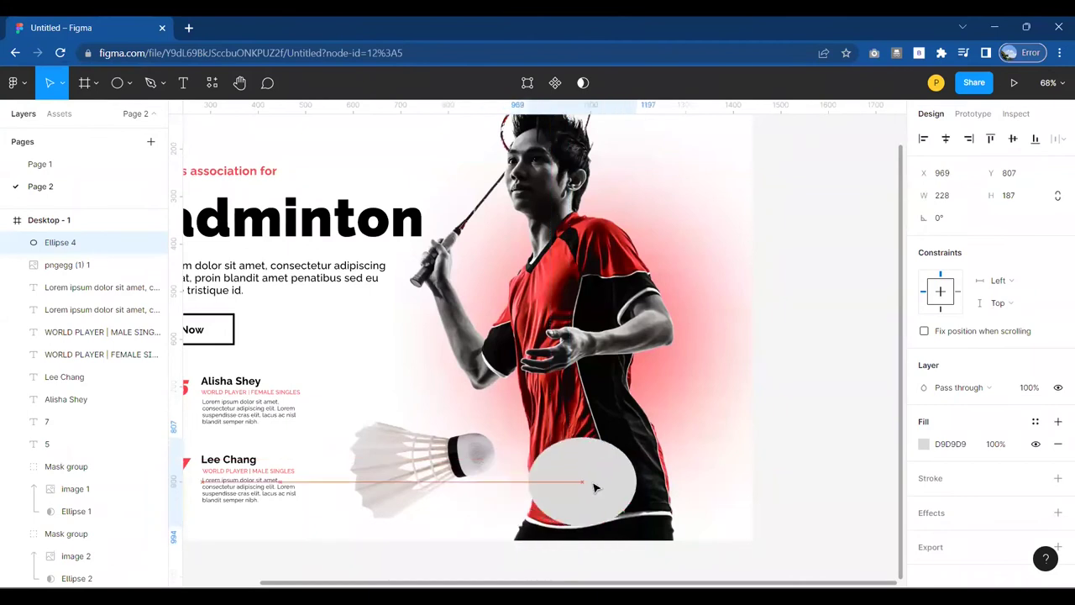
left_click_drag(629, 530, 636, 540)
left_click(924, 444)
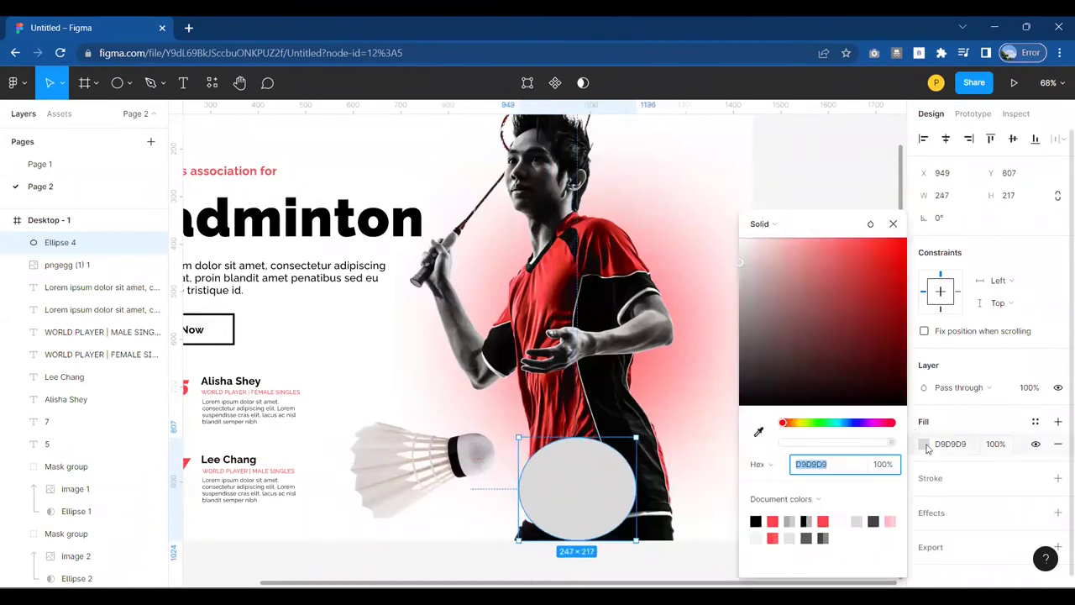
left_click(758, 520)
left_click(1058, 513)
Apply a 300 Layer blur to the black ellipse and send it to the back.
left_click(923, 535)
left_click(965, 535)
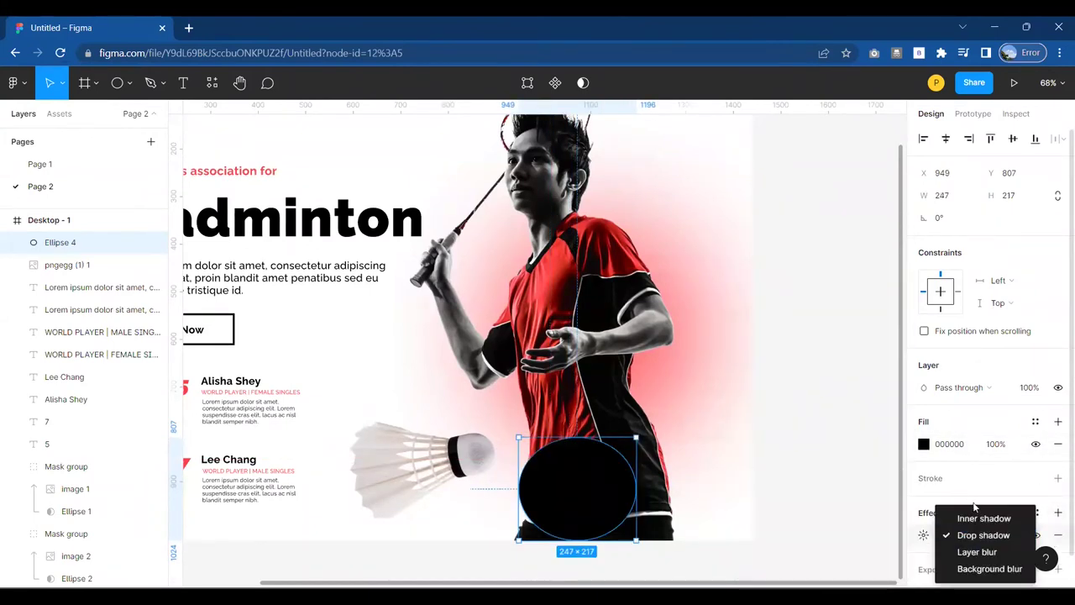
left_click(923, 535)
type("300")
key("Return")
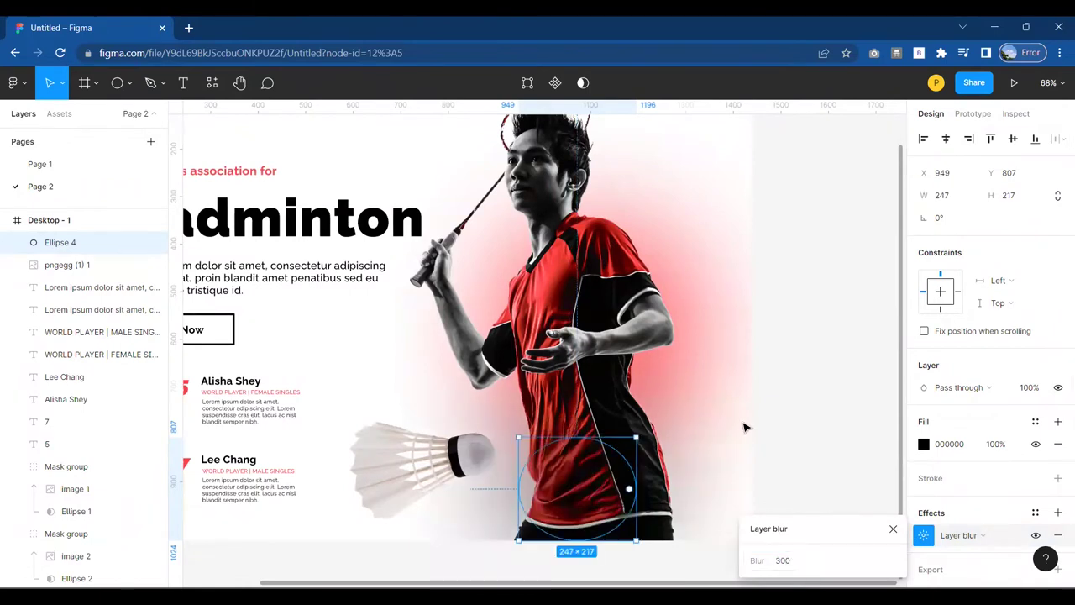
key("ctrl+bracketleft")
key("ctrl+bracketleft")
key("ctrl+bracketleft")
key("ctrl+bracketleft")
key("ctrl+shift+bracketleft")
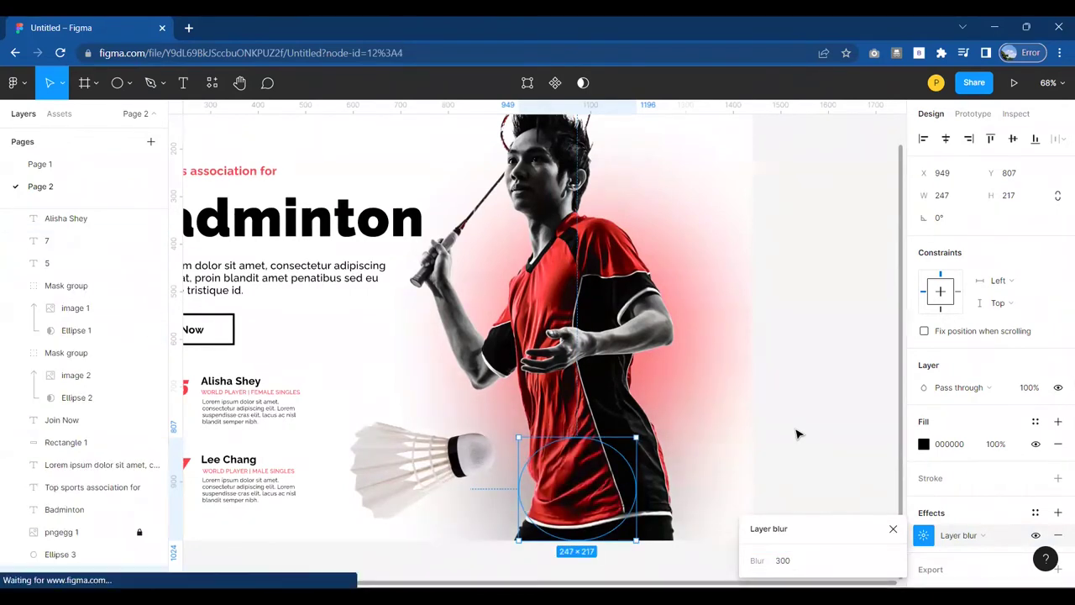
left_click(797, 434)
Fit the whole hero frame in view to review the layout.
key("shift+1")
scroll(494, 301, "up", 2)
scroll(456, 307, "up", 2)
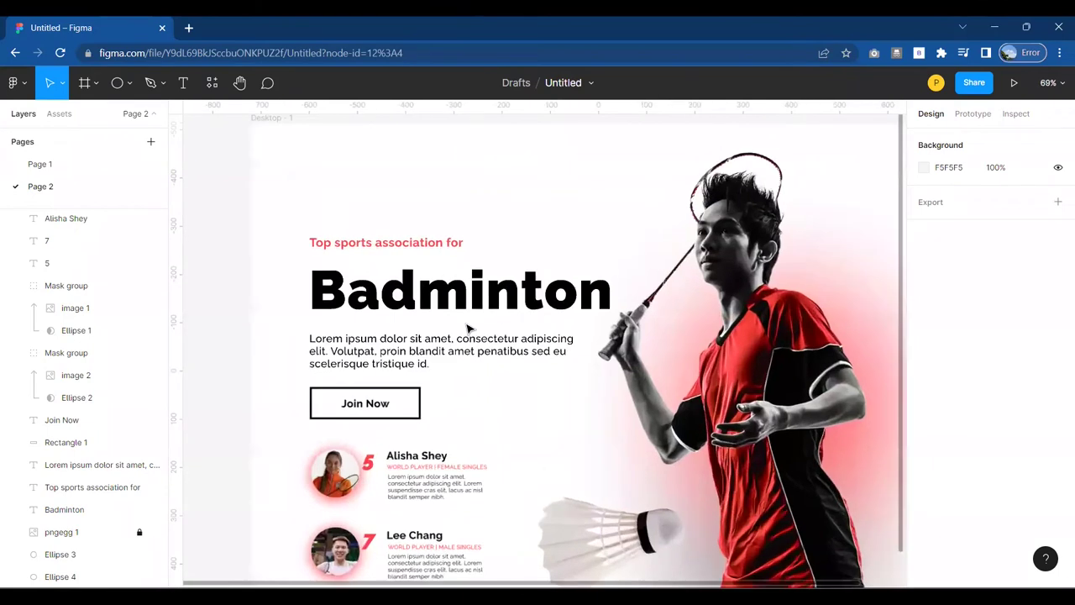
scroll(468, 329, "up", 2)
Create the Home, About, Services, Plan and Contact text labels in a row above the heading.
scroll(473, 193, "up", 2)
left_click(184, 84)
left_click(409, 176)
type("H")
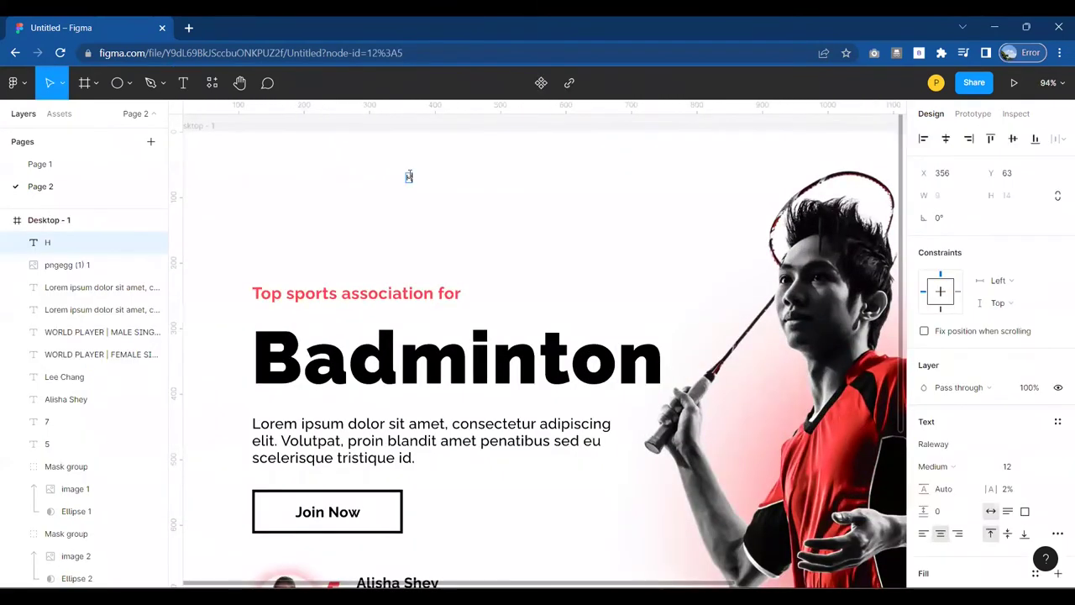
key("ctrl+d")
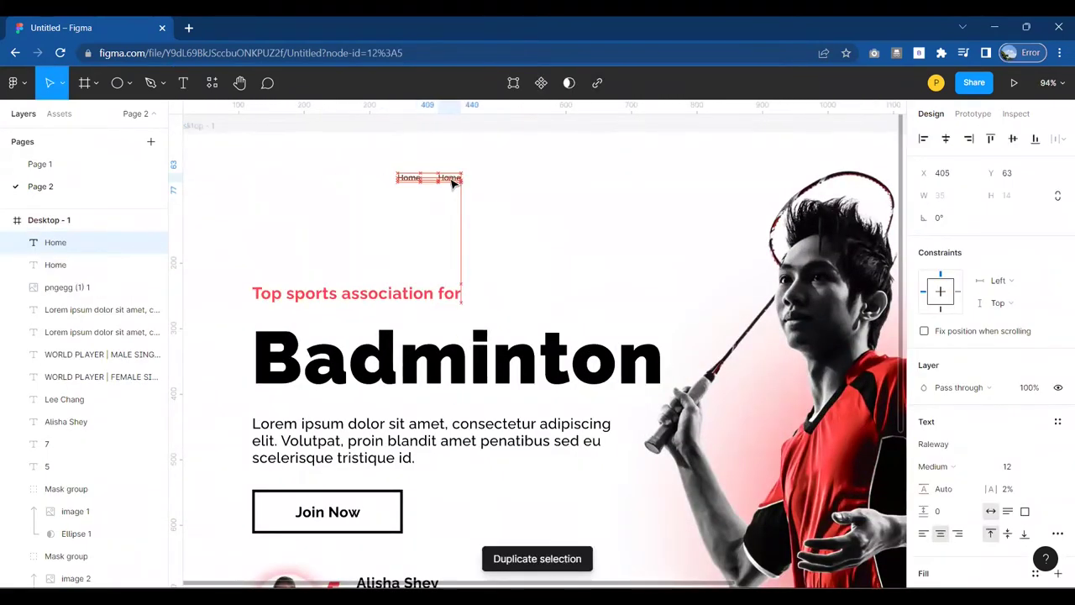
left_click_drag(452, 183, 456, 183)
key("ctrl+d")
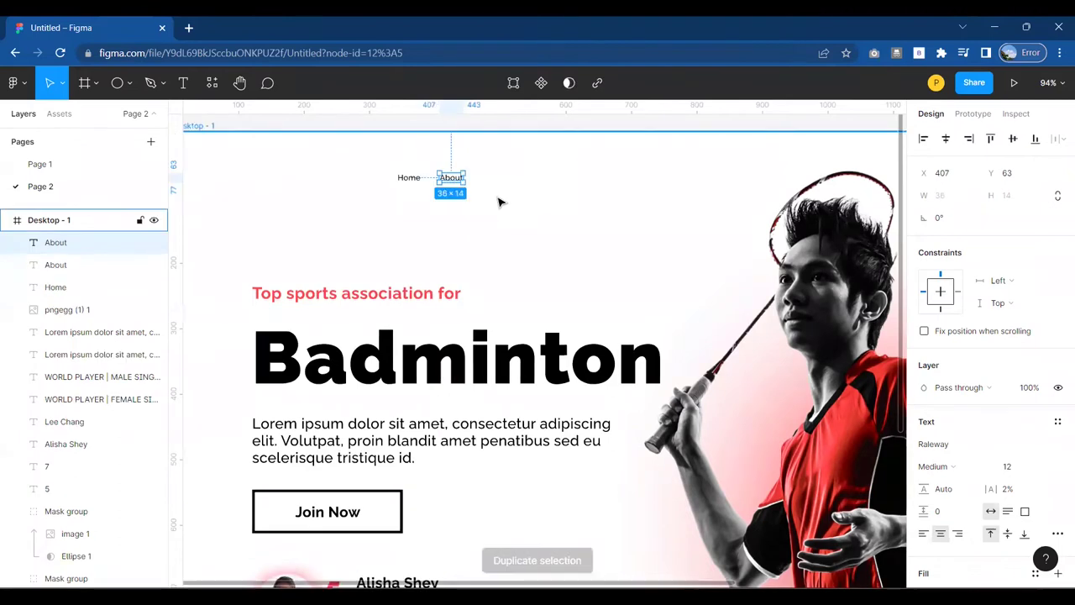
left_click_drag(456, 177, 499, 175)
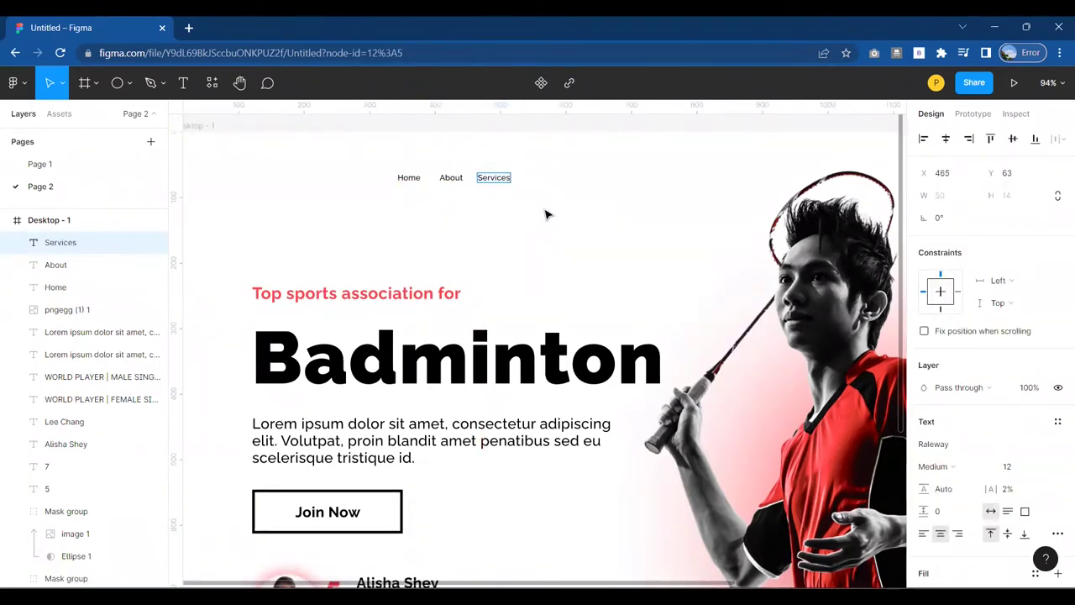
key("ctrl+d")
key("shift+Left")
key("shift+Left")
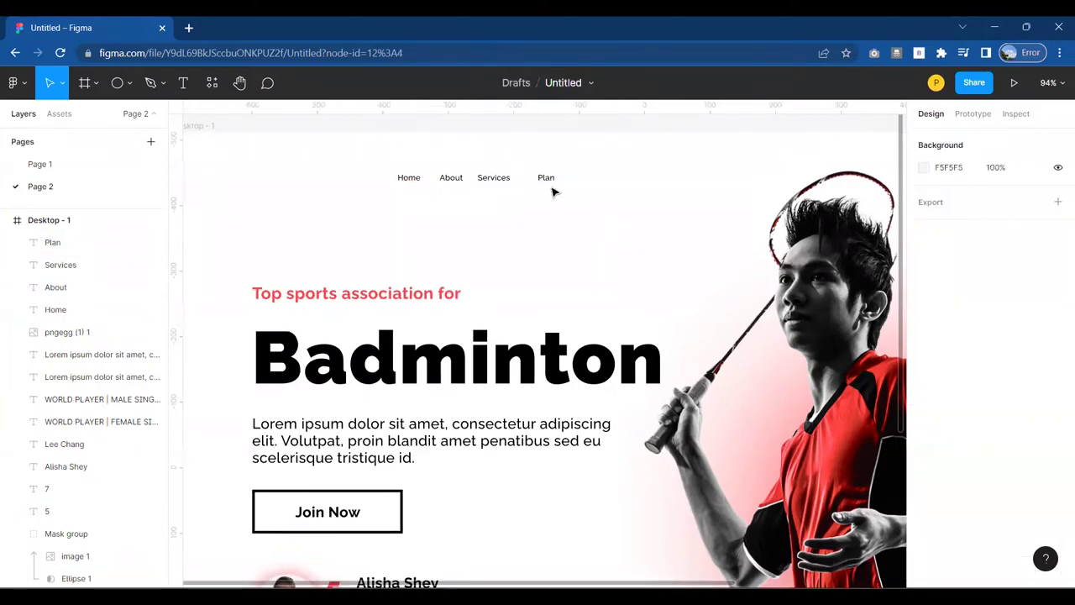
key("ctrl+d")
mouse_move(542, 181)
left_mouse_down()
mouse_move(606, 181)
mouse_move(402, 173)
left_mouse_up()
type("t")
type("Contact")
left_click(626, 235)
Set the nav labels to font size 20 and spread them wider across the top.
left_click(1014, 470)
type("20")
key("Return")
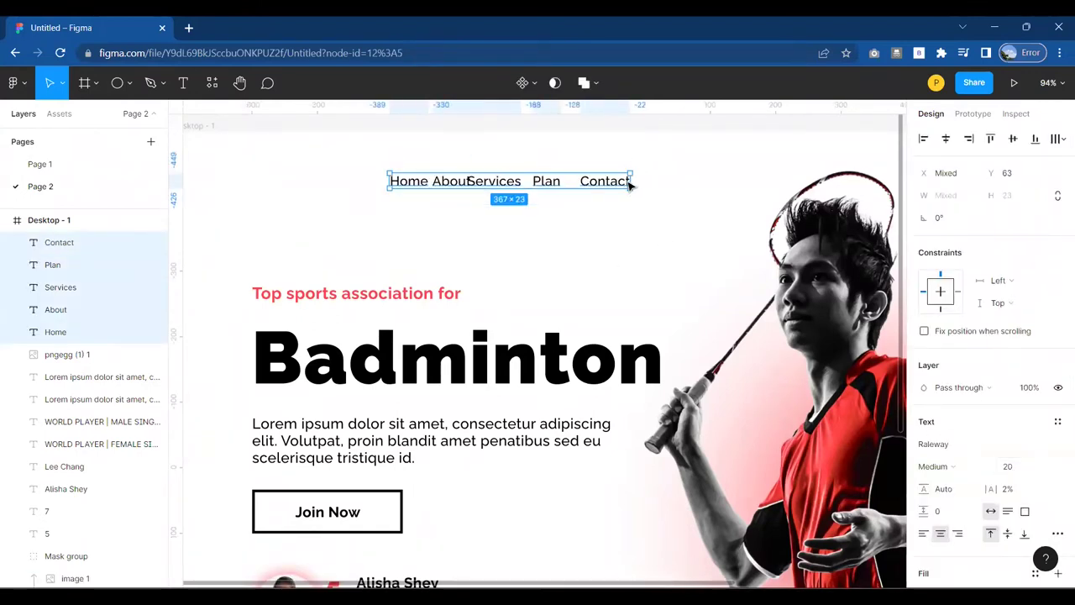
left_click_drag(630, 185, 763, 183)
left_click(638, 248)
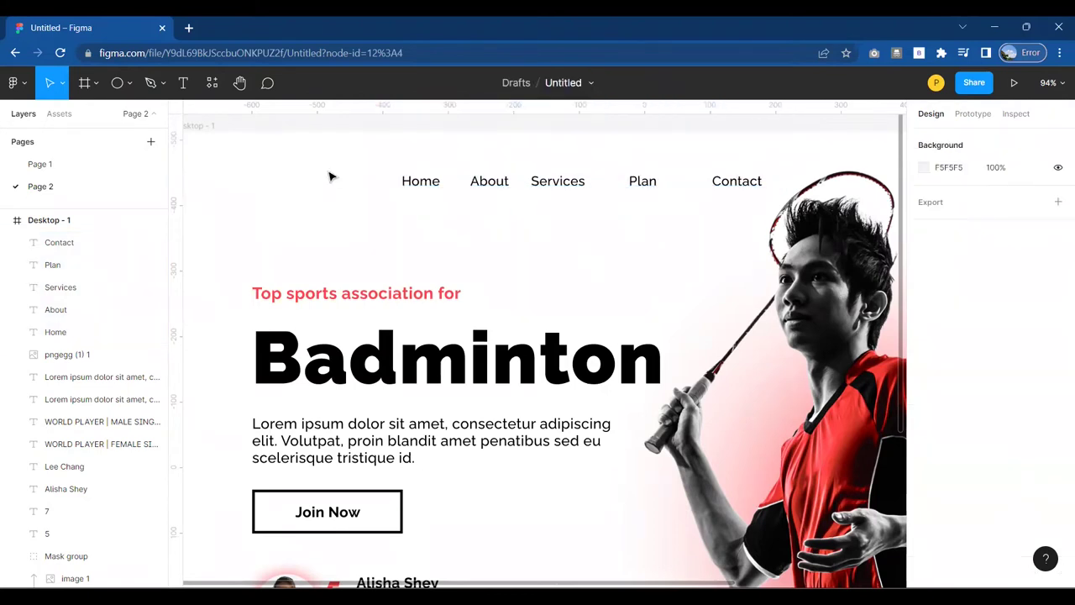
Show the Desktop - 1 frame's 12-column layout grid.
left_click(212, 128)
scroll(923, 211, "down", 3)
scroll(975, 427, "up", 3)
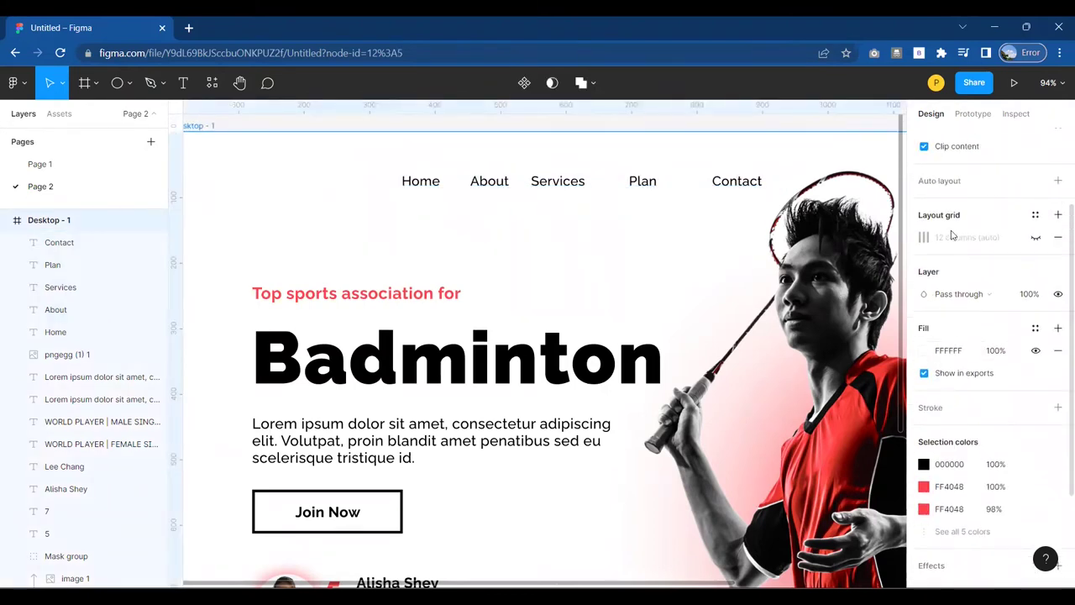
left_click(1036, 237)
scroll(768, 285, "right", 4)
scroll(620, 361, "right", 2)
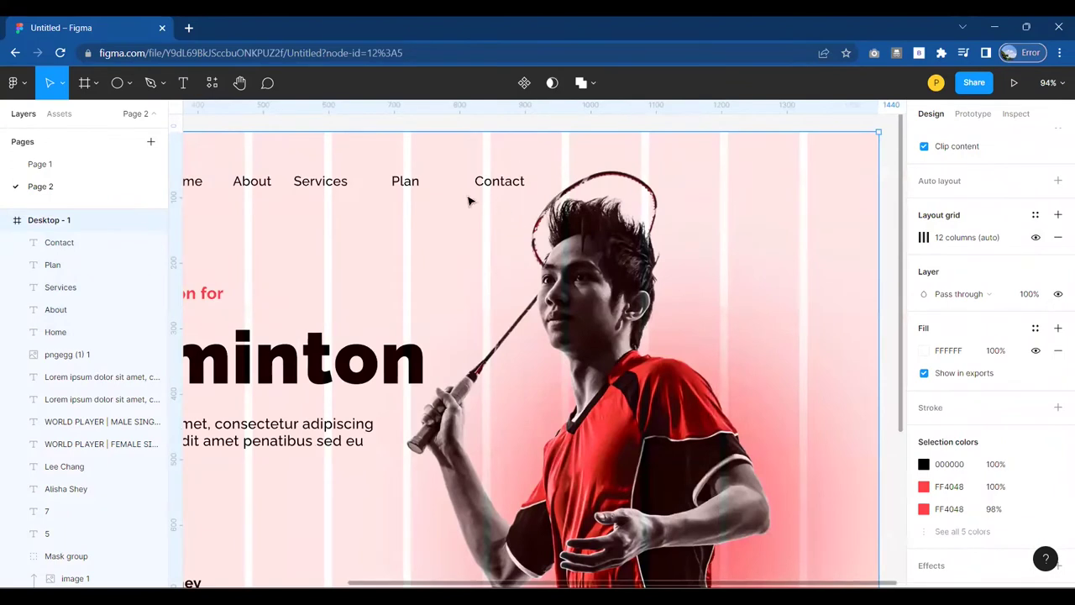
scroll(537, 202, "left", 2)
scroll(538, 202, "up", 1)
Shift the whole five-label navigation row slightly right.
left_click(269, 223)
left_click(336, 218, "shift")
left_click(410, 216, "shift")
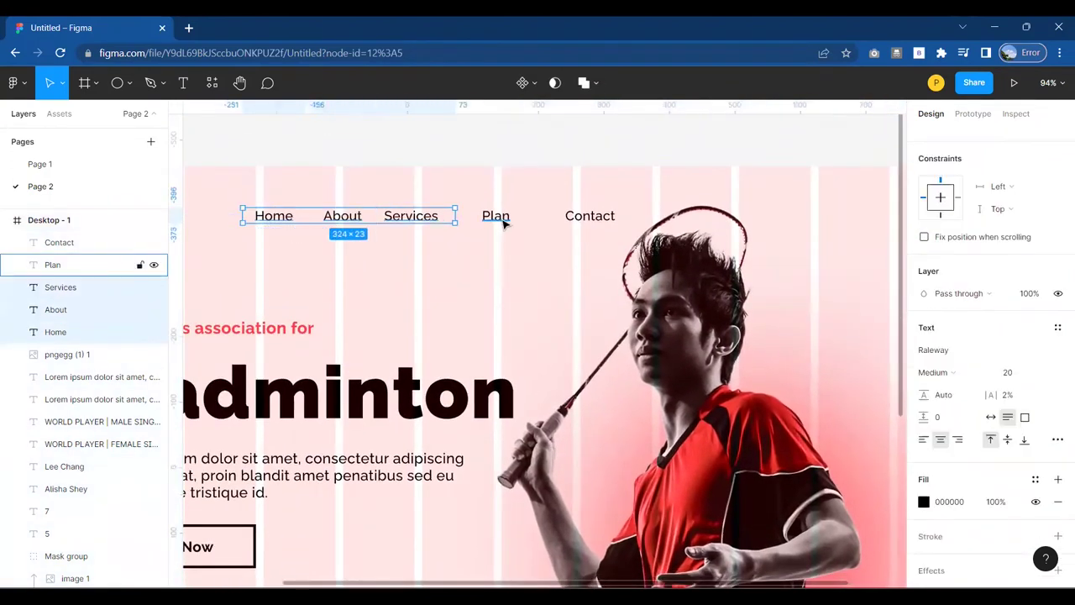
left_click(495, 215, "shift")
left_click(592, 215, "shift")
left_click_drag(595, 216, 616, 218)
left_click(283, 246)
Widen Home's text box and move Plan and Contact to line up with their columns.
left_click(296, 218)
left_click_drag(327, 218, 469, 227)
left_click(393, 221)
scroll(405, 218, "up", 3)
left_click(474, 220)
left_click_drag(546, 220, 566, 220)
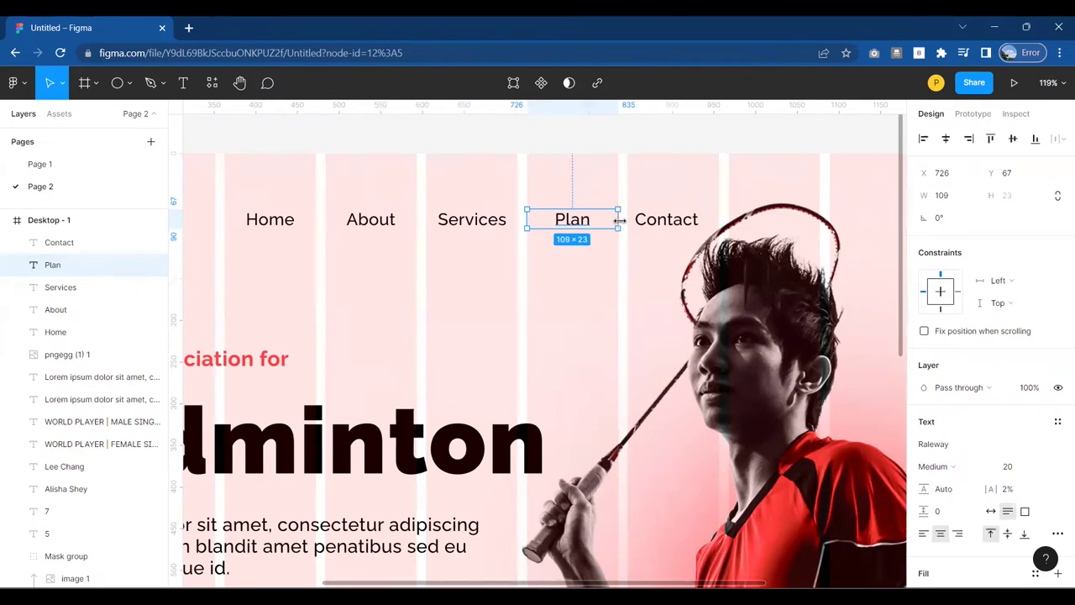
left_click_drag(623, 224, 626, 225)
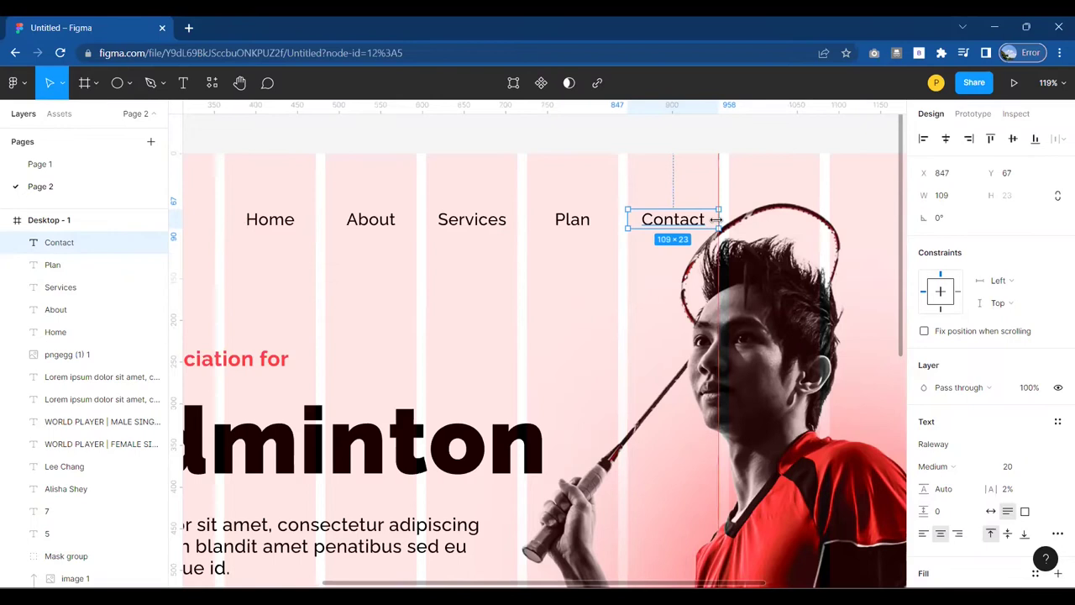
Select all five navigation labels together.
left_click(472, 220)
left_click(569, 219, "shift")
left_click(673, 219, "shift")
left_click(370, 219, "shift")
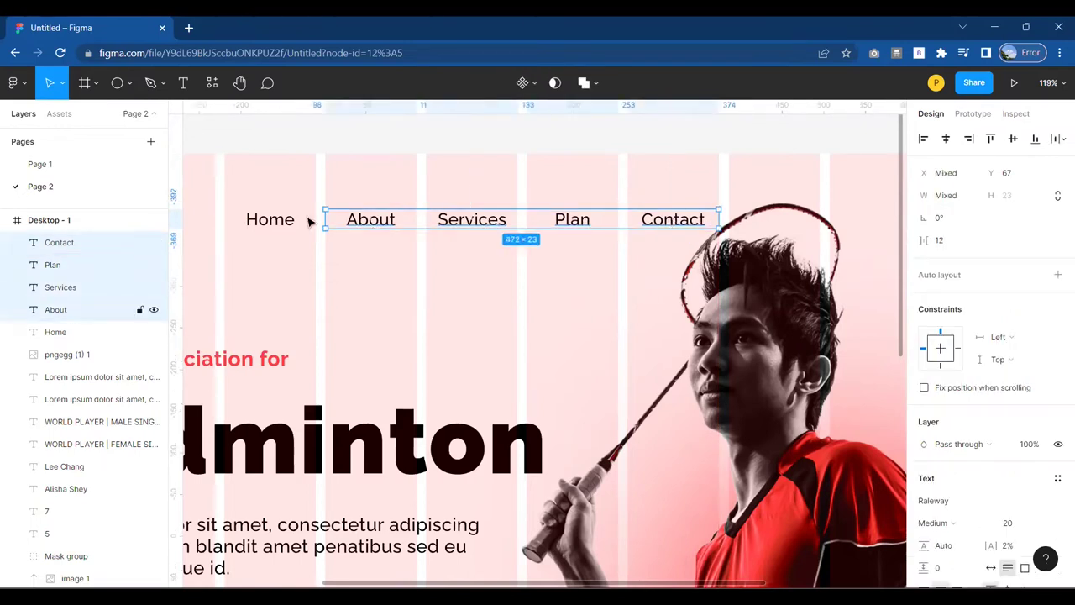
left_click(270, 219, "shift")
scroll(456, 292, "down", 5)
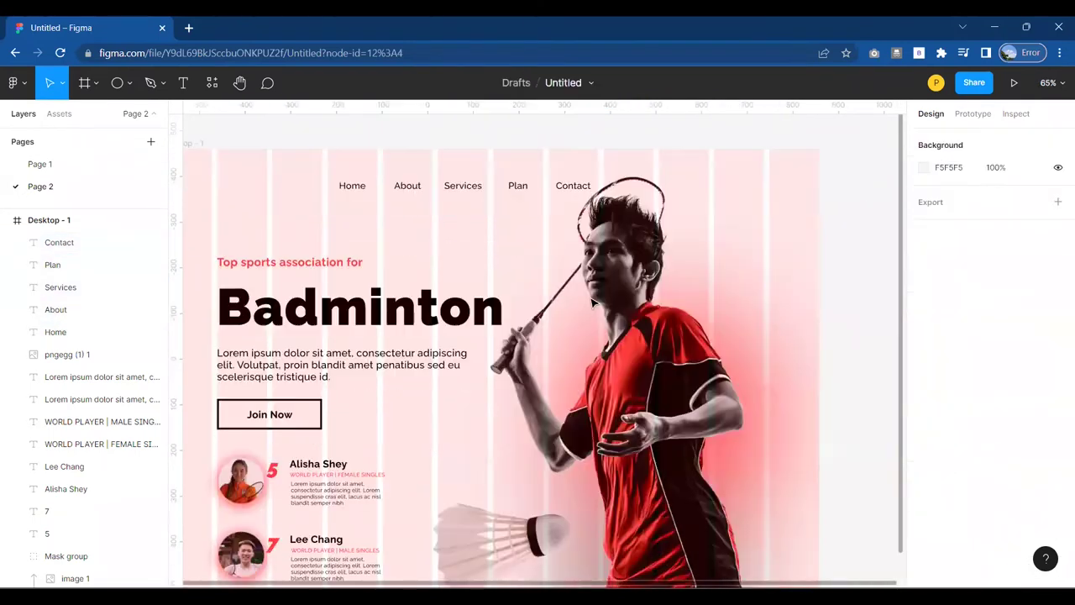
Unlock the pngegg 1 player image and shrink it slightly to 1045×1057.
scroll(138, 521, "down", 5)
left_click(139, 532)
left_click(675, 462)
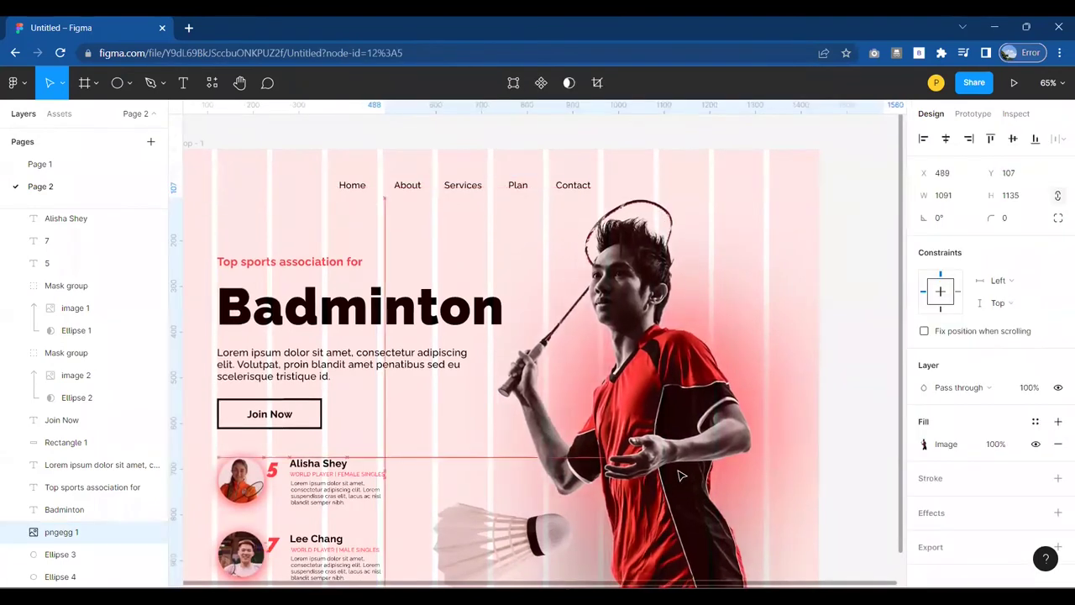
scroll(680, 474, "down", 2)
scroll(680, 474, "up", 2)
left_click_drag(887, 179, 865, 193)
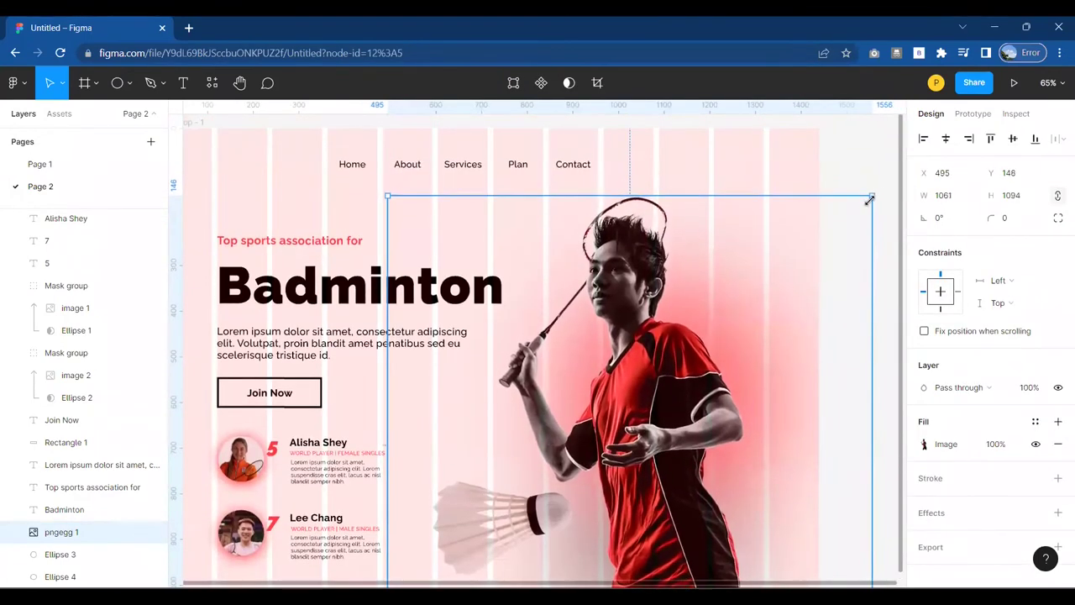
scroll(651, 459, "down", 1)
scroll(651, 459, "up", 1)
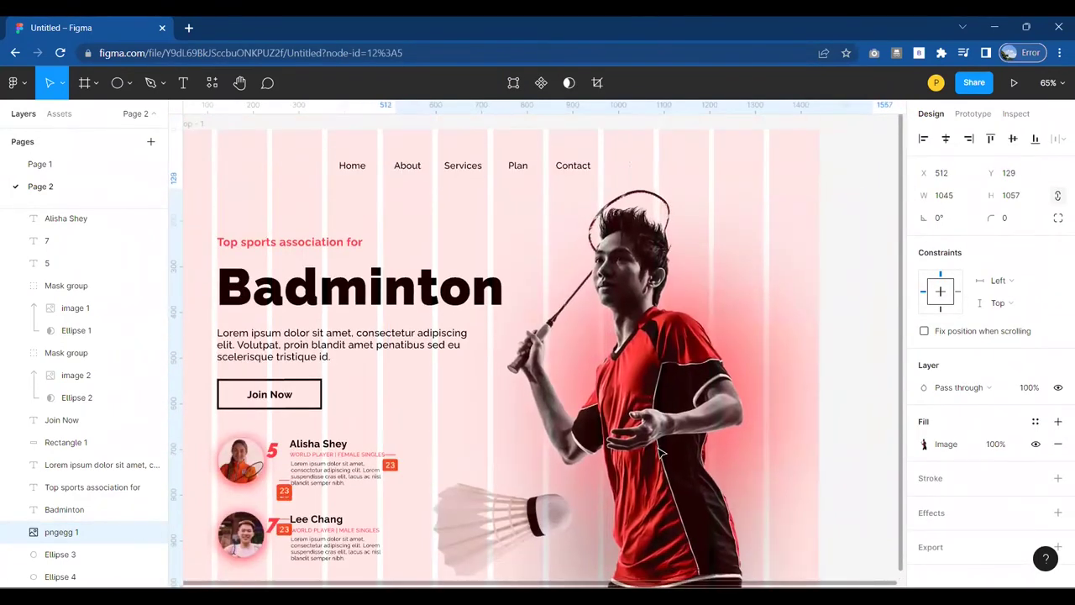
Move the navigation row about 130px to the right.
left_click(613, 173)
left_click(338, 170)
left_click_drag(338, 169, 457, 171)
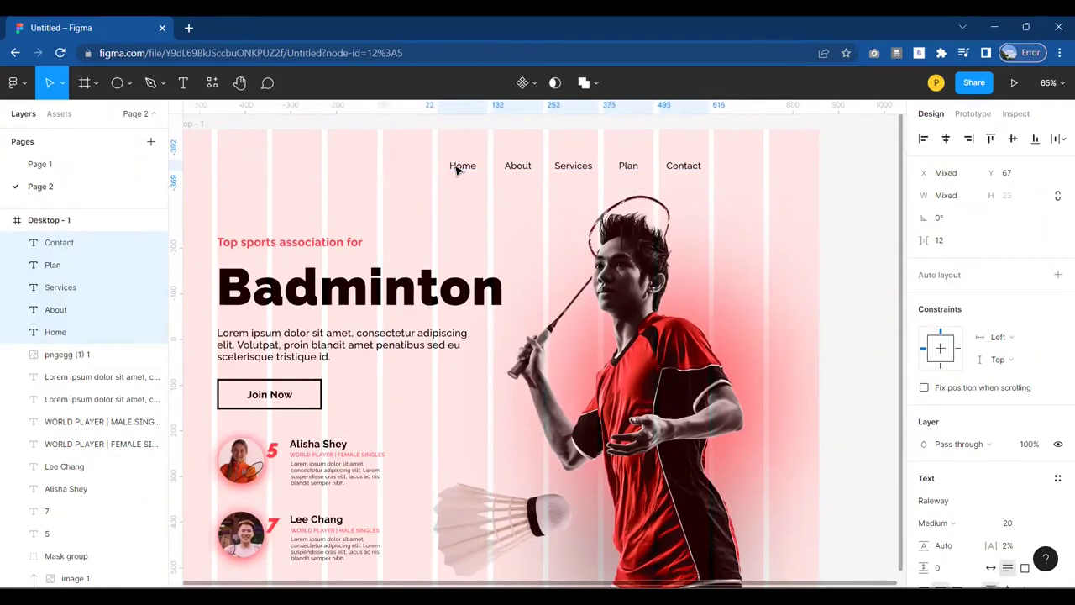
left_click(746, 190)
Draw a 100×100 circle beside Contact filled red FF4048.
left_click_drag(750, 176, 770, 193)
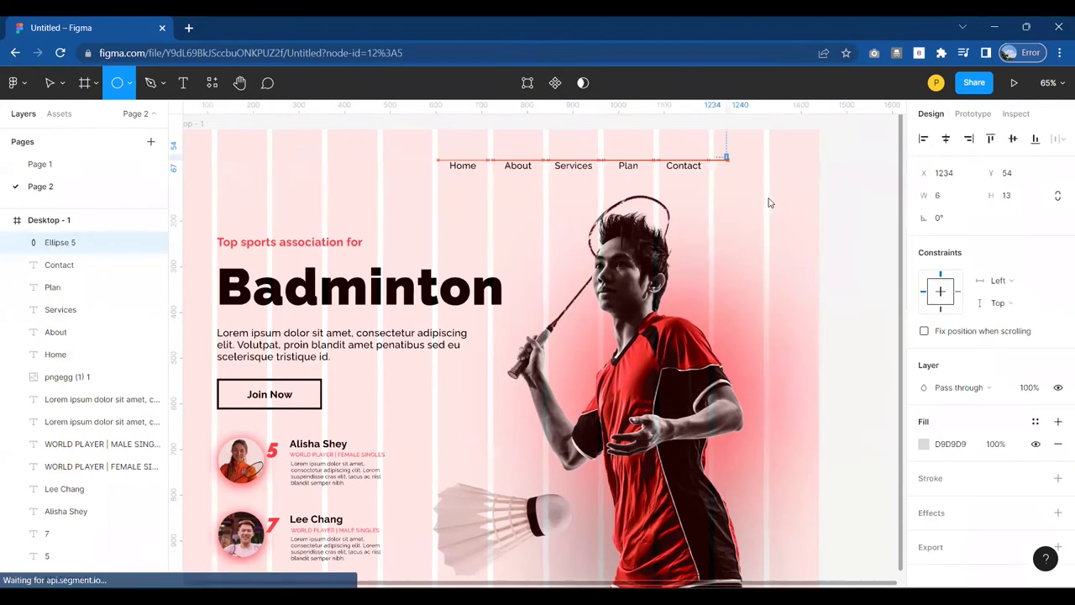
left_click(957, 200)
type("100")
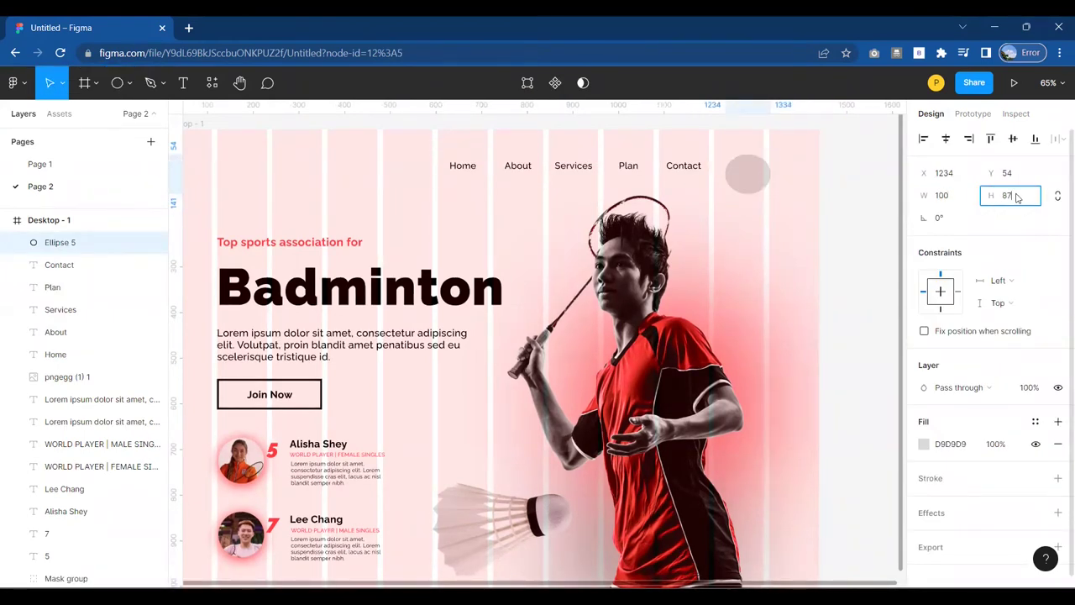
left_click(924, 443)
left_click(788, 517)
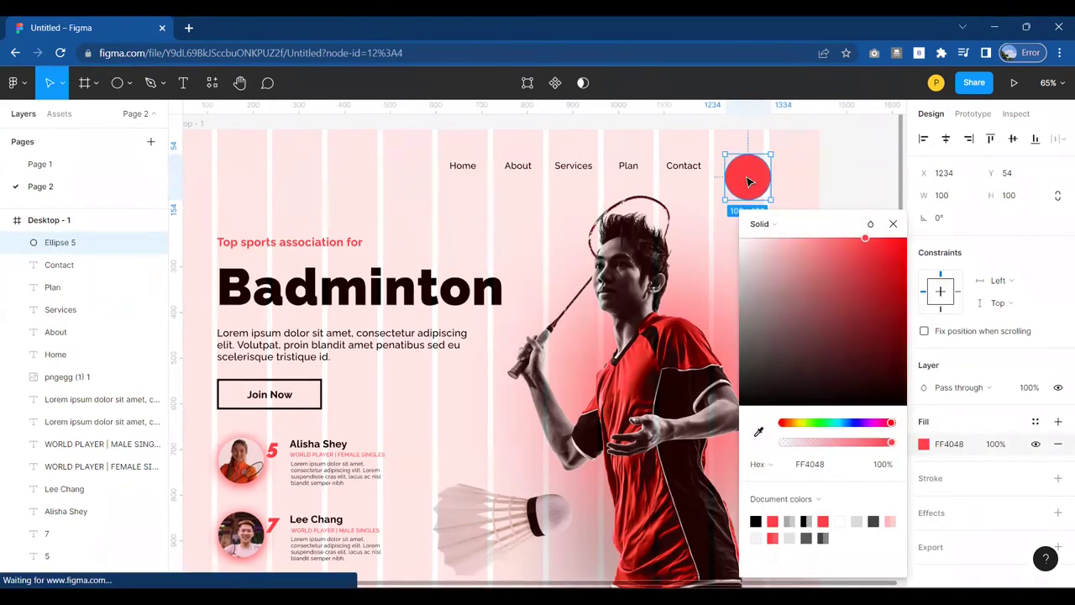
left_click(742, 175)
Group the five navigation texts into one group.
mouse_move(742, 175)
left_mouse_down()
mouse_move(736, 163)
mouse_move(461, 176)
left_mouse_up()
key("ctrl+g")
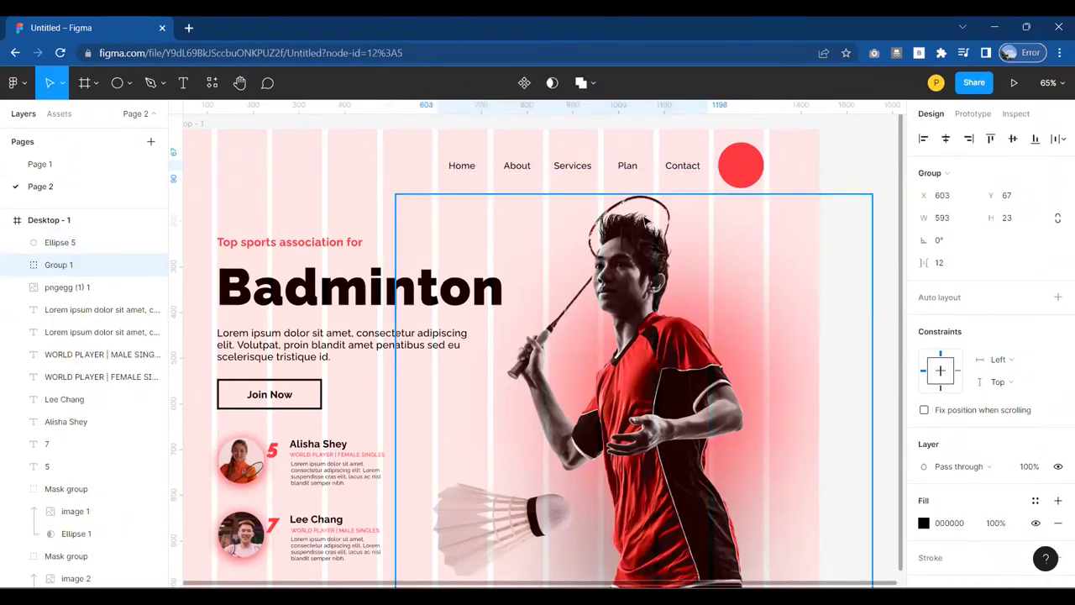
key("Escape")
Insert the Iconify bxs:user icon and place it on the red circle.
left_click(15, 83)
mouse_move(42, 303)
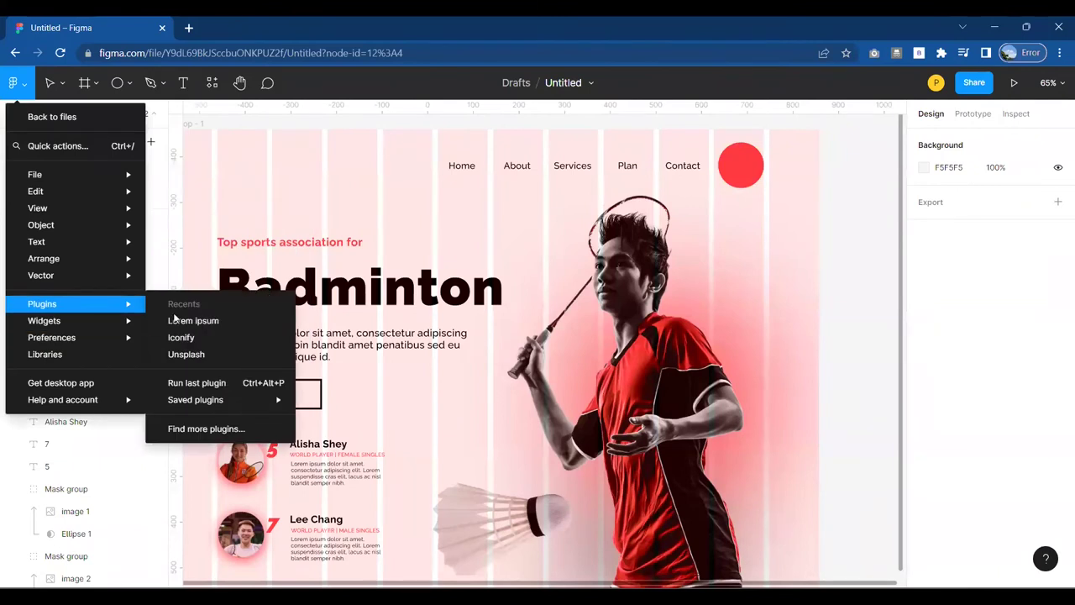
left_click(217, 337)
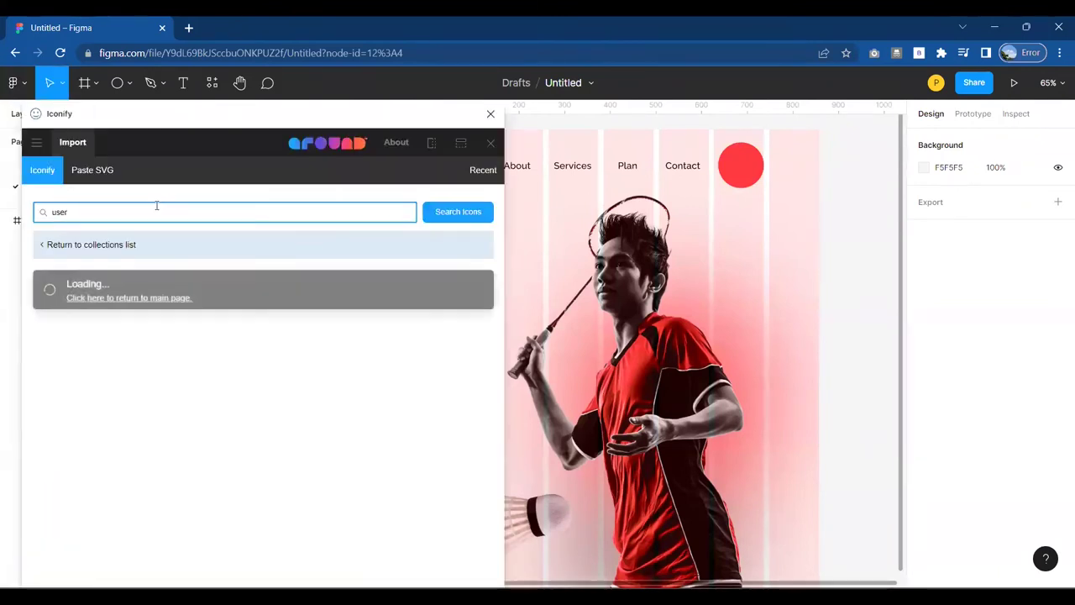
left_click(140, 420)
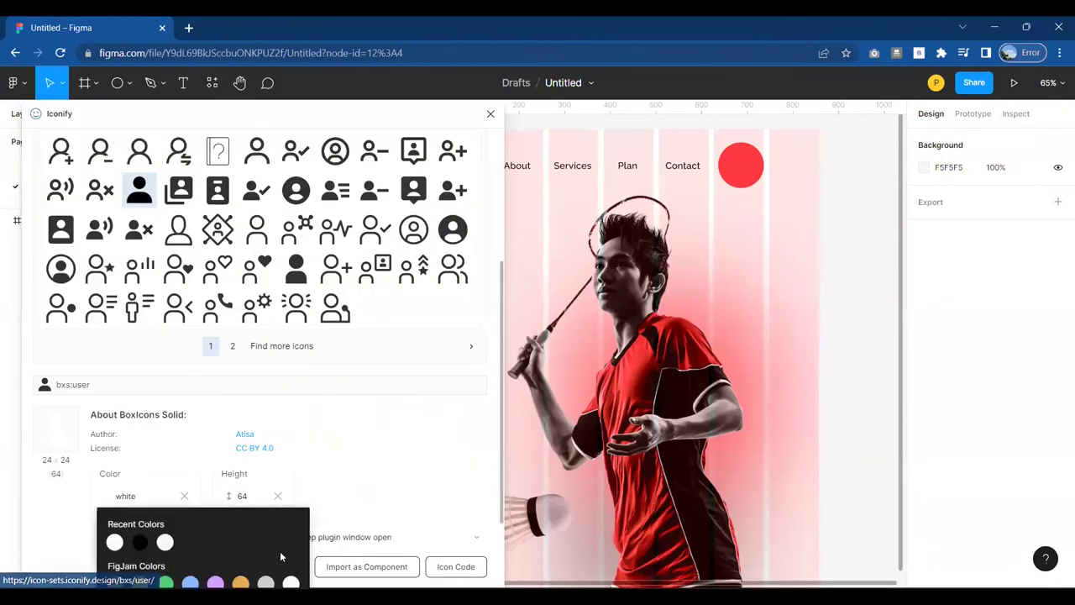
left_click(272, 566)
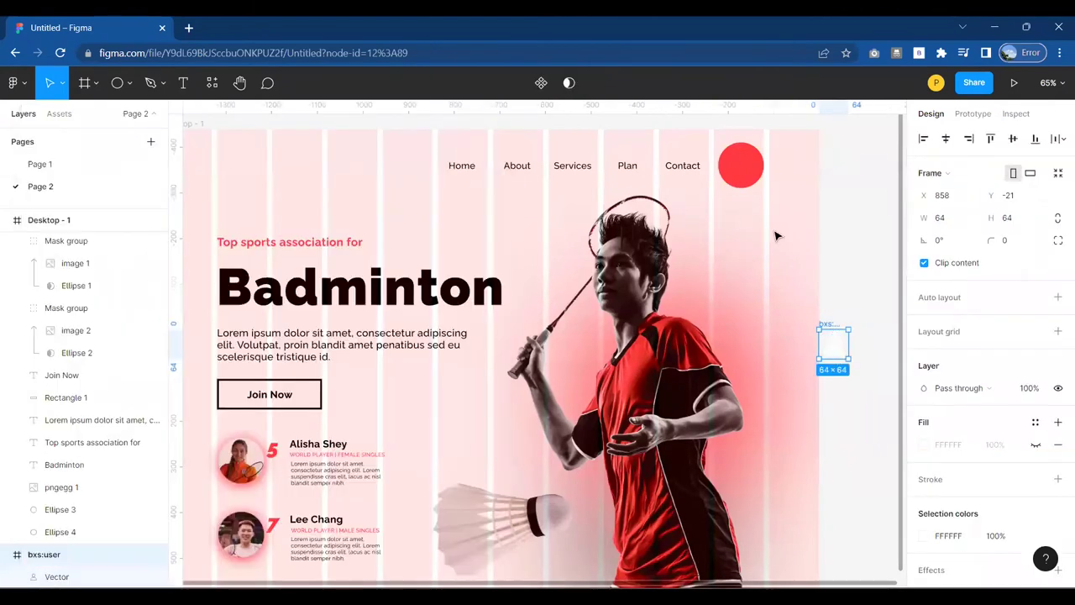
left_click_drag(833, 343, 741, 166)
scroll(1020, 391, "down", 3)
scroll(932, 273, "up", 3)
scroll(941, 369, "down", 3)
scroll(949, 394, "up", 3)
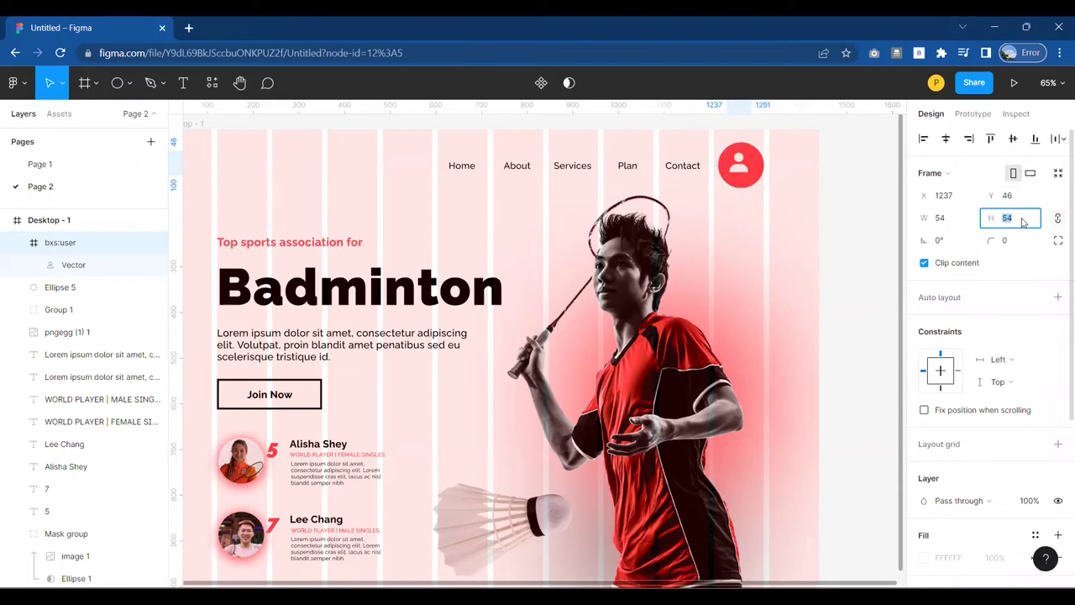
left_click(741, 165, "shift")
Group the red circle with its user icon, then select the Desktop - 1 frame.
key("ctrl+g")
scroll(352, 151, "left", 5)
left_click(391, 124)
scroll(681, 185, "right", 5)
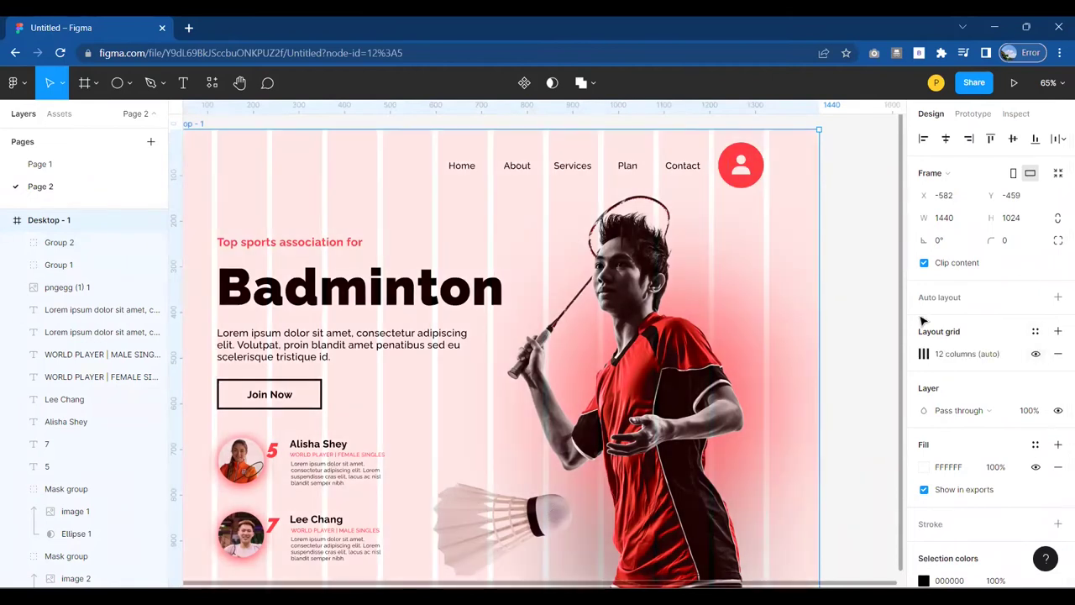
Reduce the 12-column layout grid's gutter to 3.
left_click(924, 354)
type("1")
key("Return")
scroll(585, 219, "left", 3)
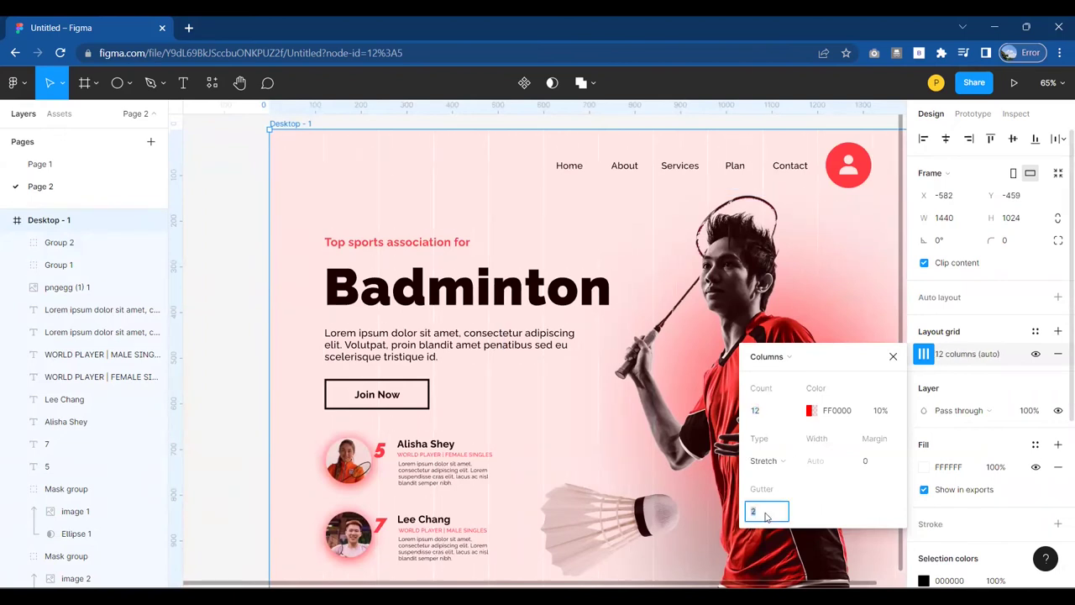
type("3")
scroll(551, 420, "right", 3)
scroll(363, 237, "left", 2)
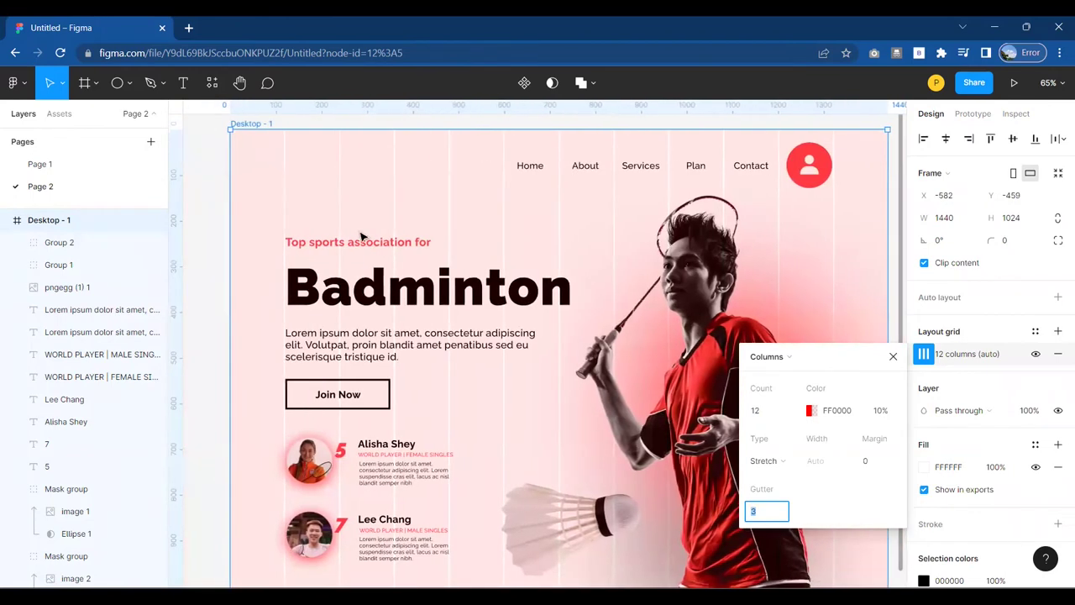
left_click(157, 88)
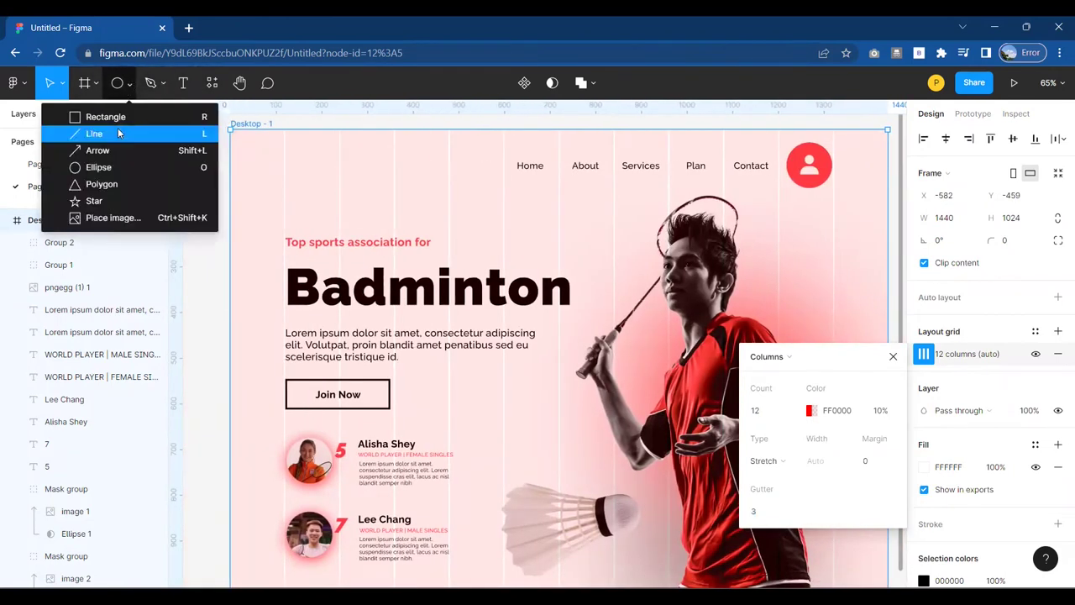
Draw a vertical line from the frame's top to its bottom edge.
left_click(105, 130)
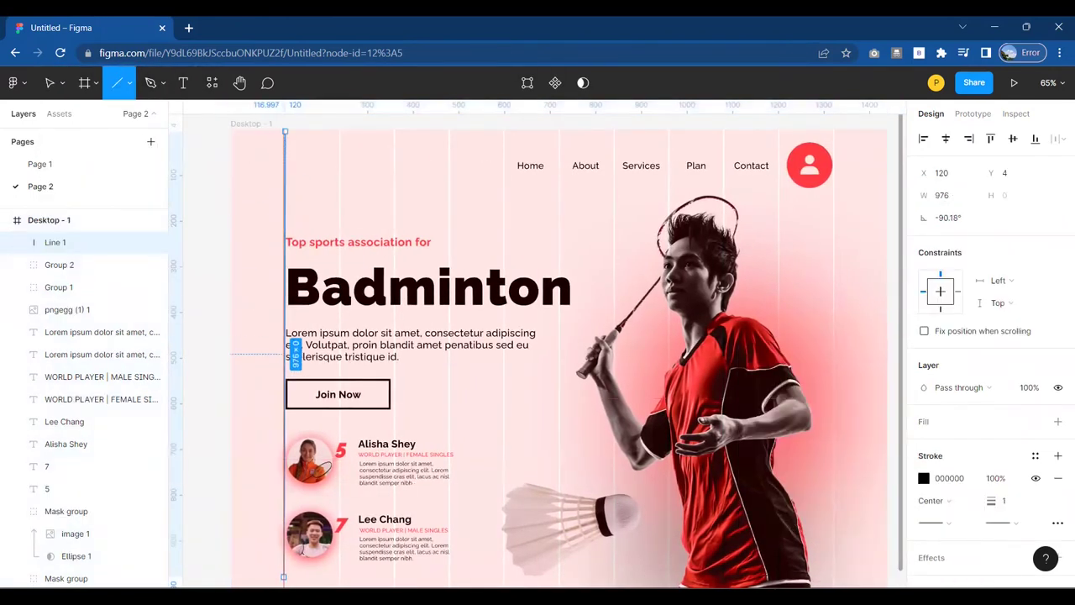
left_click_drag(283, 132, 283, 577)
scroll(283, 504, "down", 3)
left_click_drag(283, 400, 284, 415)
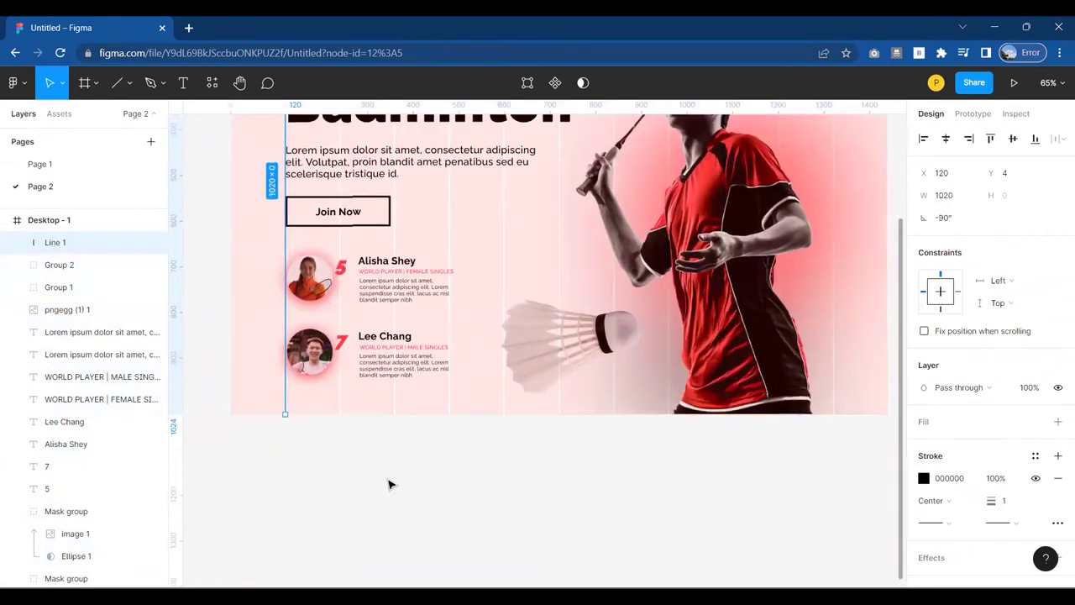
scroll(389, 378, "up", 4)
left_click(389, 311)
scroll(353, 235, "down", 3)
scroll(288, 169, "up", 1)
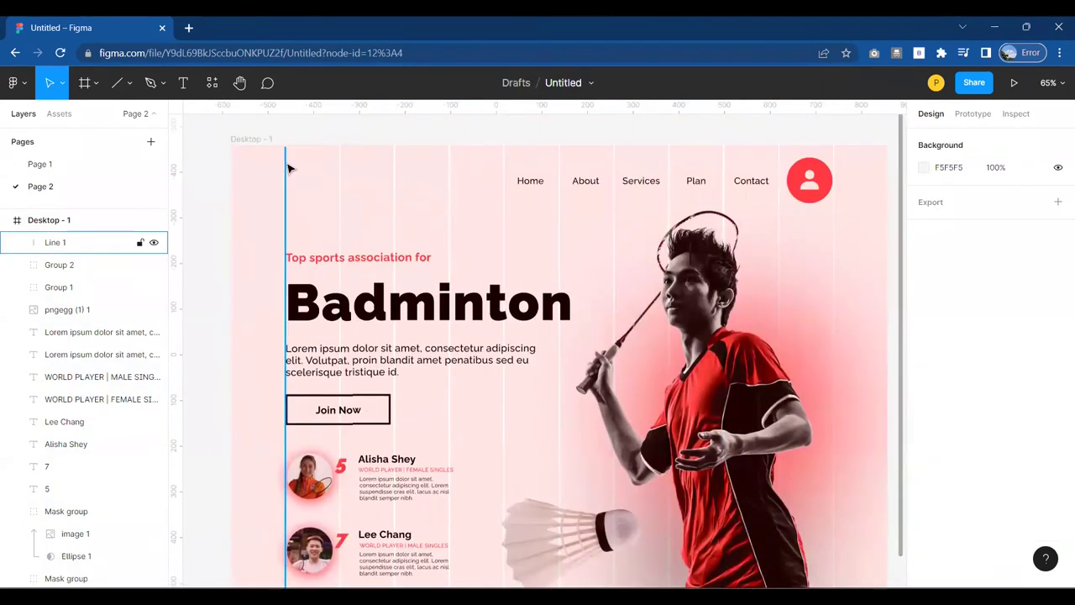
Duplicate the vertical line across every column, deleting the extra one beyond the frame.
left_click(287, 169)
key("ctrl+d")
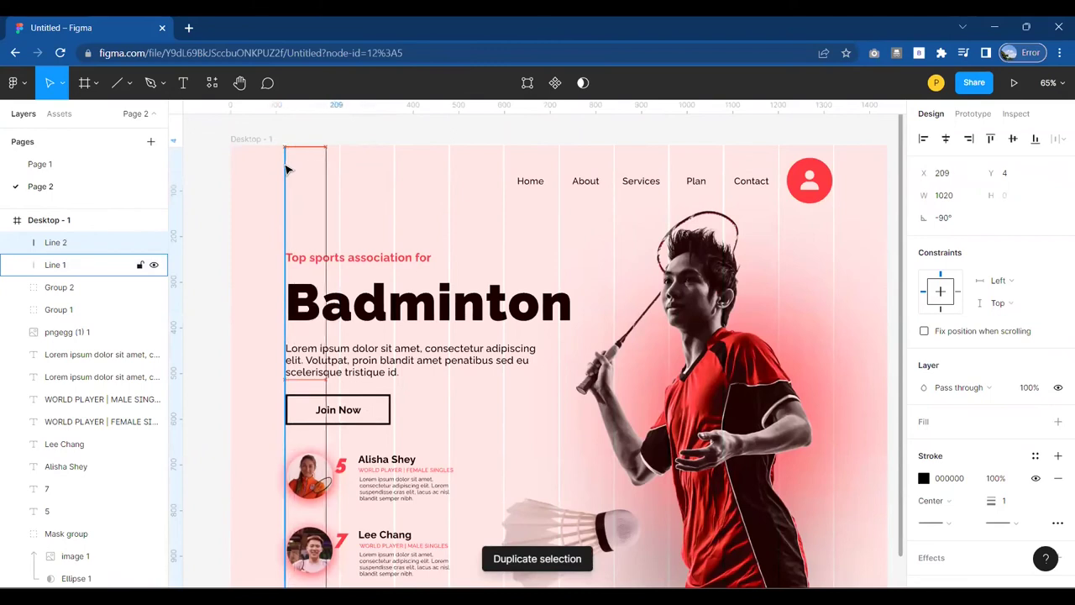
key("ctrl+d")
key("ctrl+d")
key("ctrl+d")
key("ctrl+d")
key("ctrl+d")
key("ctrl+d")
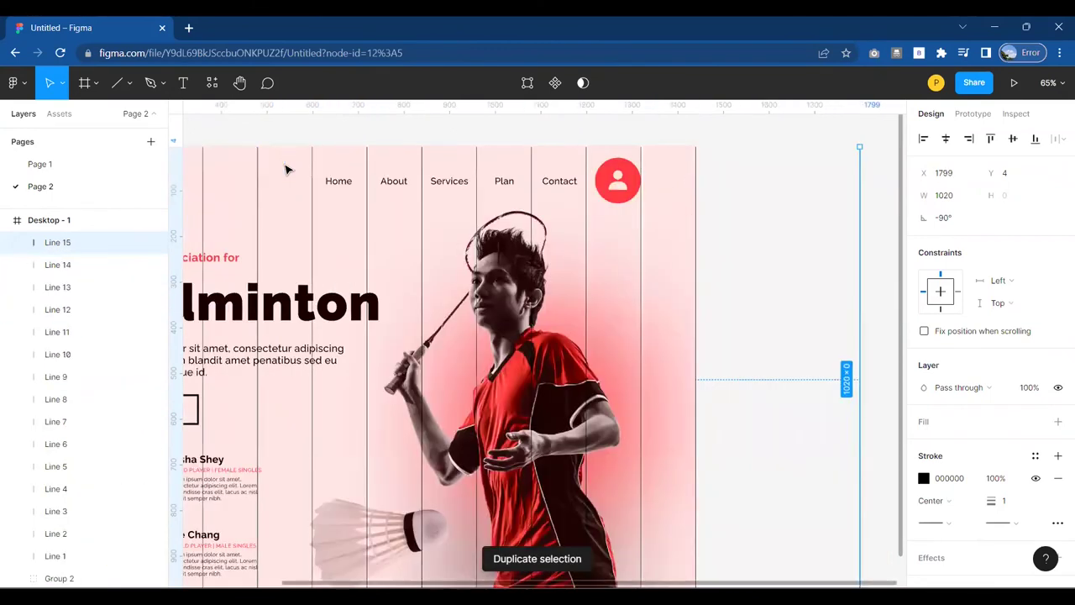
key("Delete")
scroll(804, 163, "left", 3)
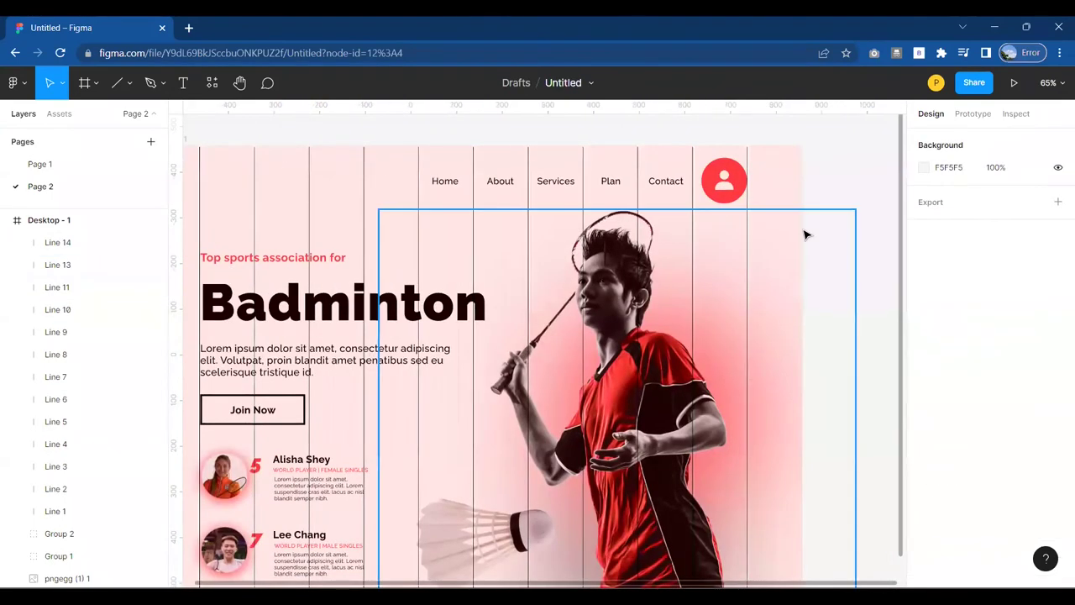
scroll(804, 236, "down", 3, "ctrl")
Hide the layout grid, colour the lines light grey D4D4D4, then group them behind the content.
key("ctrl+a")
left_click(1036, 354)
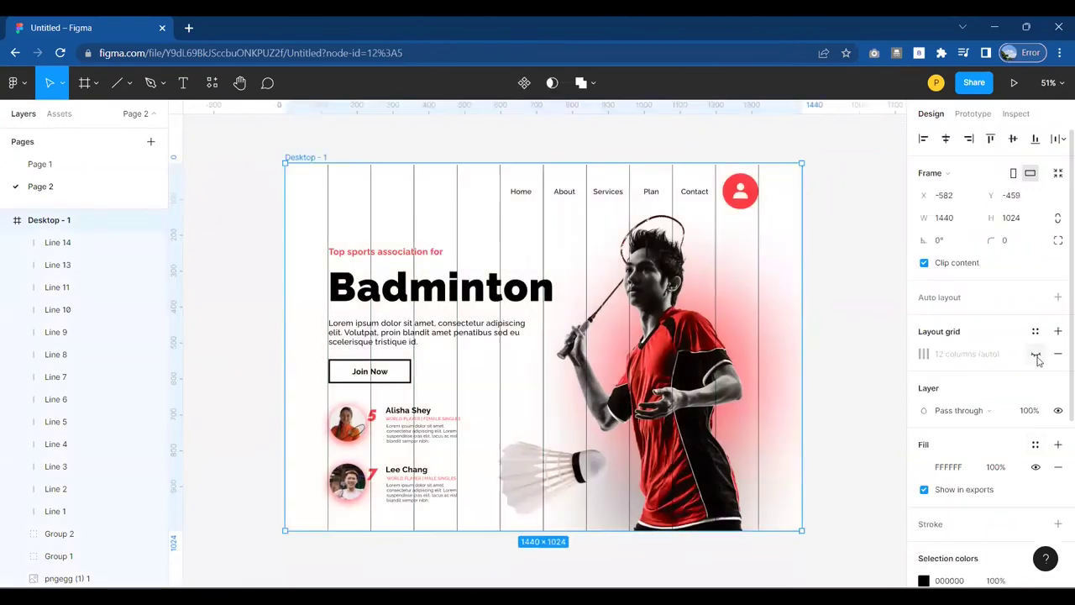
left_click_drag(804, 141, 315, 168)
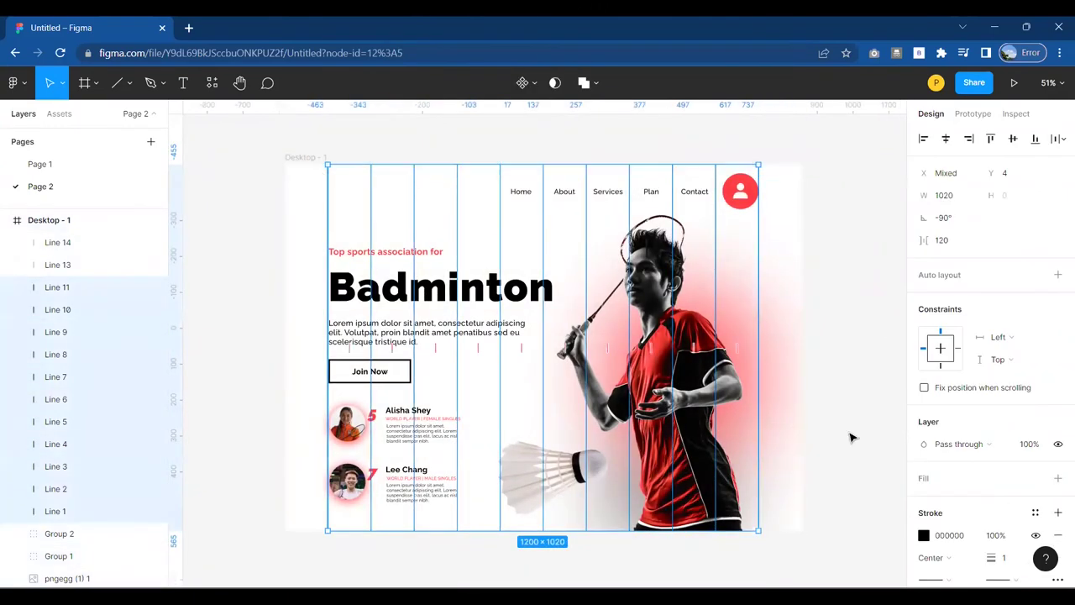
left_click(924, 535)
left_click(739, 260)
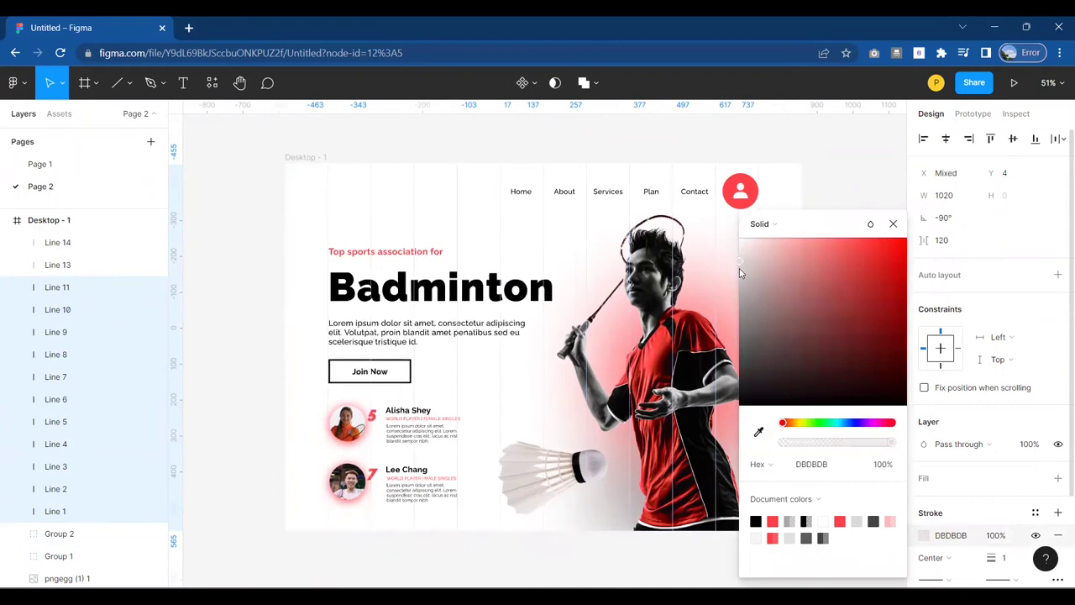
key("ctrl+g")
key("ctrl+[")
key("ctrl+shift+[")
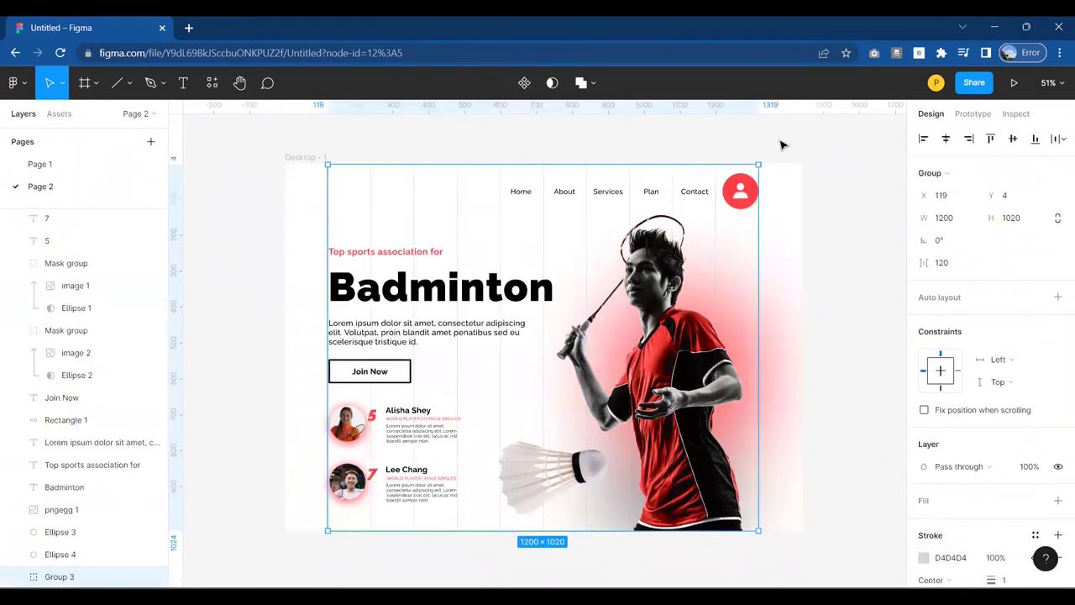
left_click(830, 205)
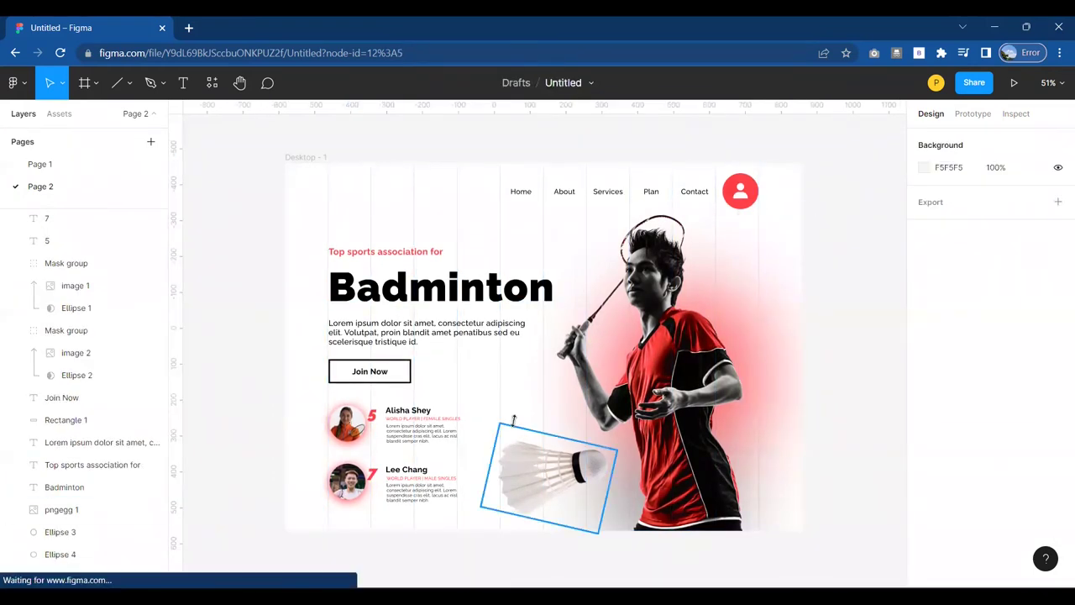
Nudge the shuttlecock slightly up and left.
left_click_drag(537, 492, 534, 508)
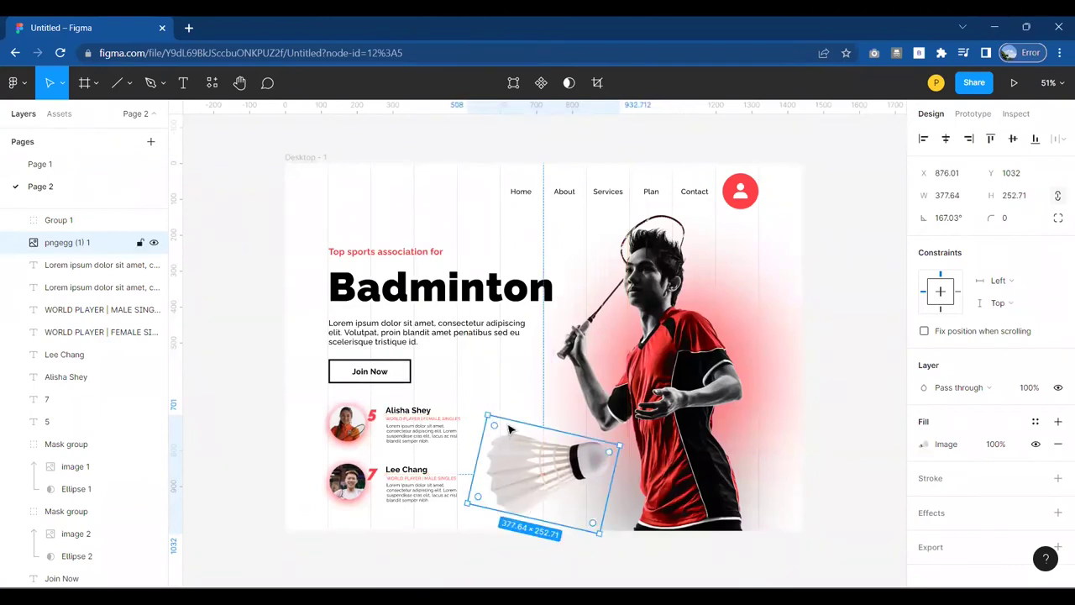
left_click(458, 390)
left_click(440, 372)
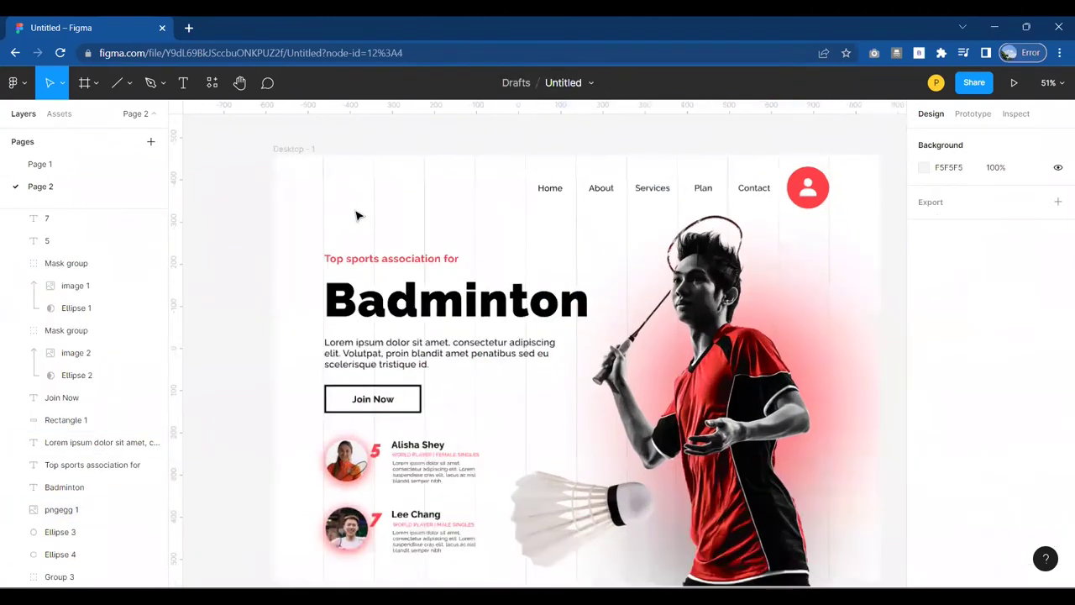
scroll(356, 213, "up", 3)
Add 'BSports' in Raleway Black Italic 28 at top left, left-aligned, with a red B.
left_click(318, 179)
type("BSports")
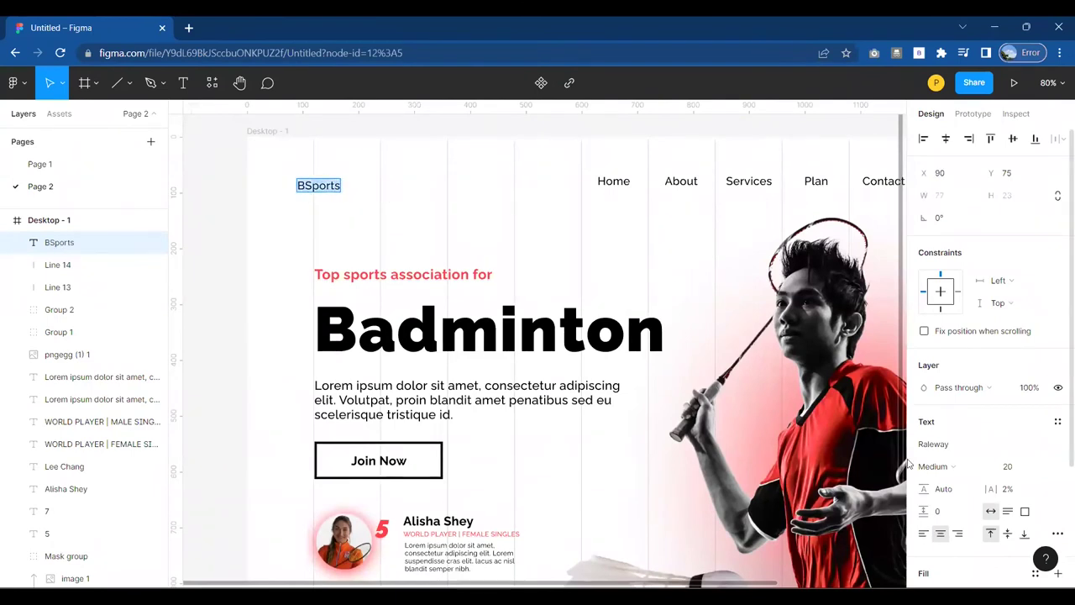
left_click(937, 466)
left_click(962, 544)
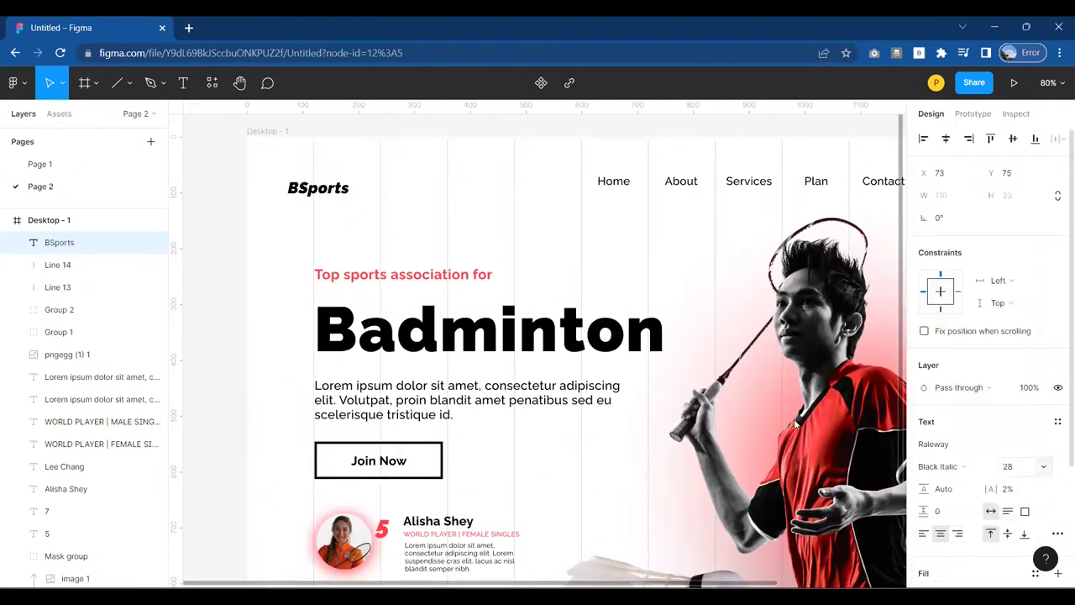
left_click_drag(330, 199, 363, 194)
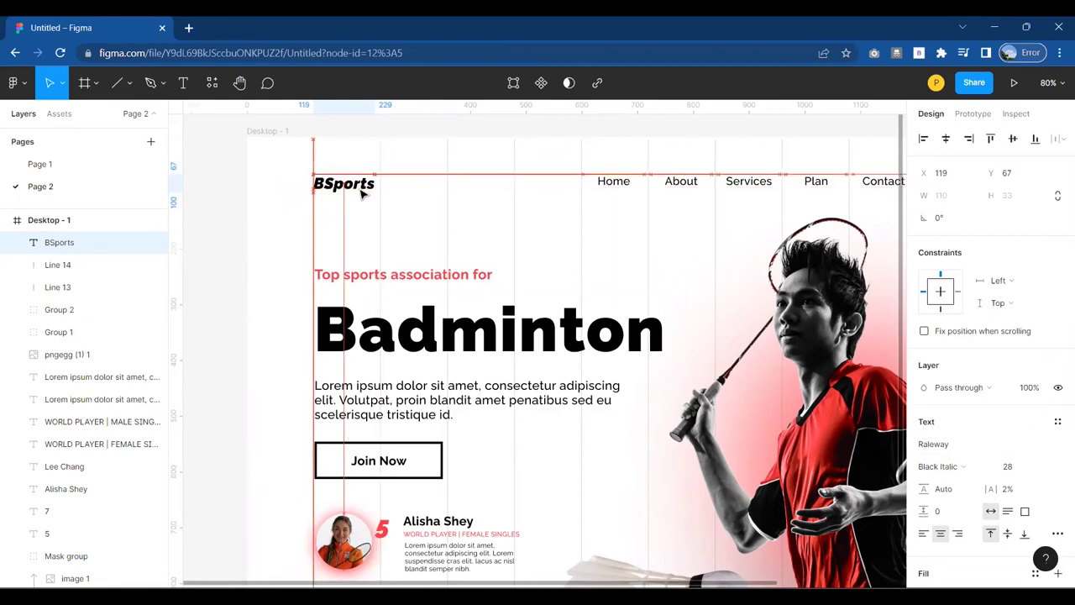
double_click(319, 183)
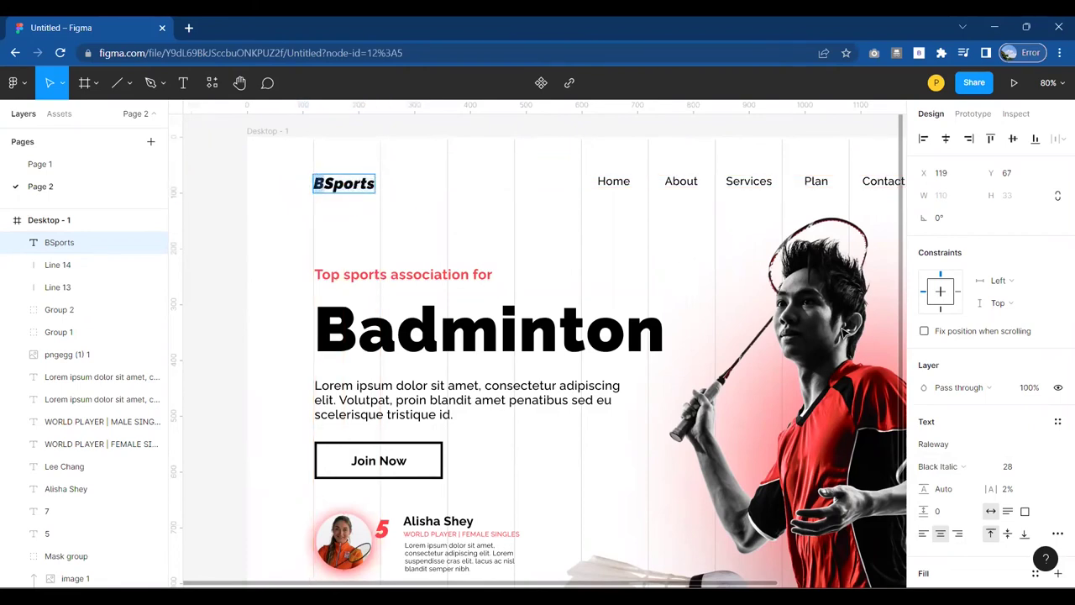
scroll(991, 378, "down", 3)
left_click(924, 432)
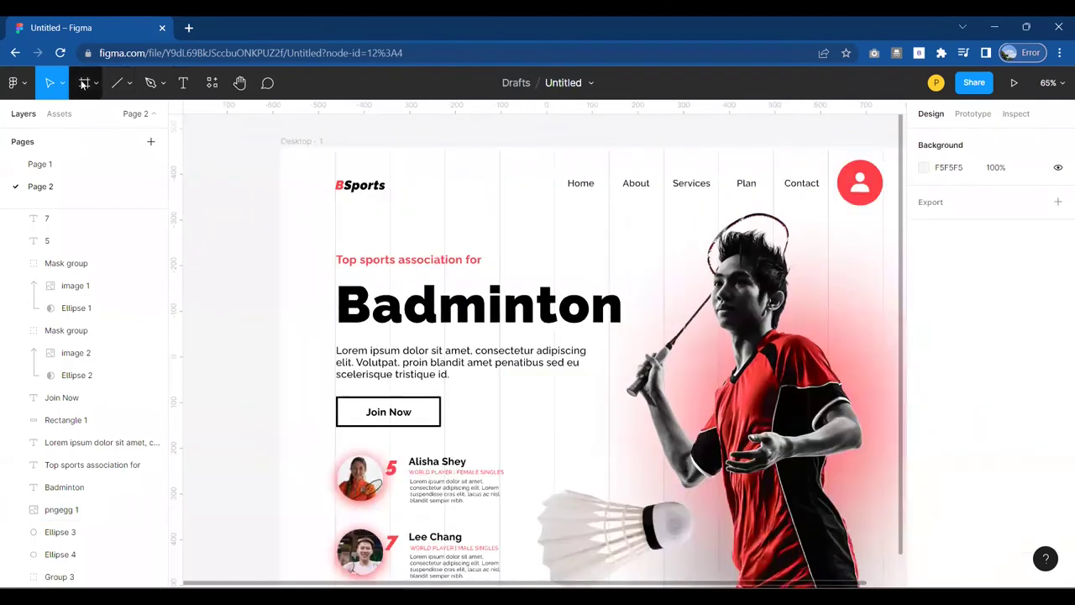
Draw a grey ellipse near the top-left corner and give it a 300 layer blur.
left_click(130, 82)
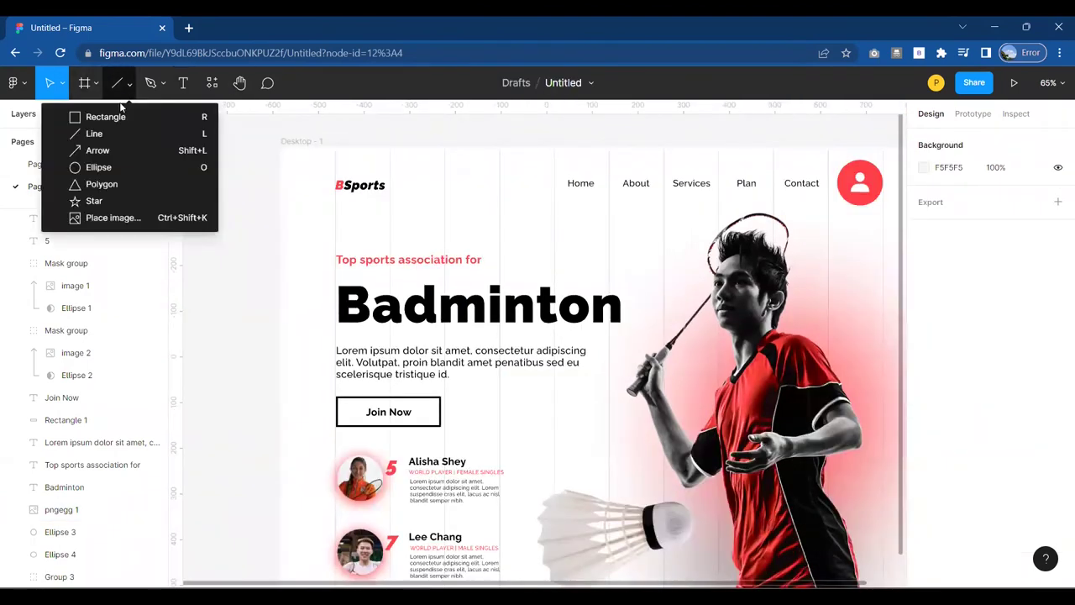
left_click(126, 167)
mouse_move(274, 159)
left_mouse_down()
mouse_move(389, 264)
mouse_move(382, 257)
left_mouse_up()
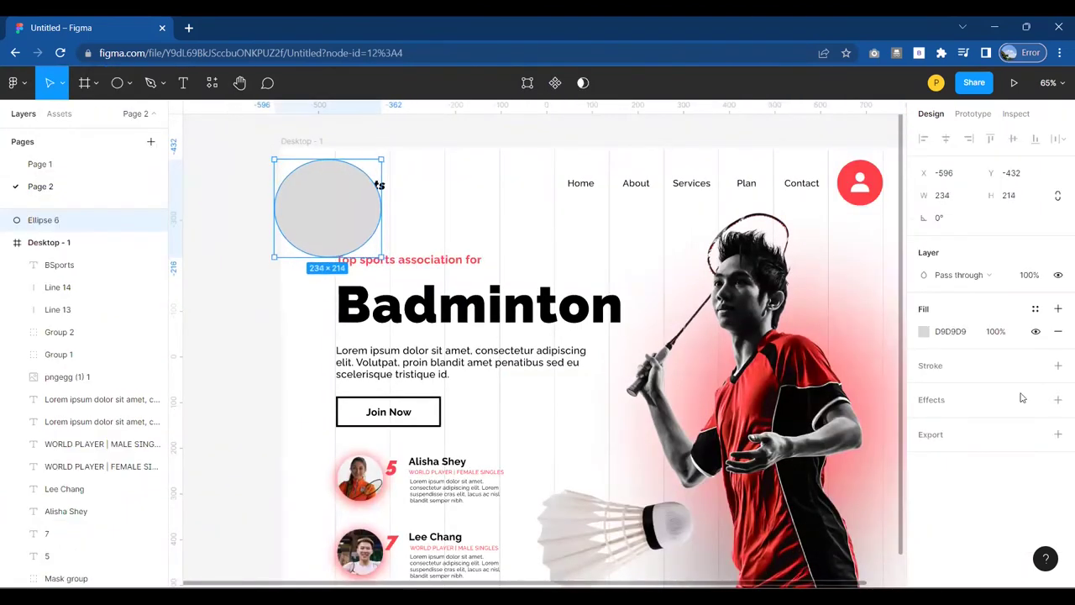
left_click(1057, 400)
left_click(958, 422)
left_click(958, 442)
left_click(923, 421)
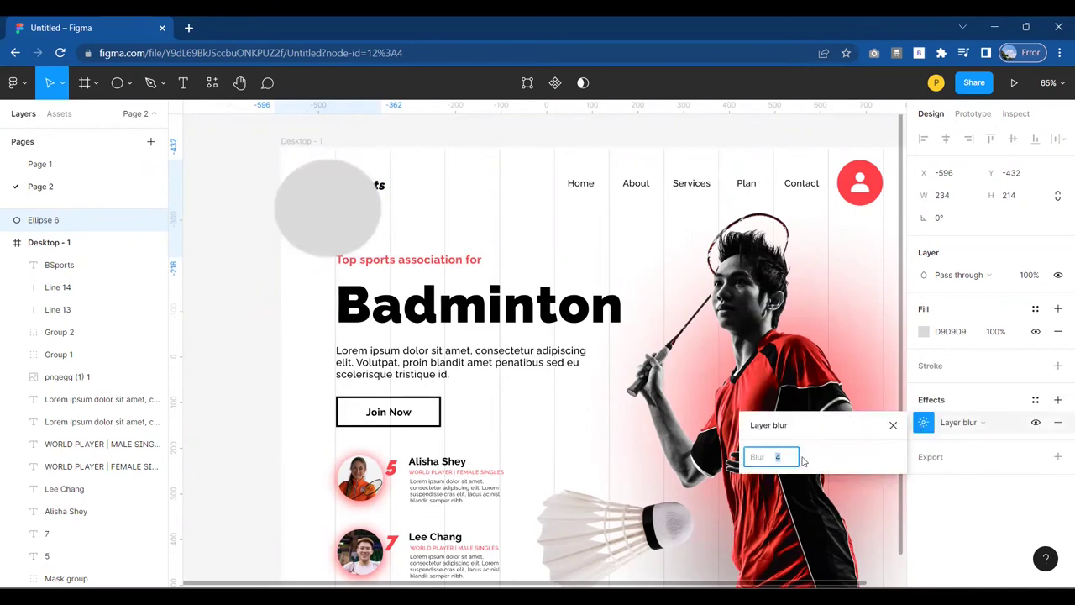
type("300")
key("Return")
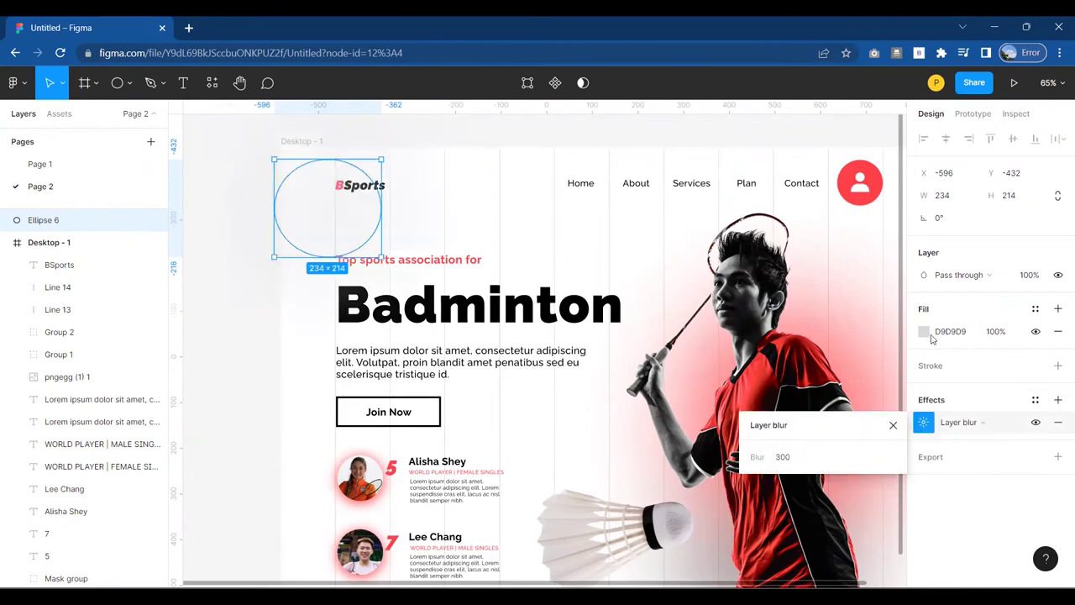
left_click(923, 331)
Set the BSports logo text to size 48 and align it with the headline at X 121.
left_click(554, 275)
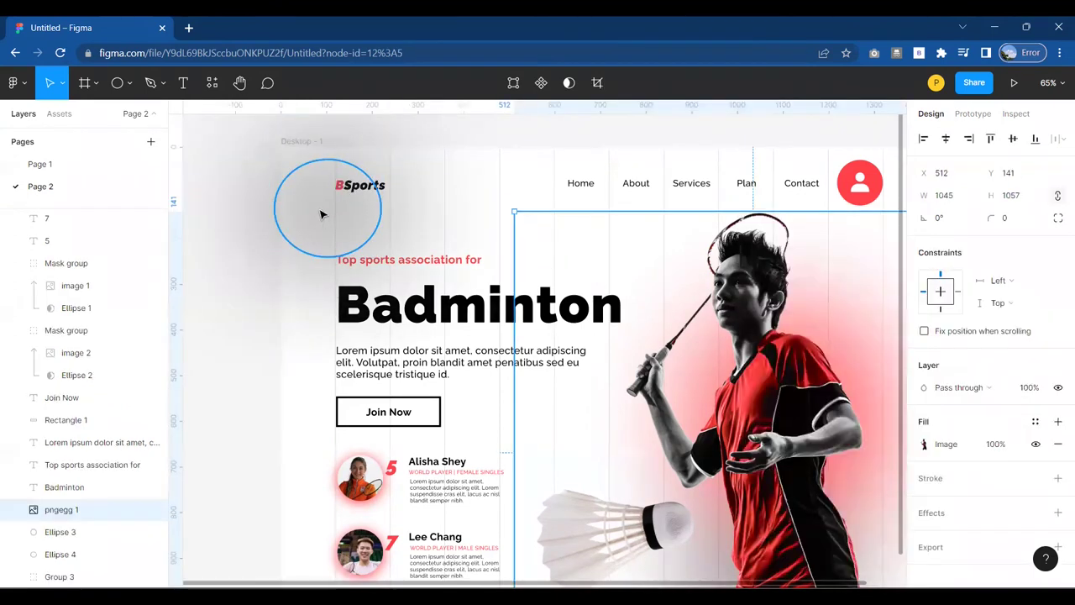
left_click(321, 214)
left_click(302, 211)
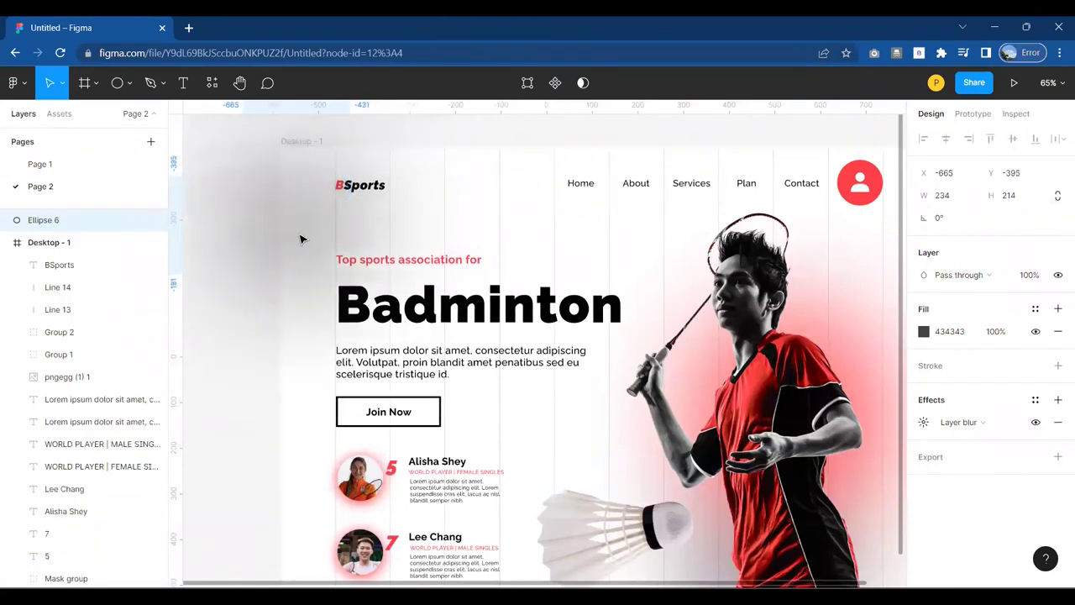
left_click(59, 265)
left_click(1010, 467)
type("48")
key("Return")
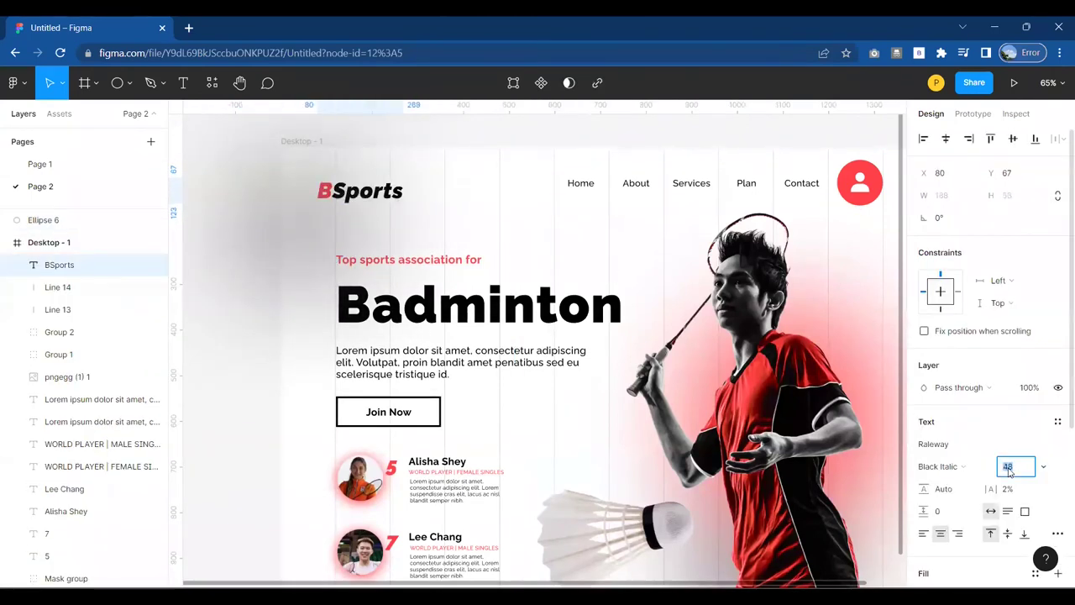
left_click_drag(391, 197, 410, 192)
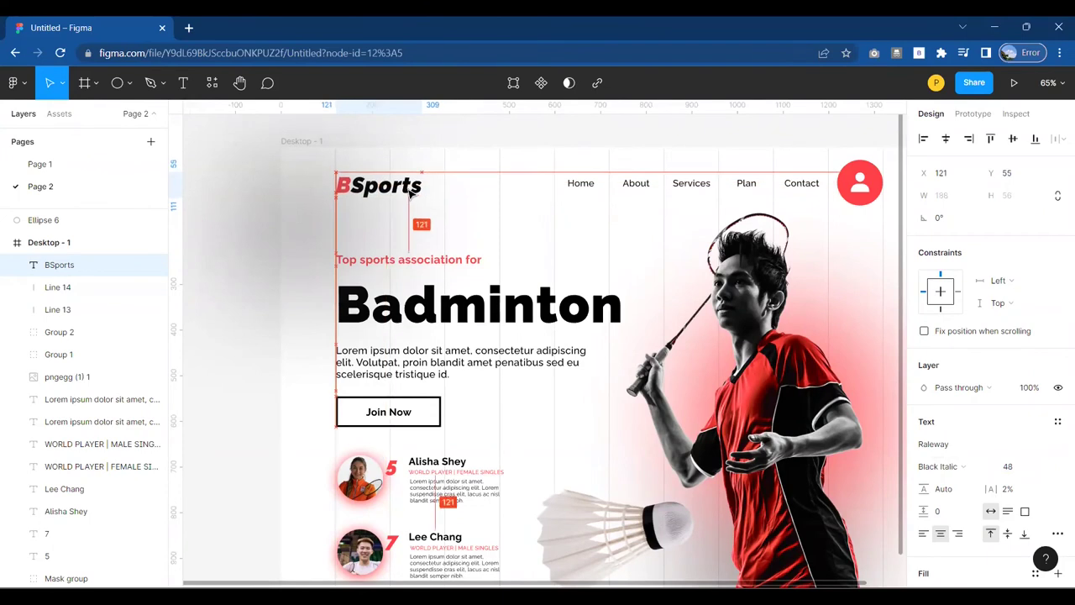
left_click(739, 378)
Lower the blurred glow ellipse's fill opacity to 70% and shrink it to H 194.
scroll(739, 378, "right", 5)
left_click(808, 142)
scroll(809, 144, "down", 3)
scroll(809, 142, "up", 3)
scroll(809, 143, "down", 3)
left_click(251, 220)
left_click(1006, 335)
type("70")
key("Return")
key("shift+Down")
key("shift+Down")
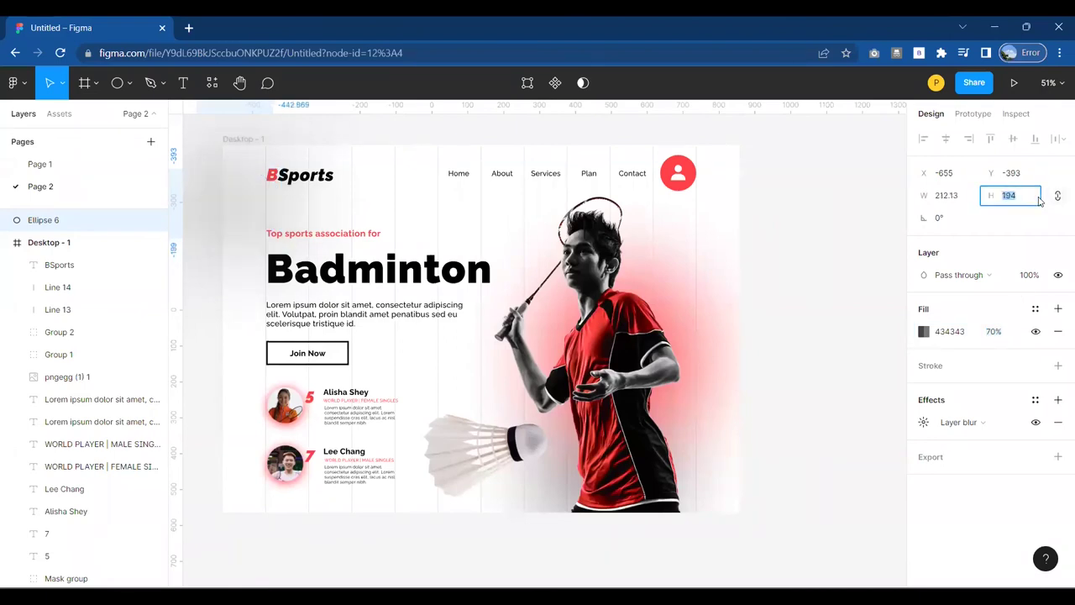
key("Escape")
Change the Home nav link's font weight to Bold.
scroll(653, 223, "up", 3)
scroll(504, 252, "left", 2)
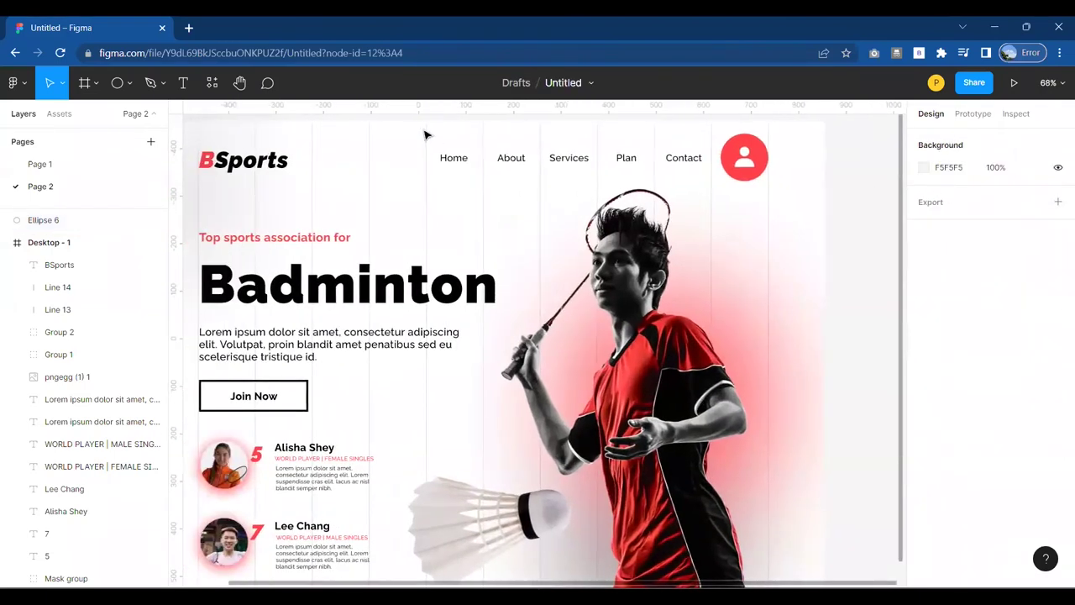
double_click(453, 159)
scroll(991, 335, "down", 2)
left_click(928, 303)
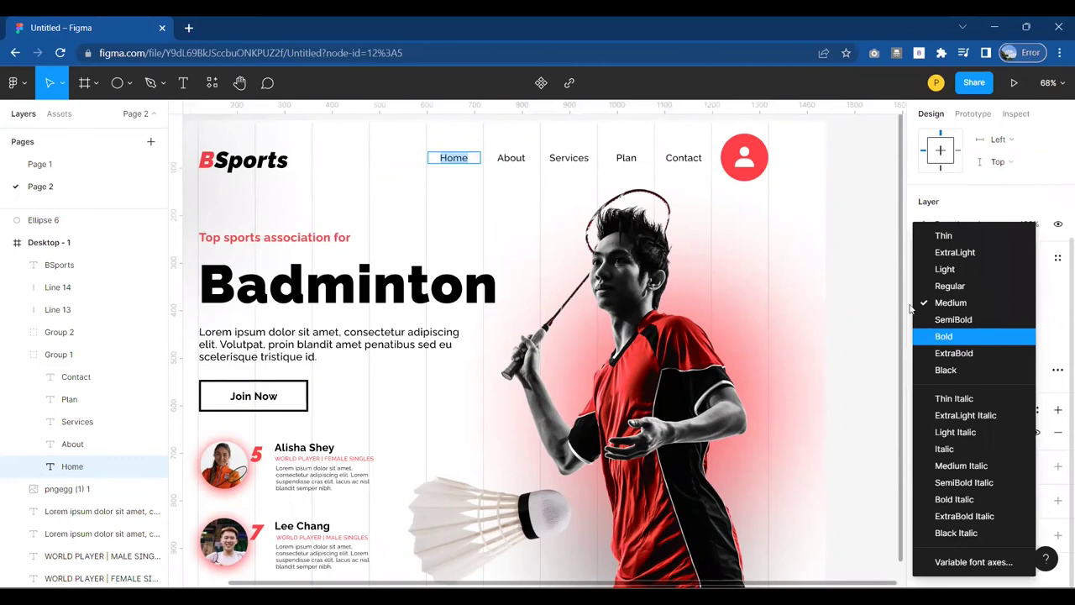
left_click(958, 336)
left_click(710, 137)
scroll(800, 189, "down", 2)
left_click(816, 202)
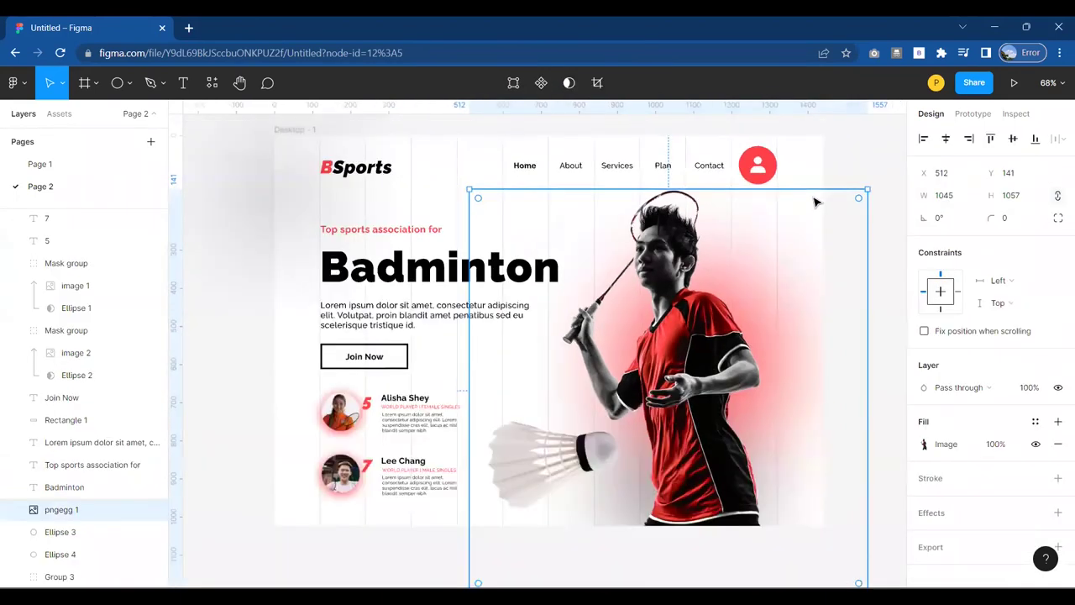
left_click(815, 161)
scroll(708, 272, "up", 5)
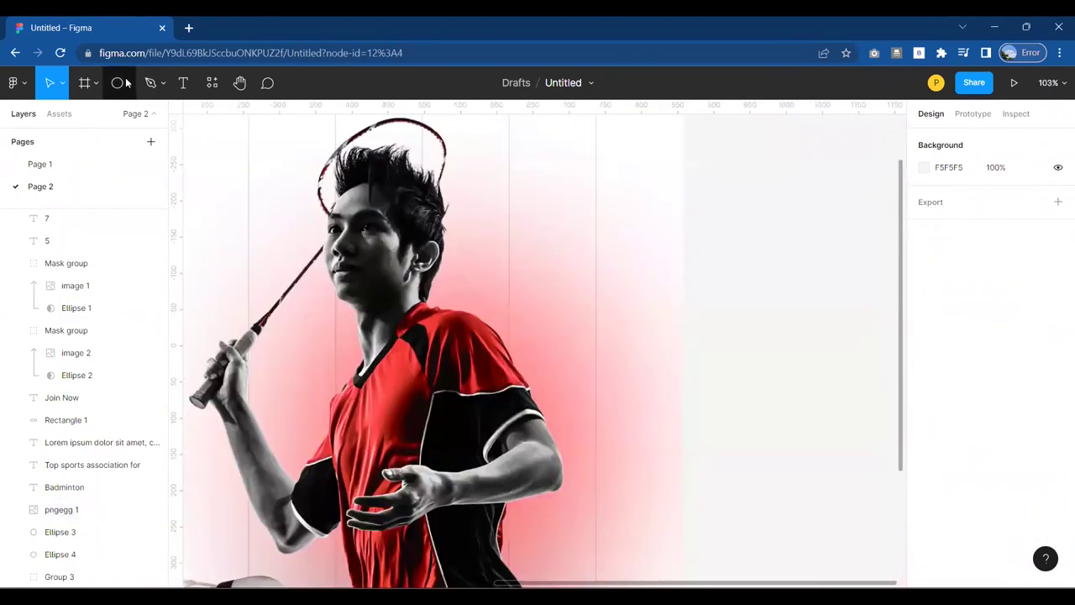
Draw a 25×25 circle beside the player's head and fill it black (000000).
left_click(118, 82)
left_click_drag(562, 269, 562, 269)
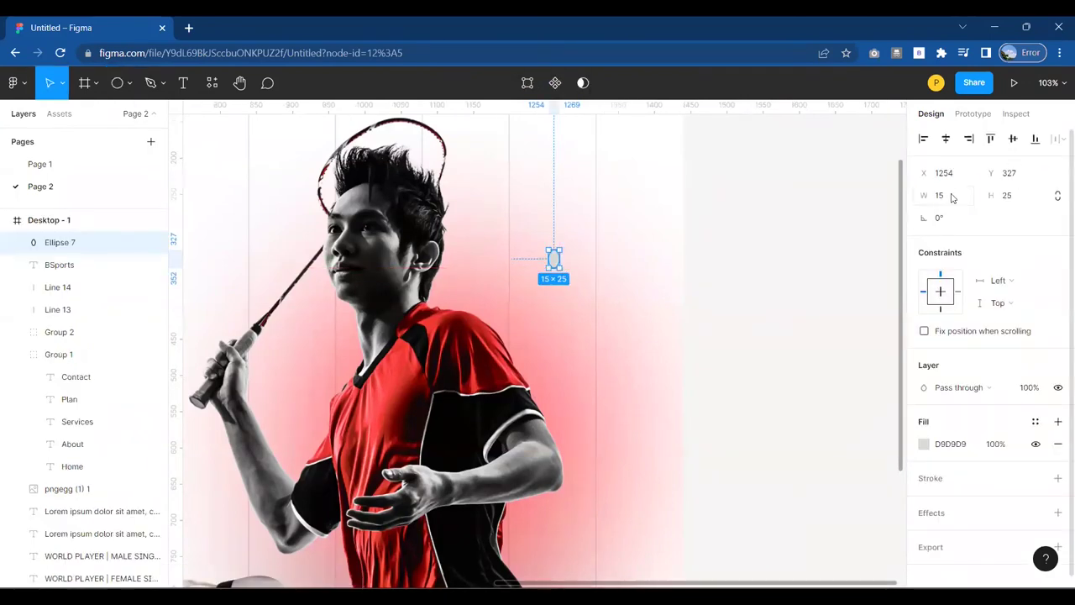
type("5")
key("Return")
left_click(696, 218)
left_click(558, 259)
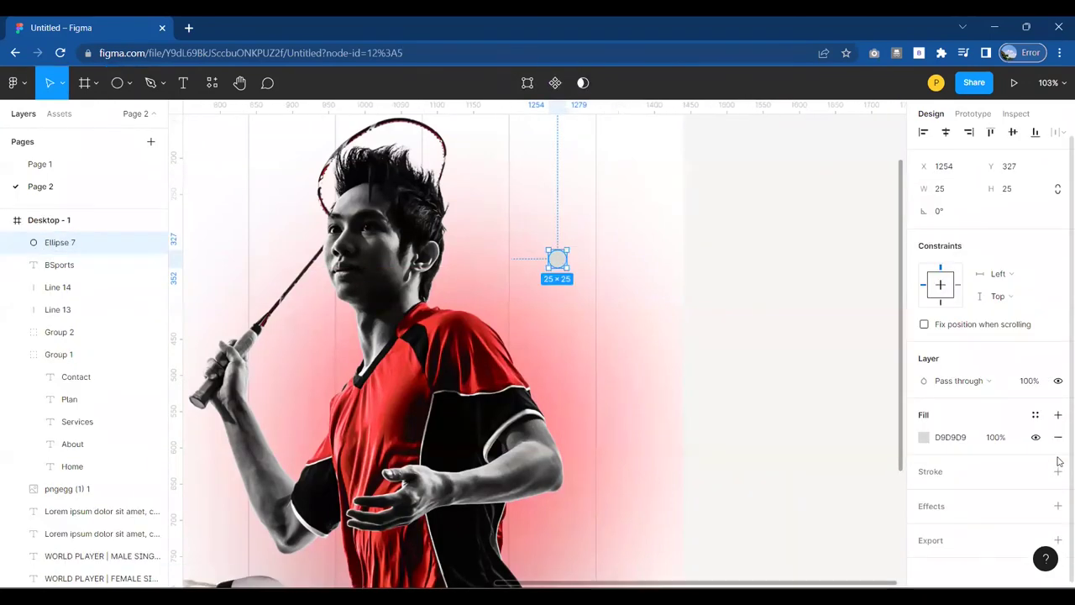
type("000000")
key("Return")
left_click(626, 264)
left_click(557, 259)
Duplicate the dot into 12×12 copies and turn one into a black outlined ring.
left_click_drag(557, 259, 522, 206)
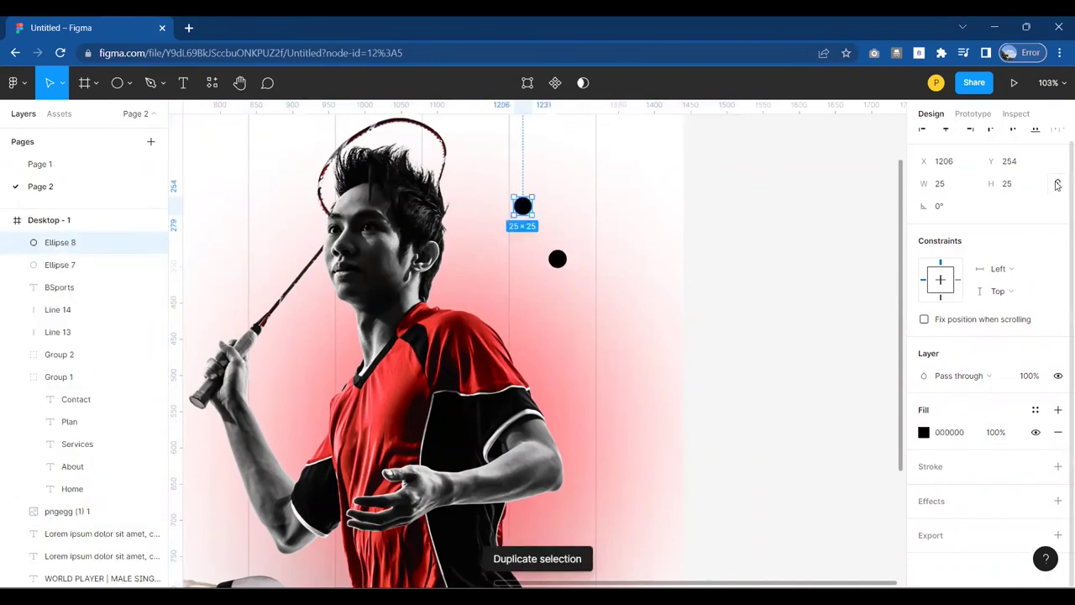
left_click(1013, 192)
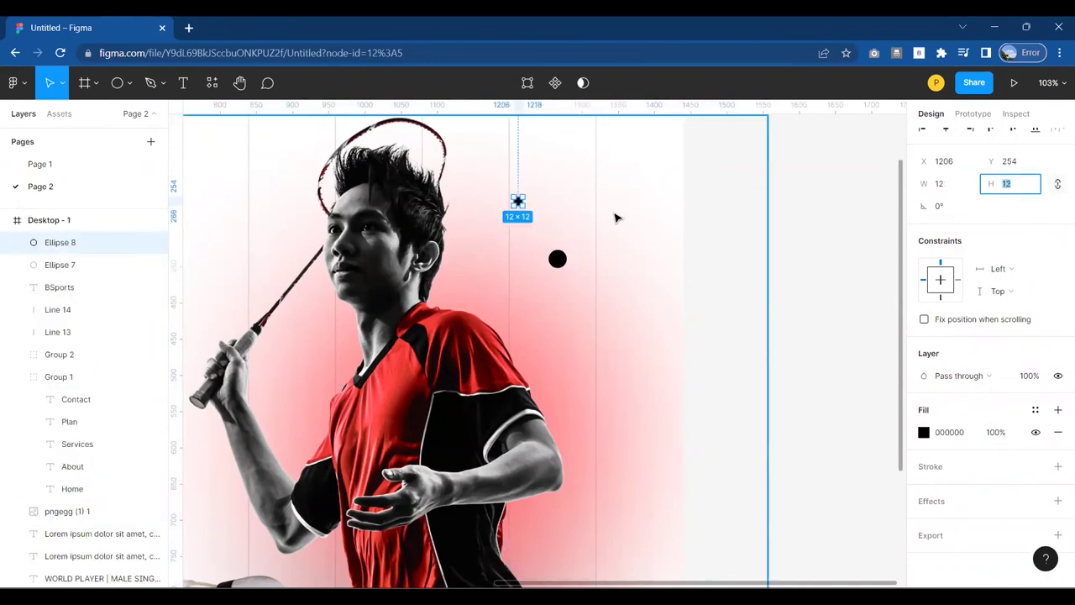
key("ctrl+d")
mouse_move(482, 145)
left_mouse_down()
mouse_move(567, 203)
mouse_move(587, 244)
mouse_move(572, 334)
left_mouse_up()
key("ctrl+d")
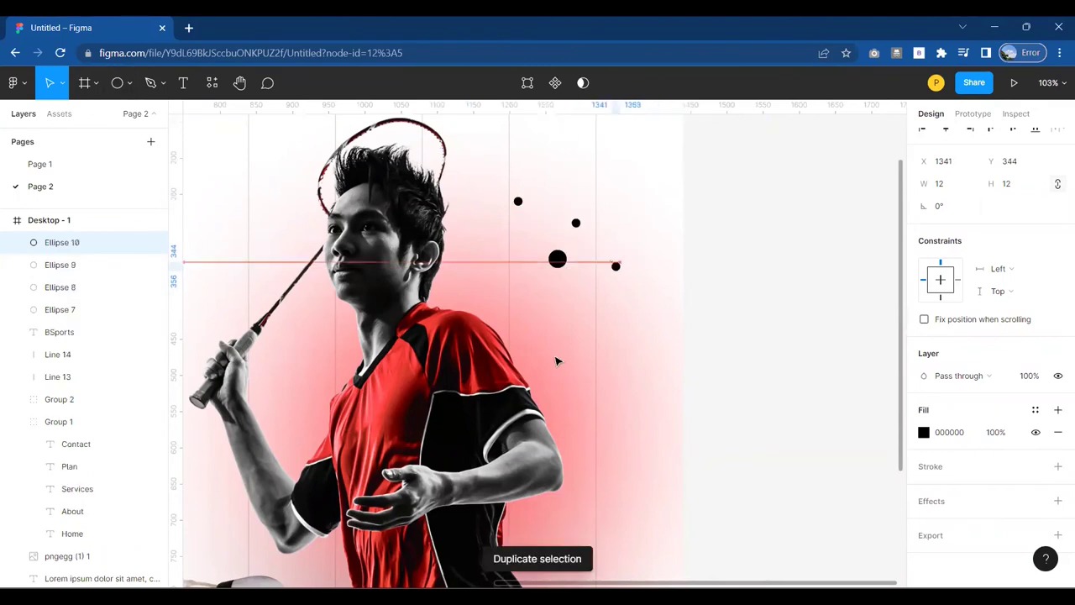
left_click(1057, 432)
left_click(1058, 455)
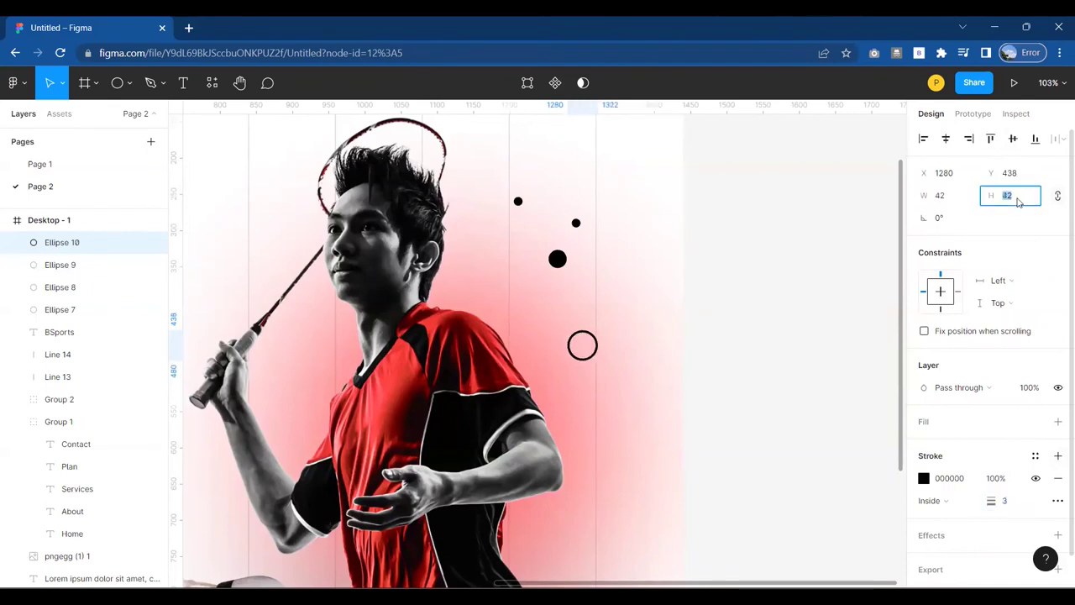
Arrange the black ring and small dots around the player's face.
right_click(569, 344)
key("Escape")
left_click_drag(556, 257, 491, 295)
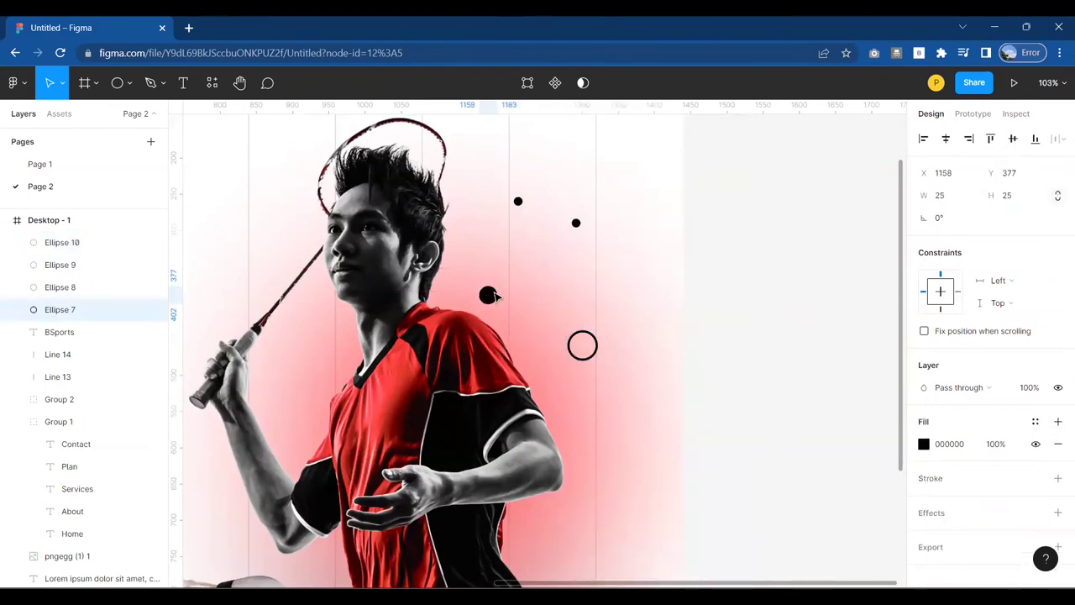
left_click_drag(576, 223, 466, 247)
left_click_drag(518, 201, 568, 257)
Duplicate two black dots and the ring, moving the copies left of the player.
left_click(713, 273)
scroll(712, 272, "down", 3)
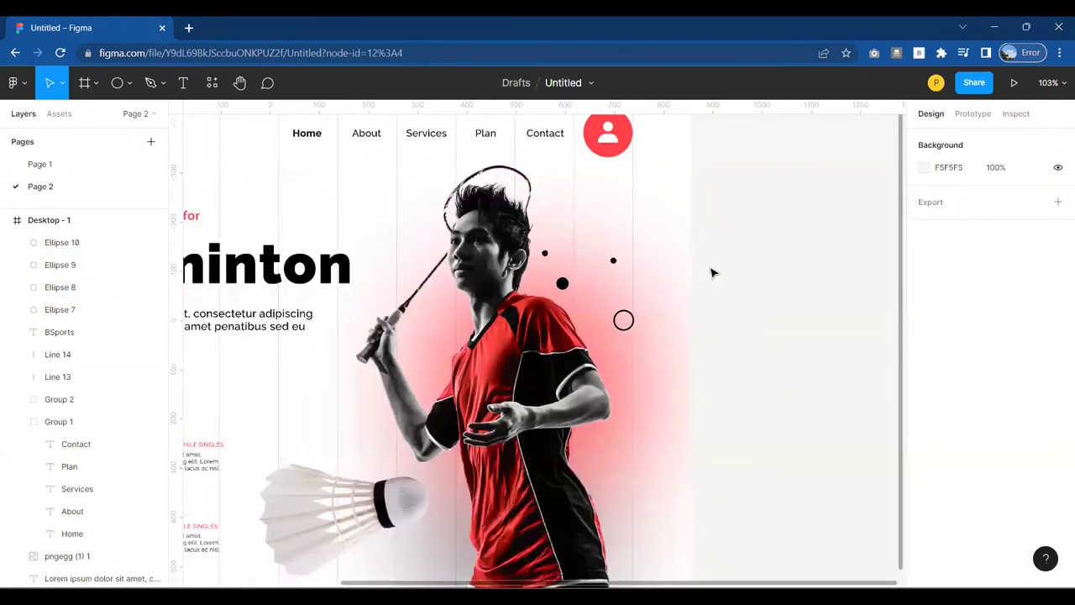
scroll(568, 210, "up", 2)
left_click(568, 206)
left_click(550, 177, "shift")
left_click(632, 250, "shift")
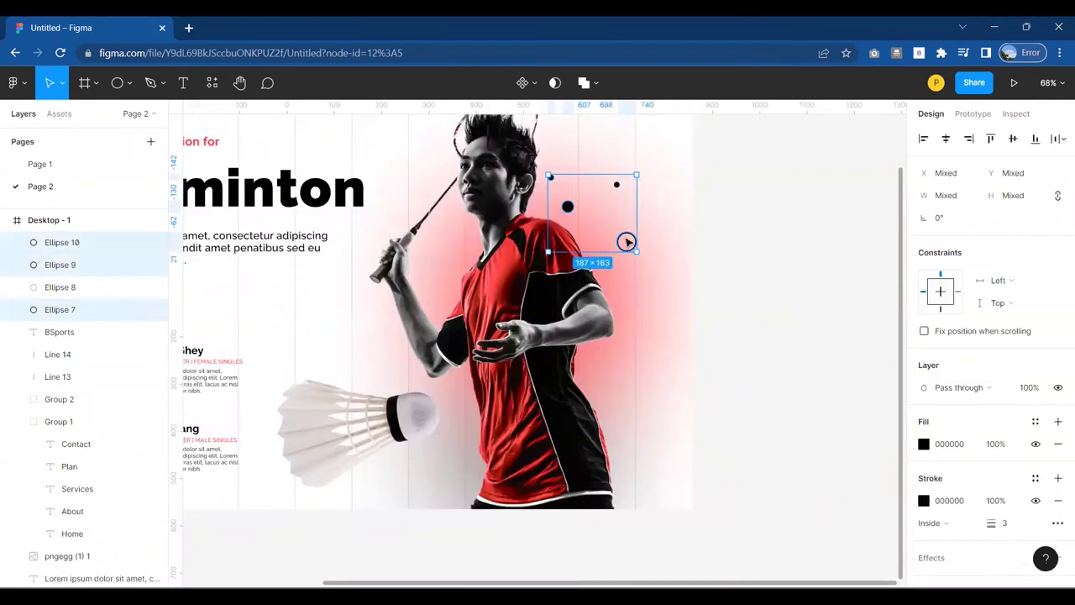
key("ctrl+d")
left_click_drag(630, 249, 454, 242)
Make the copies' fill and outline red (FF4048) and reposition the red dots lower.
left_click(924, 443)
left_click(772, 520)
left_click(924, 500)
left_click(772, 520)
left_click(420, 252)
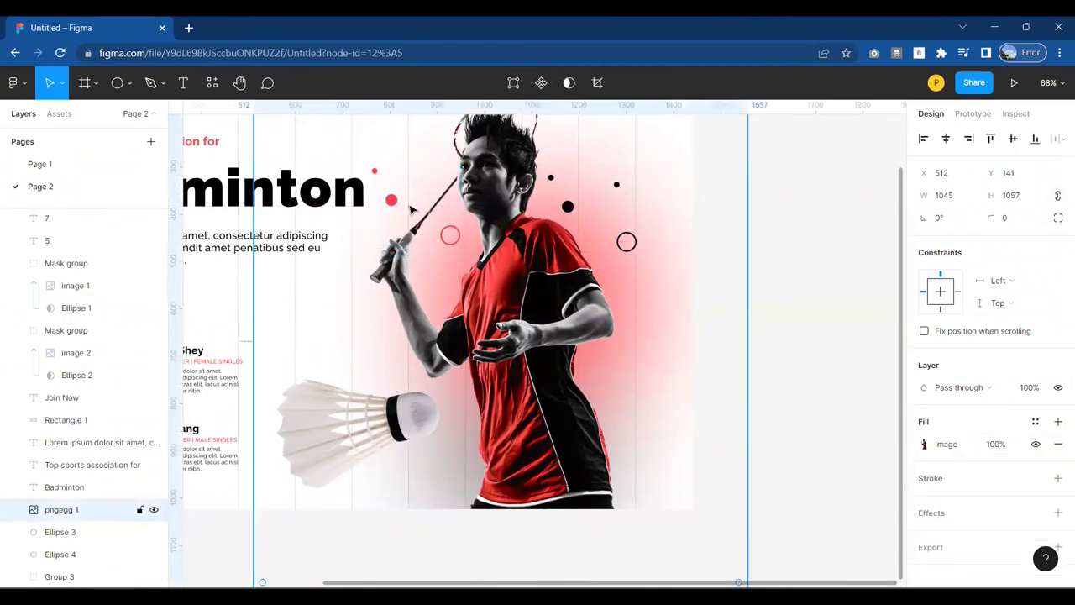
left_click(392, 199)
mouse_move(391, 199)
left_mouse_down()
mouse_move(444, 277)
mouse_move(436, 205)
left_mouse_up()
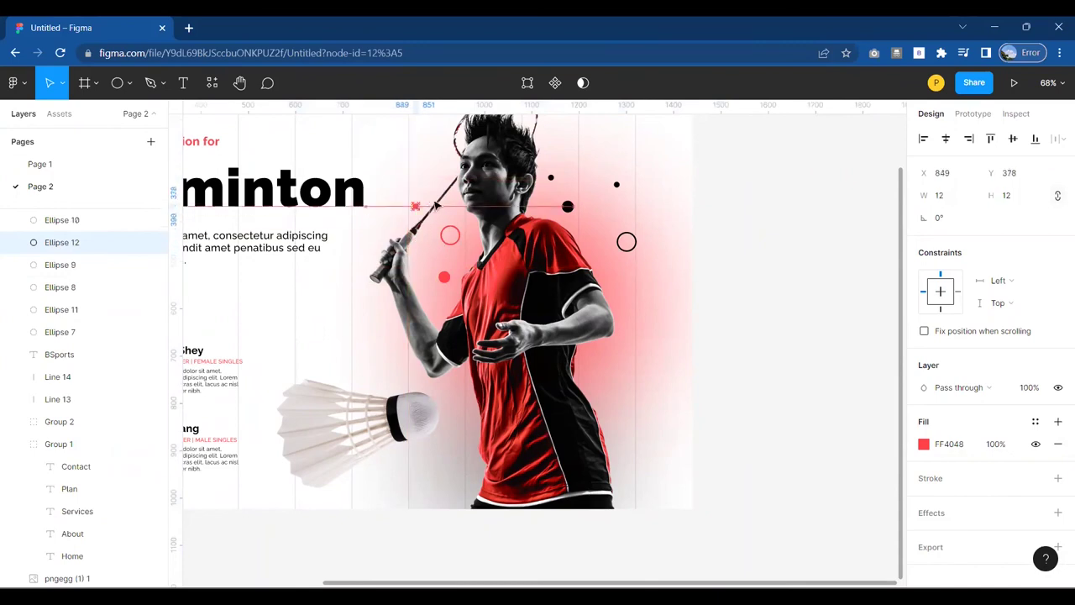
left_click_drag(367, 325, 372, 307)
Copy a ring and red dot down near the shuttlecock and remove that ring's outline.
left_click(627, 242)
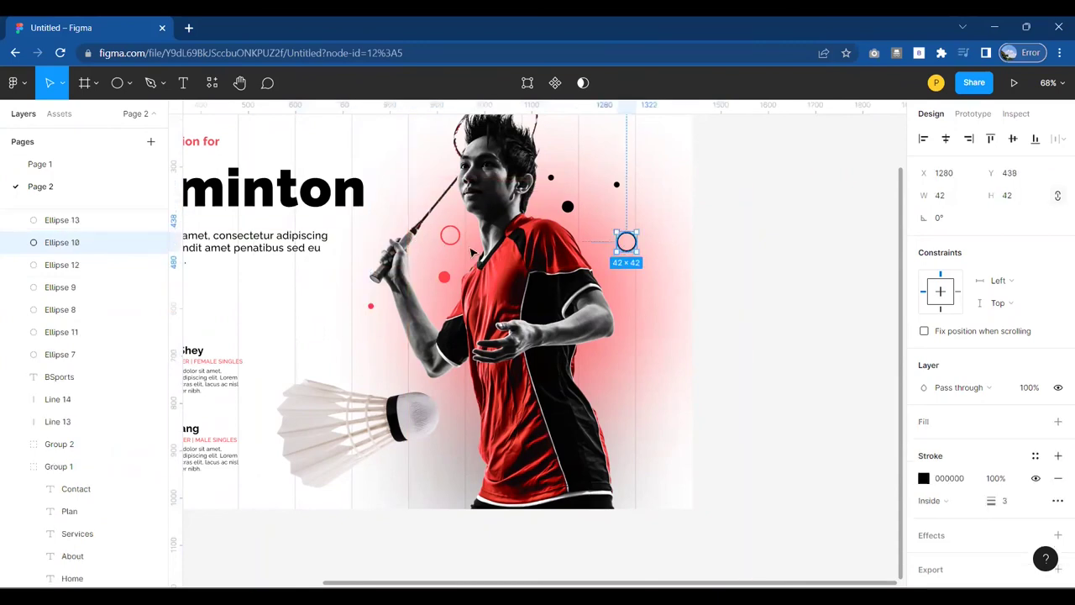
left_click(443, 278, "shift")
key("ctrl+d")
left_click_drag(458, 280, 450, 462)
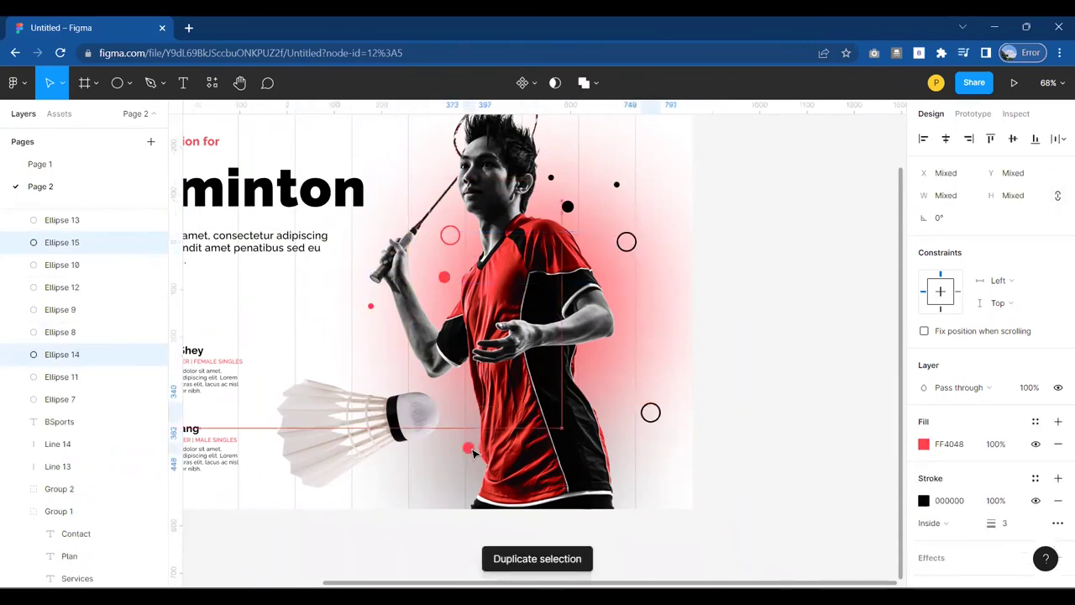
left_click(673, 445)
left_click(618, 424)
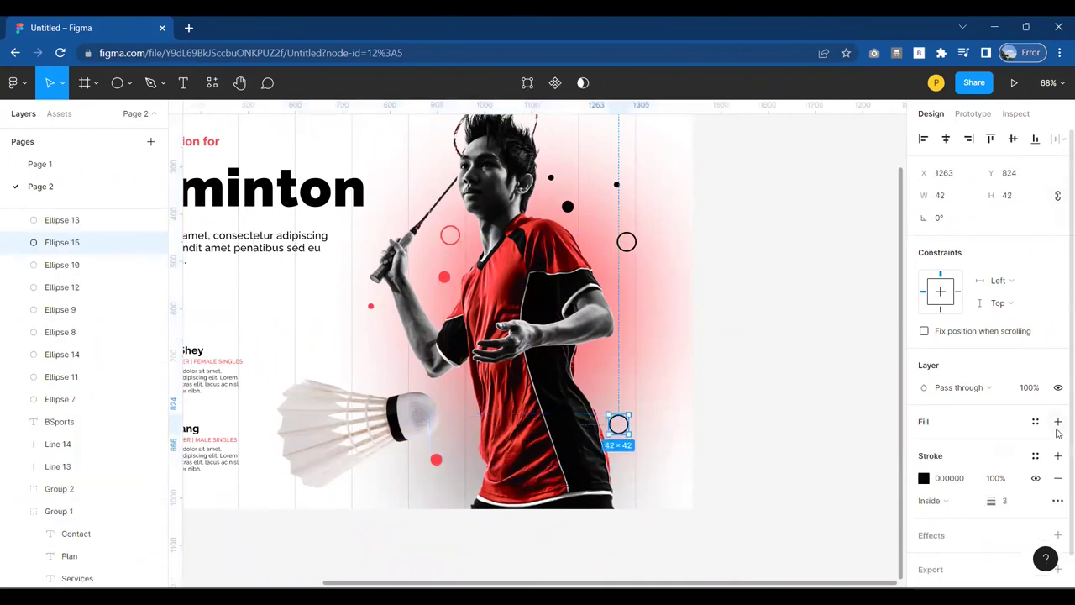
left_click(1057, 499)
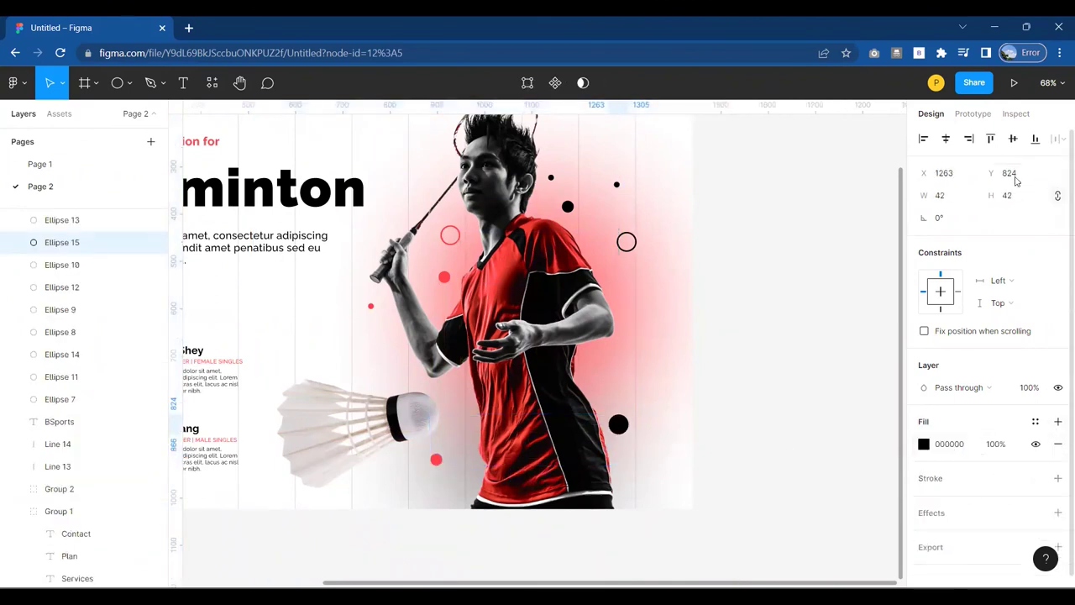
left_click_drag(616, 422, 621, 401)
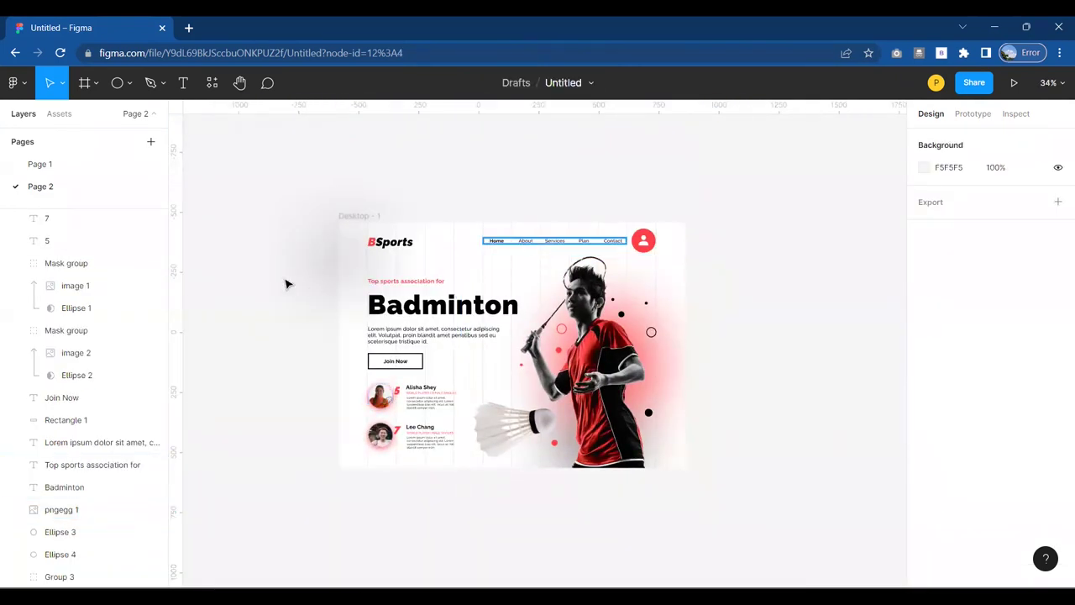
left_click(339, 251)
key("Escape")
key("Escape")
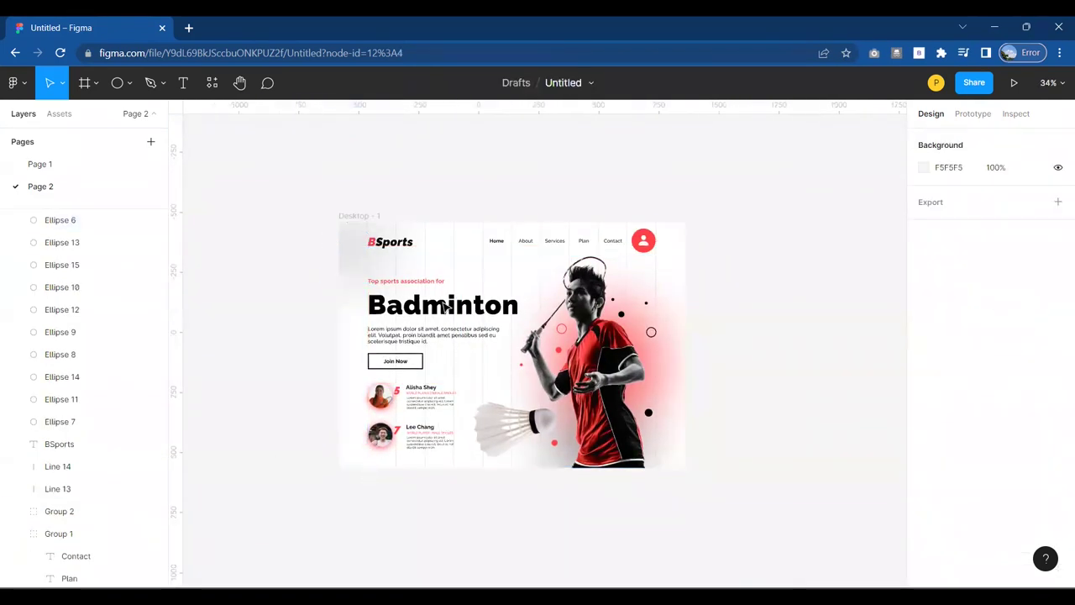
scroll(480, 286, "up", 2)
scroll(480, 287, "up", 2)
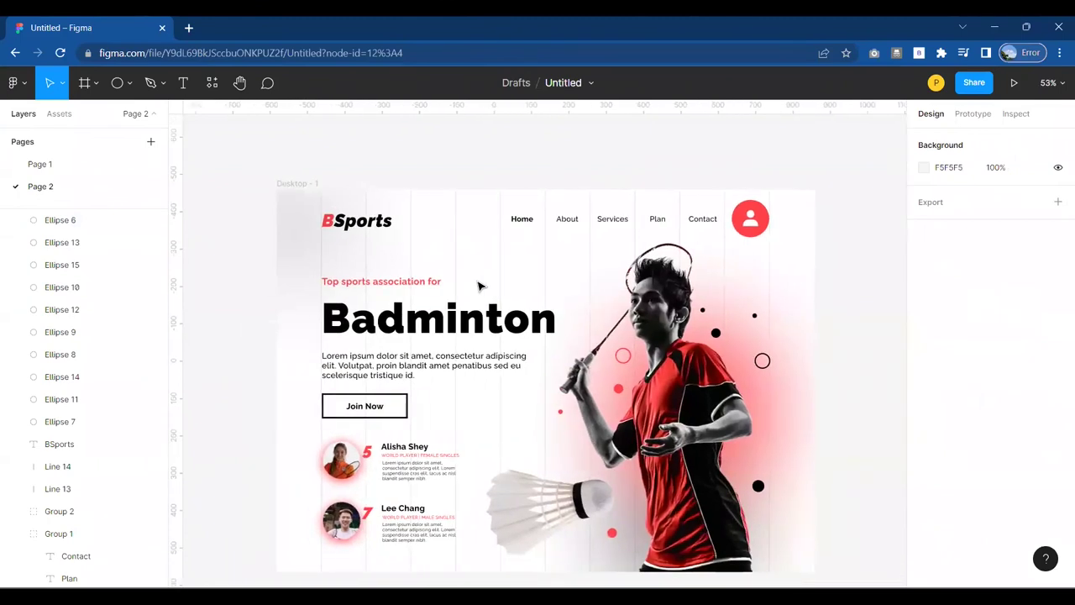
scroll(514, 319, "down", 1)
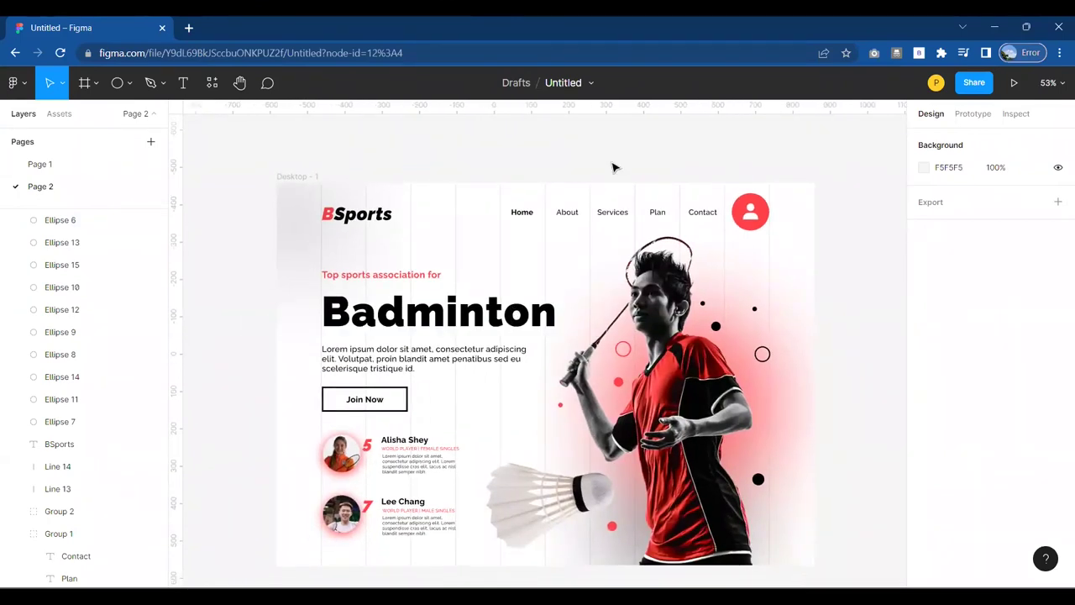